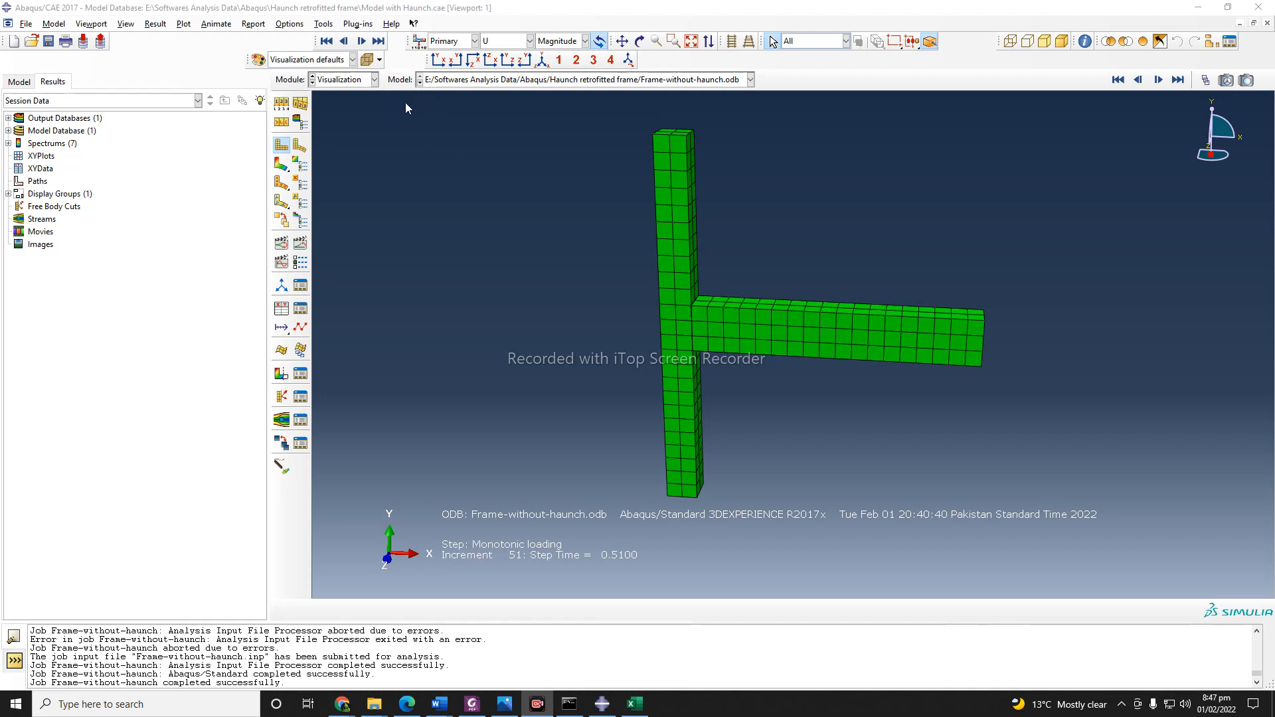
# Plot displacement magnitude contours on the deformed frame, run the time history animation and stop it.
pyautogui.click(281, 165)
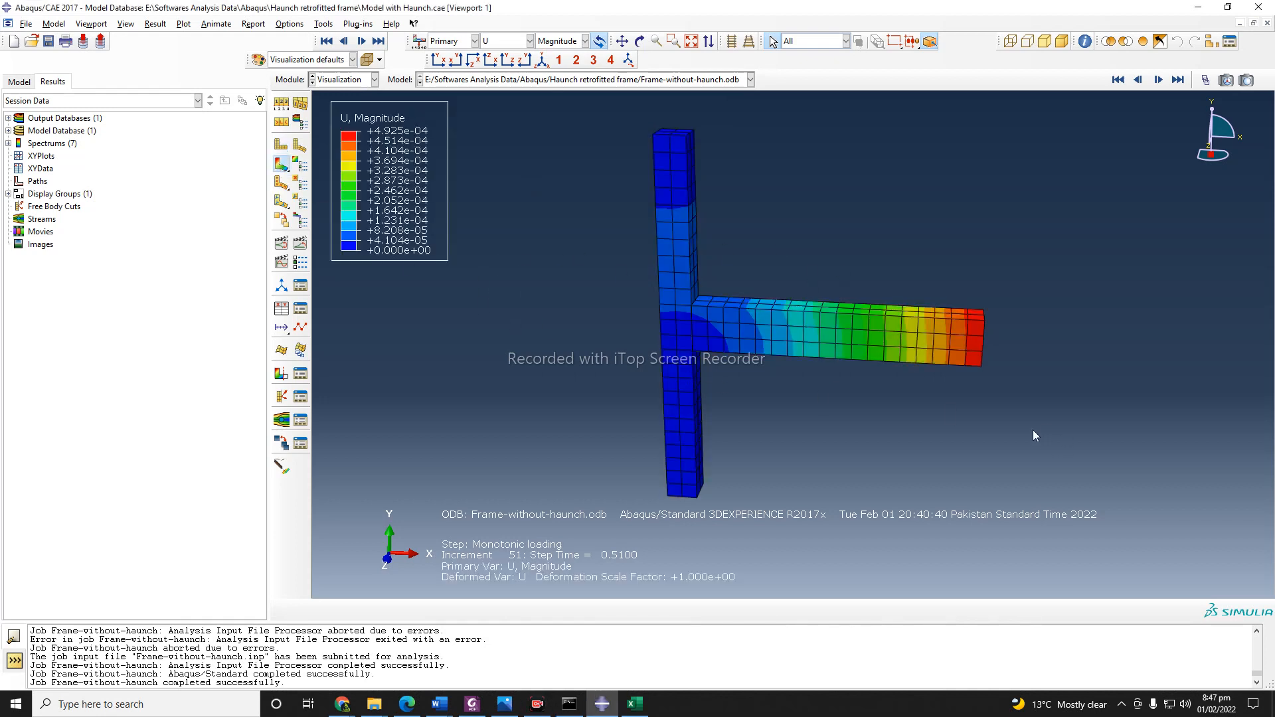
pyautogui.click(300, 244)
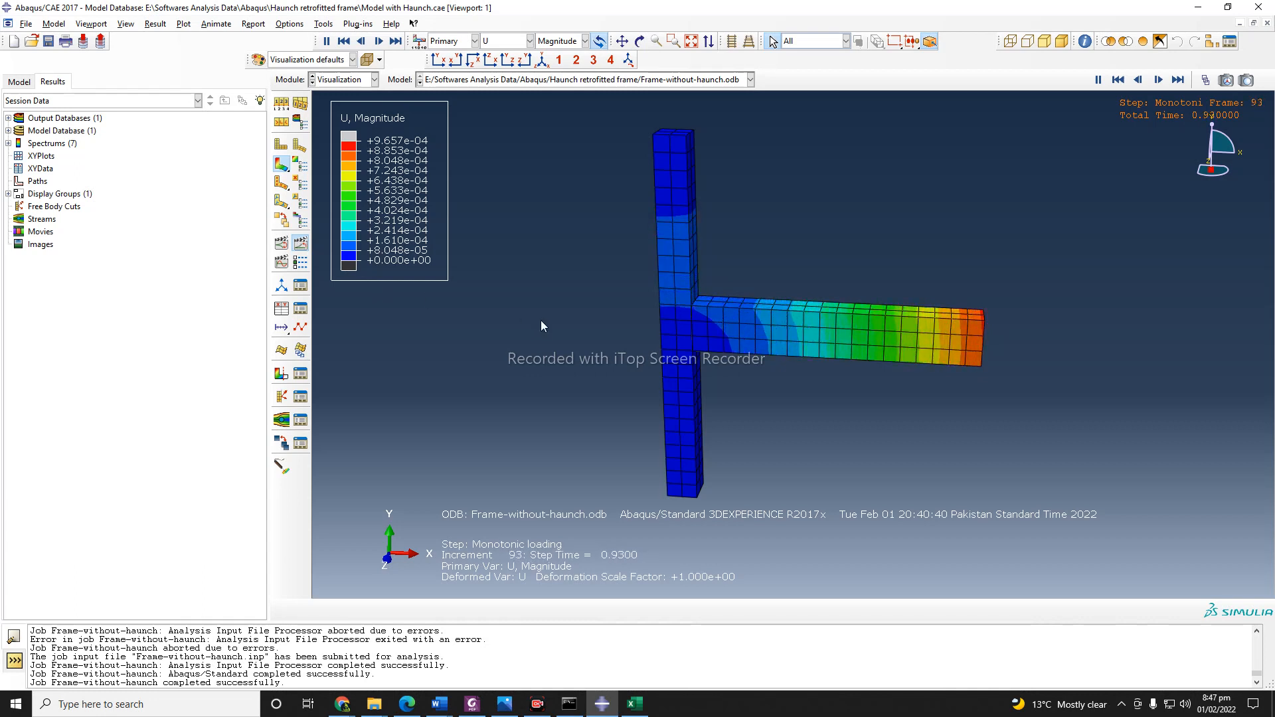
pyautogui.click(302, 245)
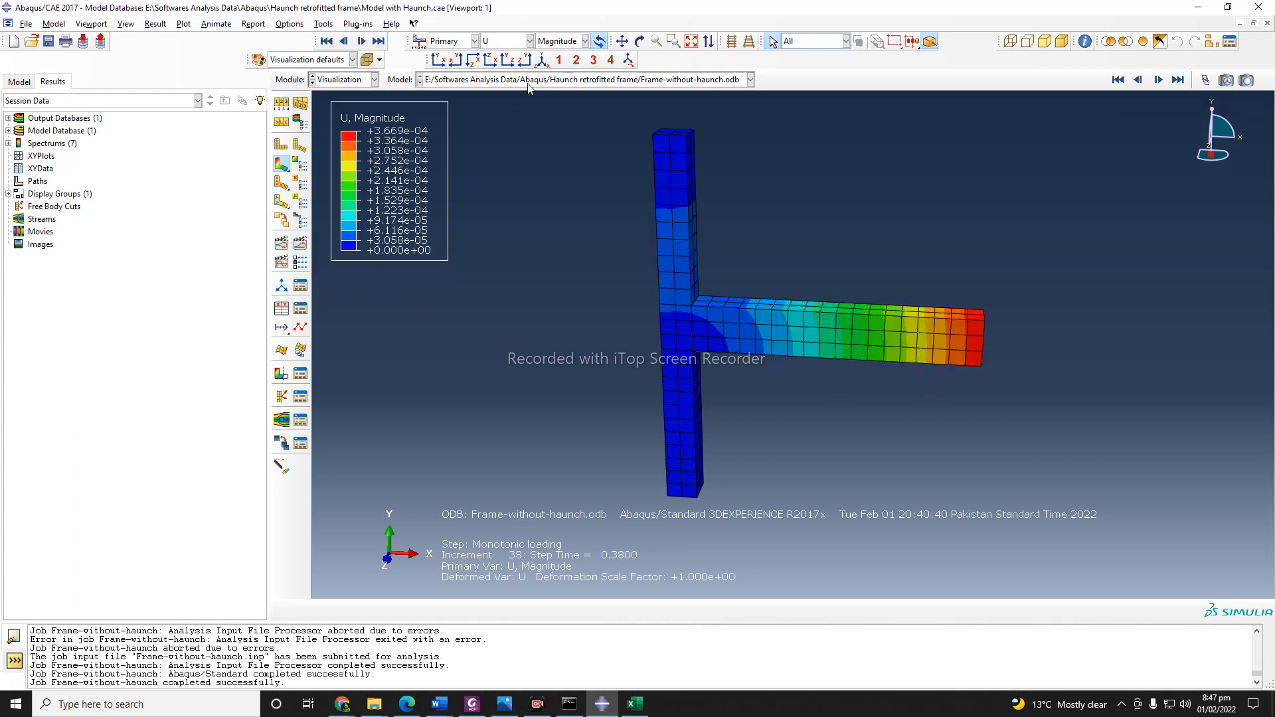
# Display the AC YIELD field output as contours on the frame.
pyautogui.click(557, 43)
pyautogui.click(557, 42)
pyautogui.click(517, 43)
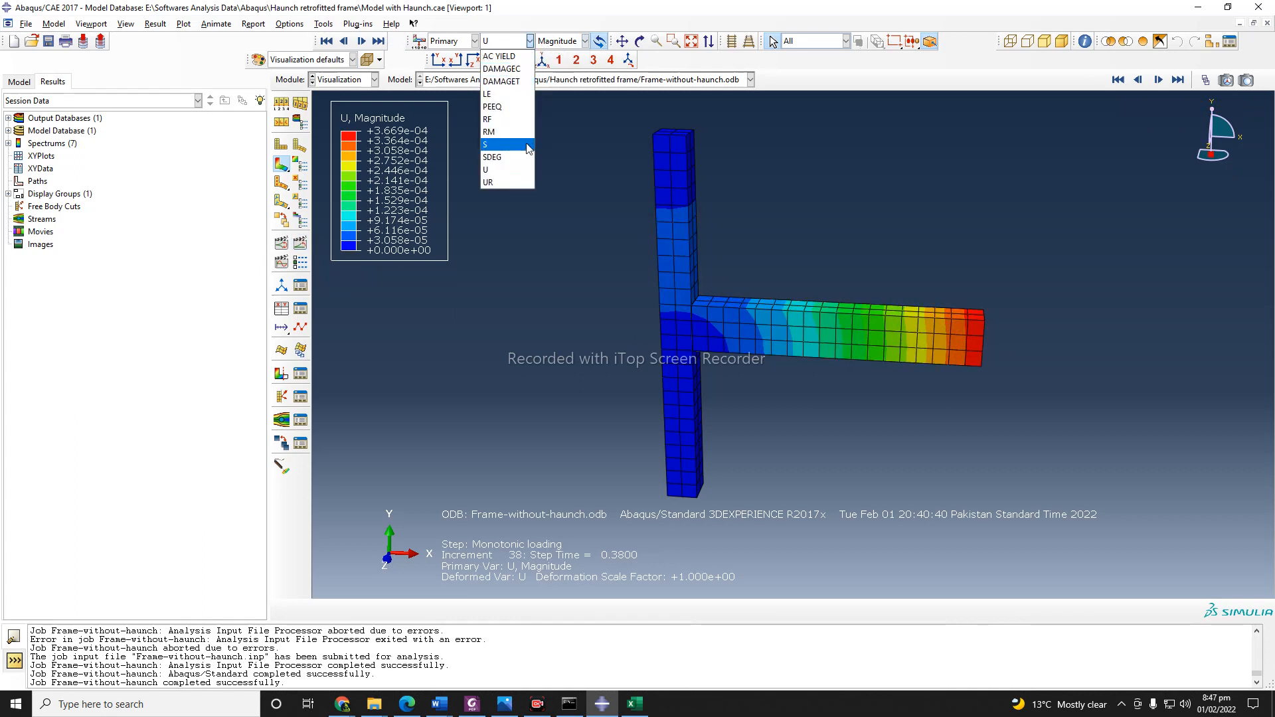
pyautogui.click(509, 57)
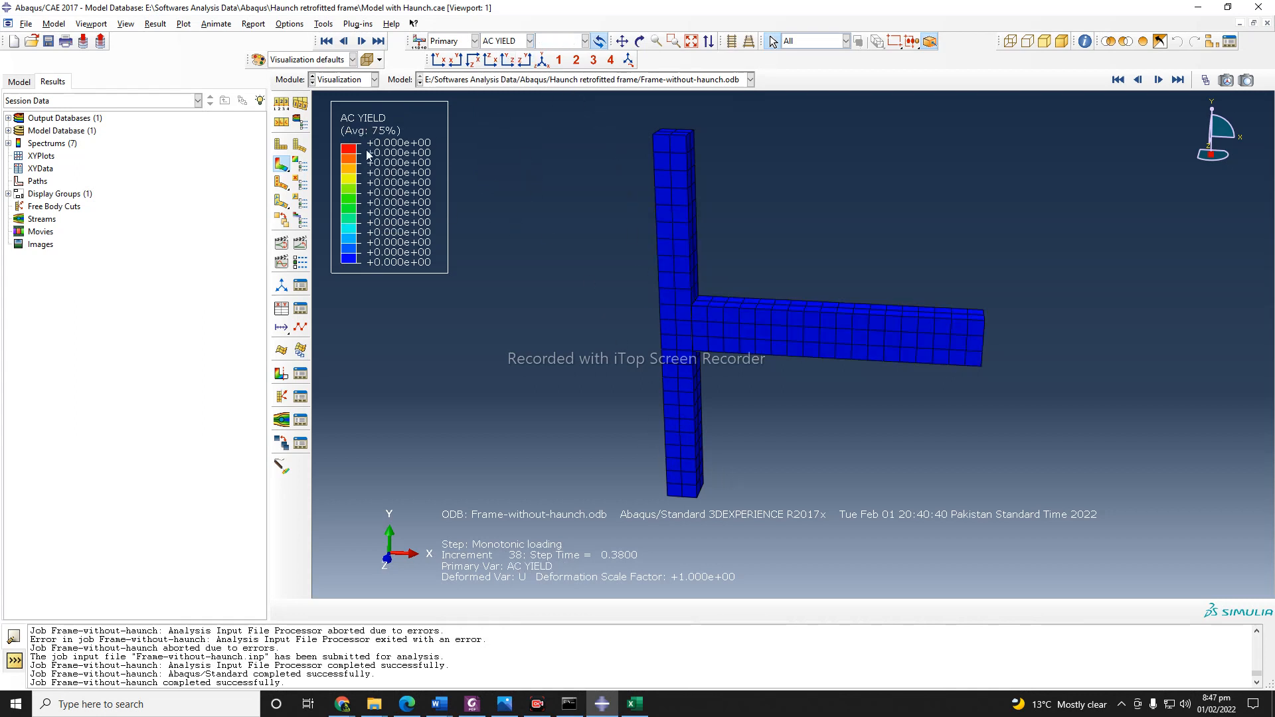
# Display the DAMAGEC contours on the frame, followed by the DAMAGET contours.
pyautogui.click(507, 41)
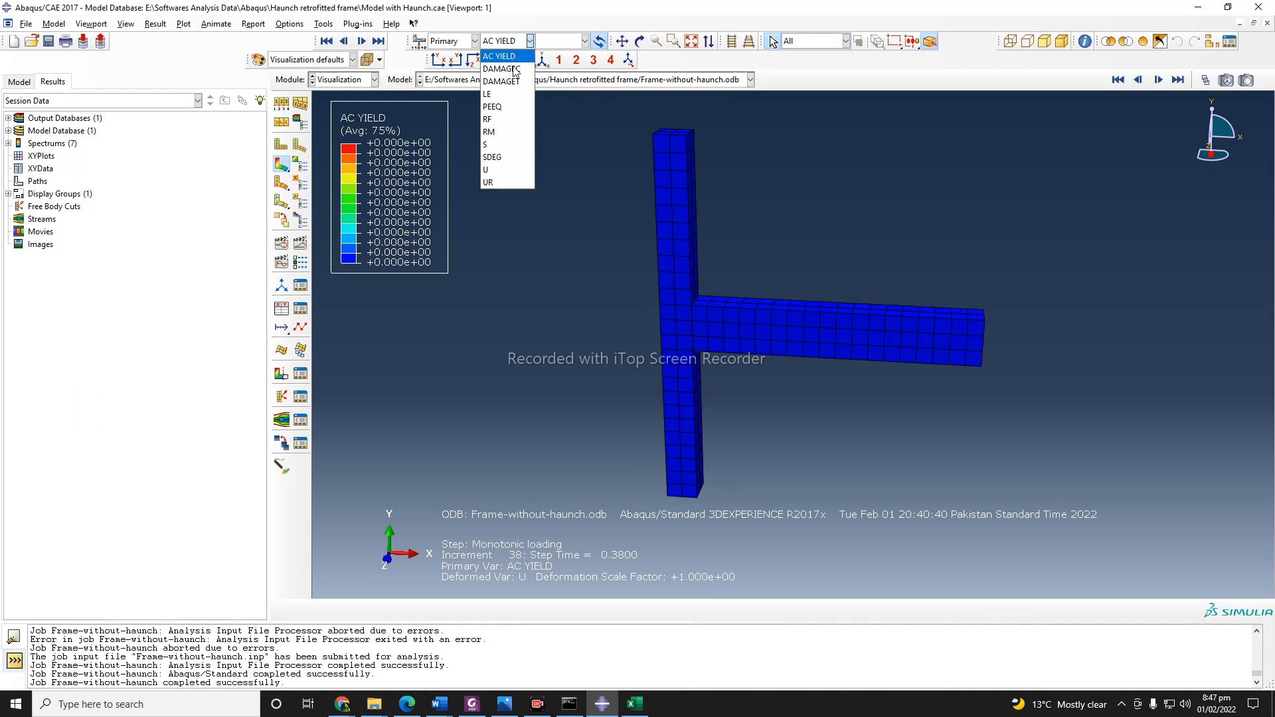
pyautogui.click(514, 69)
pyautogui.click(501, 41)
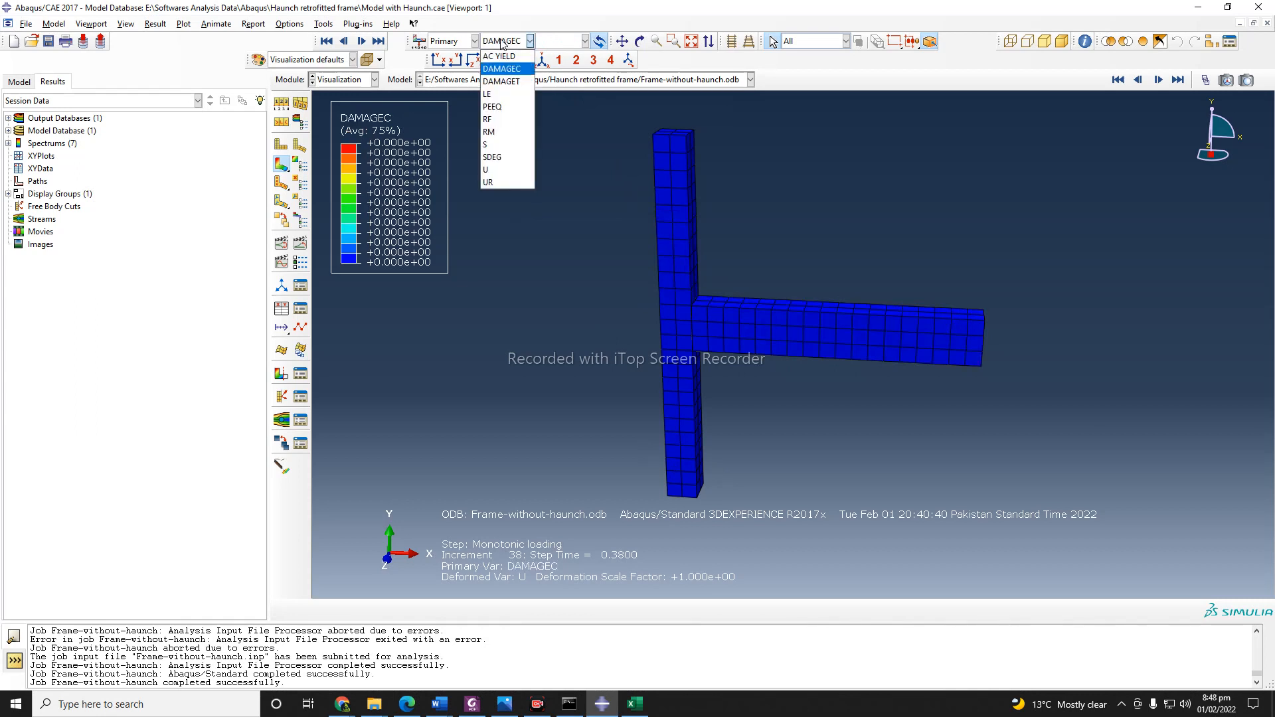
pyautogui.click(516, 82)
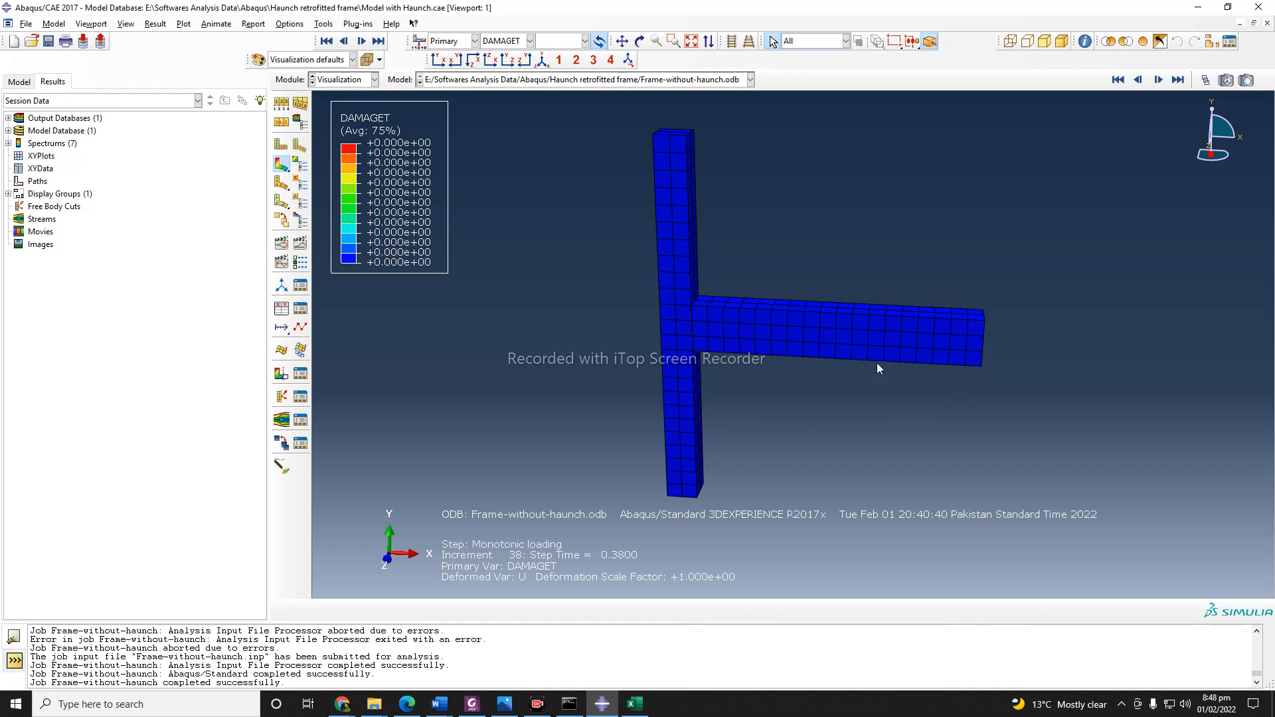
# Display the LE strain contours with the Max. Principal invariant and play their time history animation briefly.
pyautogui.click(517, 41)
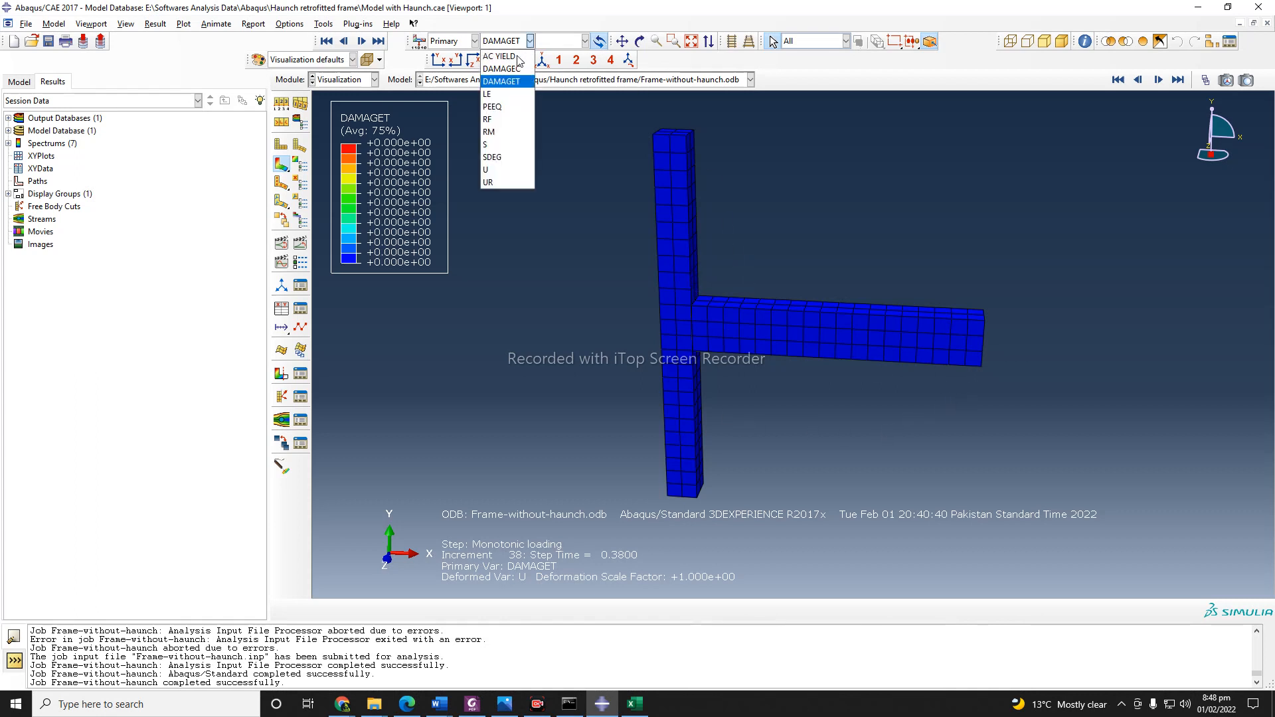
pyautogui.click(503, 100)
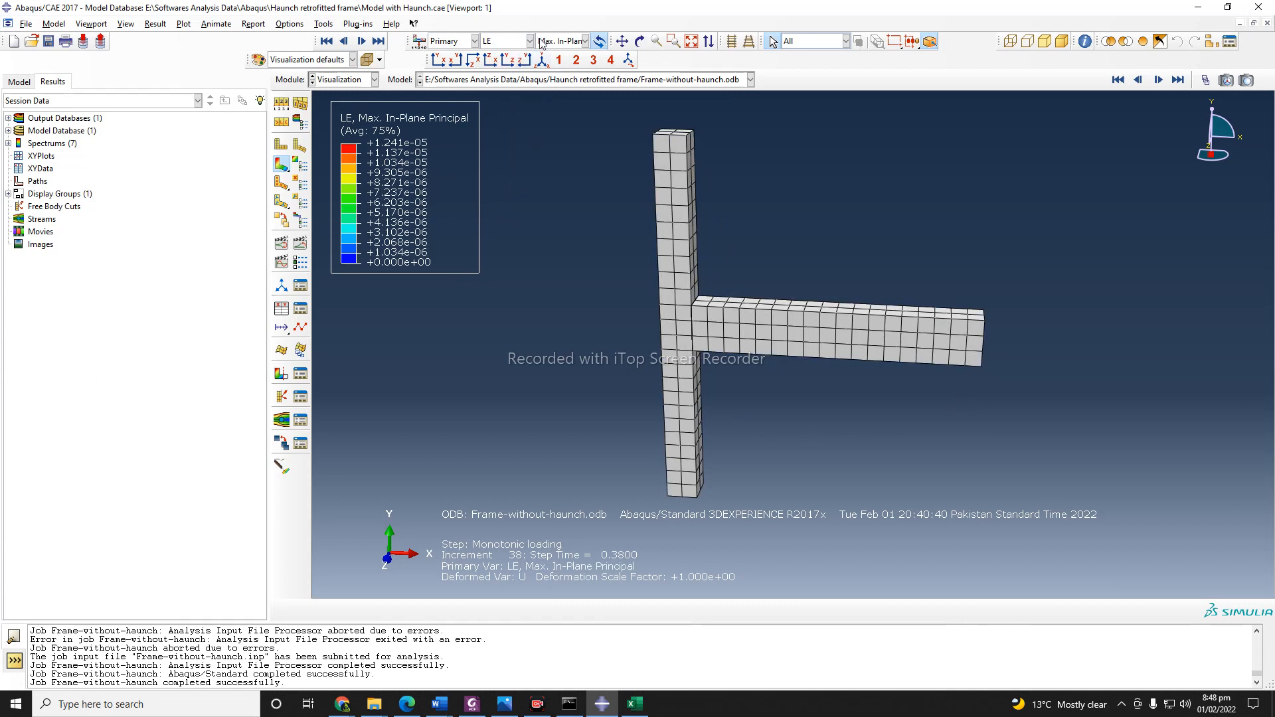
pyautogui.click(573, 41)
pyautogui.click(587, 95)
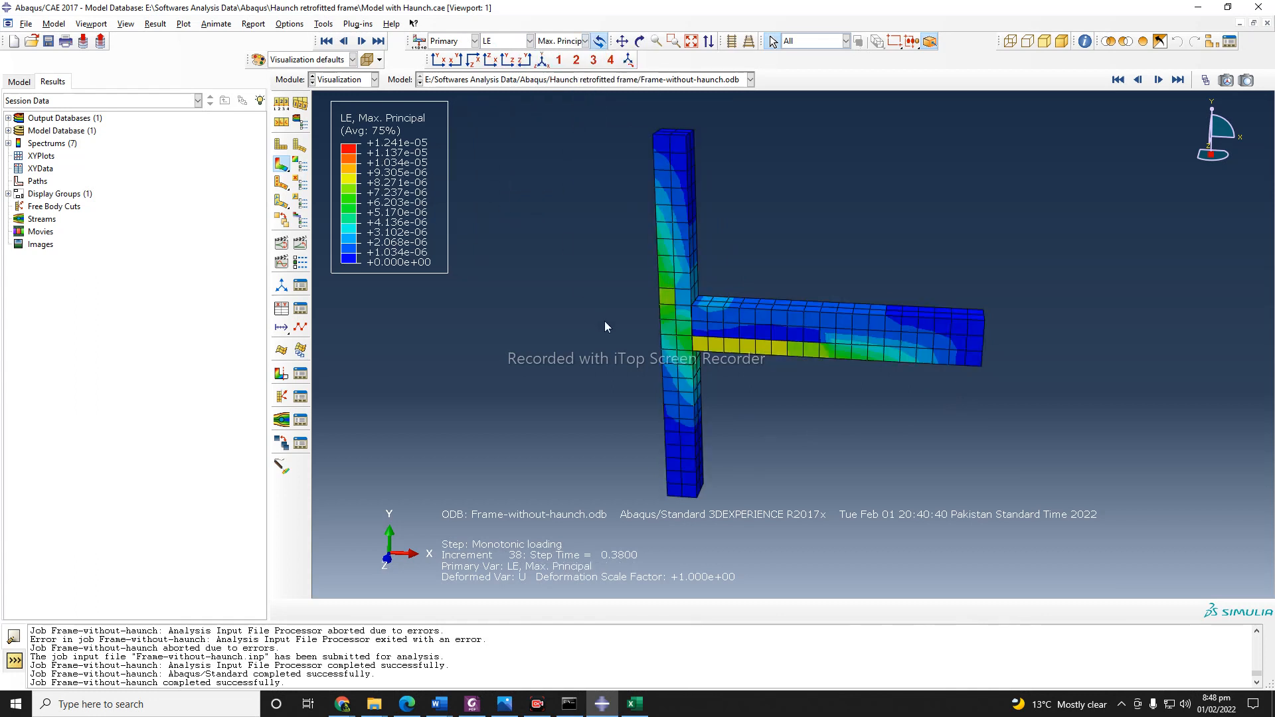
pyautogui.click(300, 249)
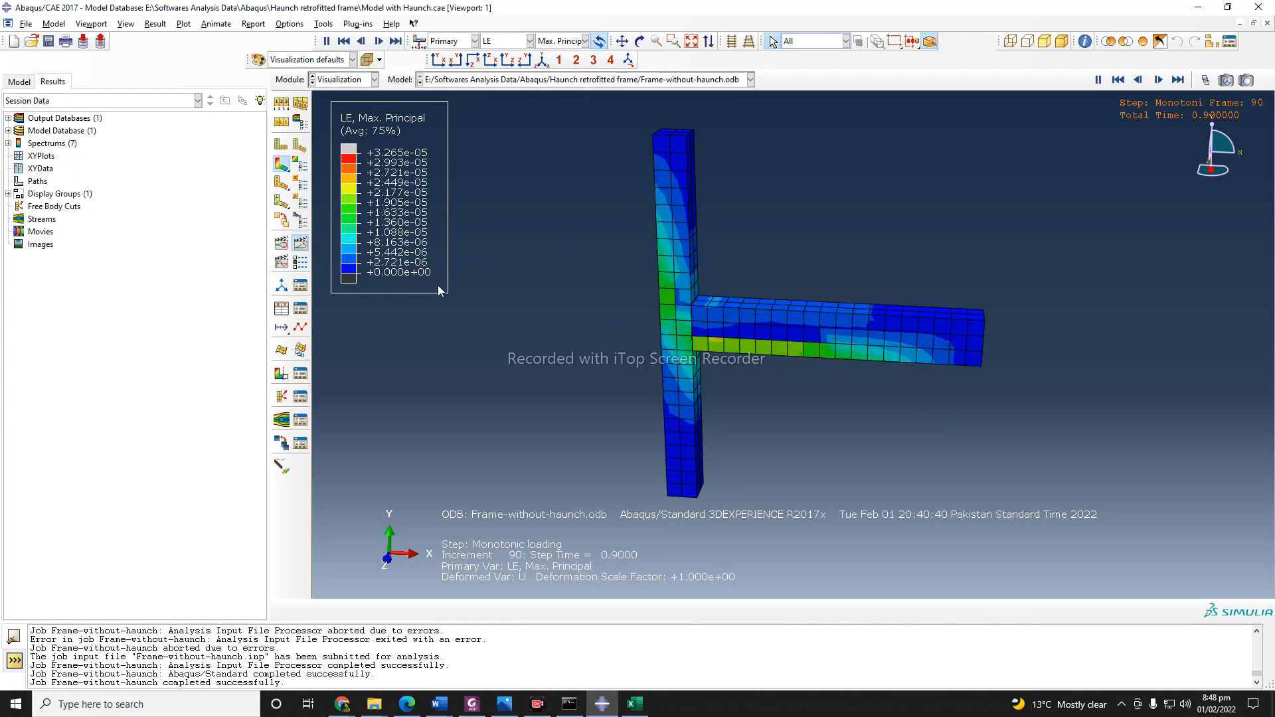
pyautogui.click(302, 245)
# Display the PEEQ contours, followed by the RF magnitude contours, and inspect the reaction forces on the frame from another angle.
pyautogui.click(505, 41)
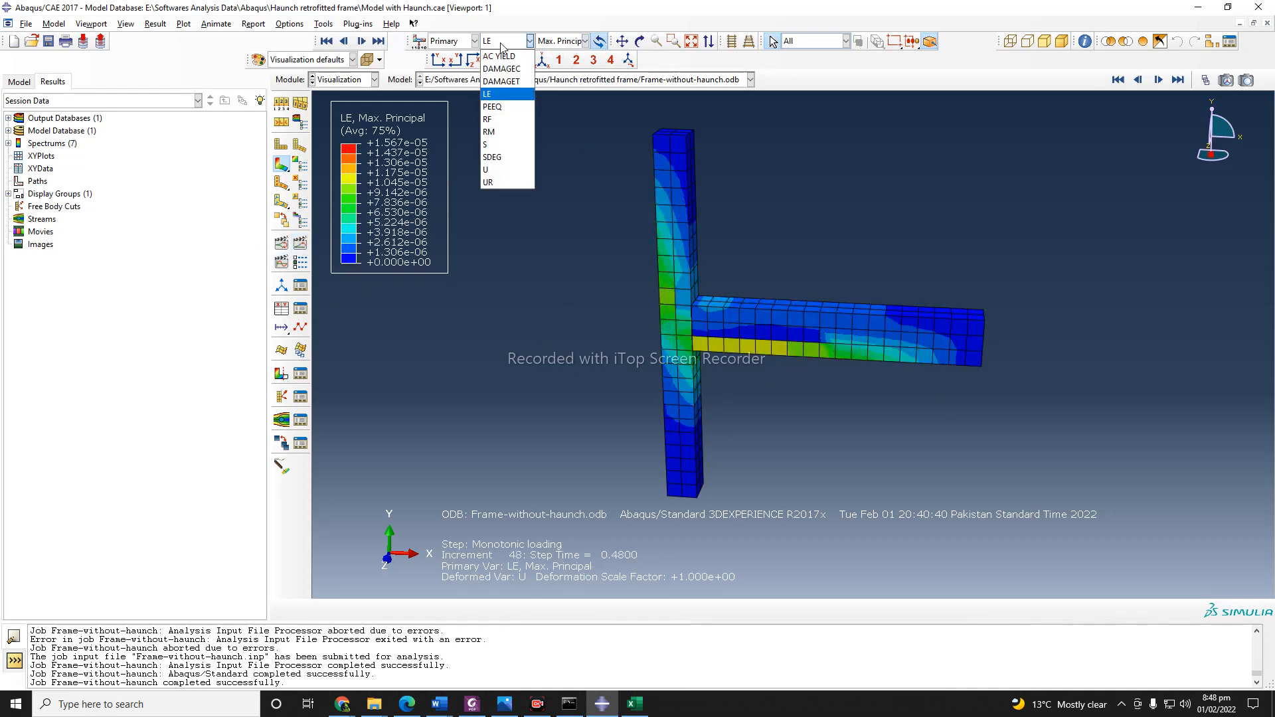
pyautogui.click(494, 111)
pyautogui.click(508, 41)
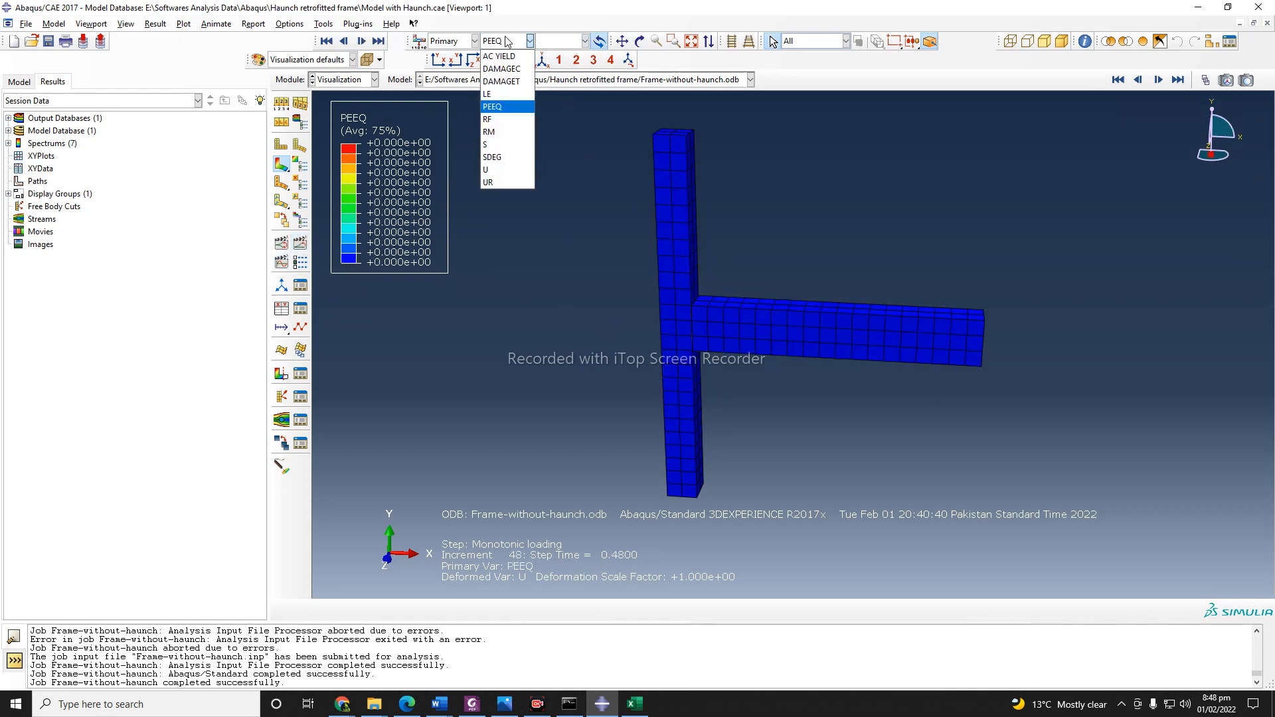
pyautogui.click(502, 126)
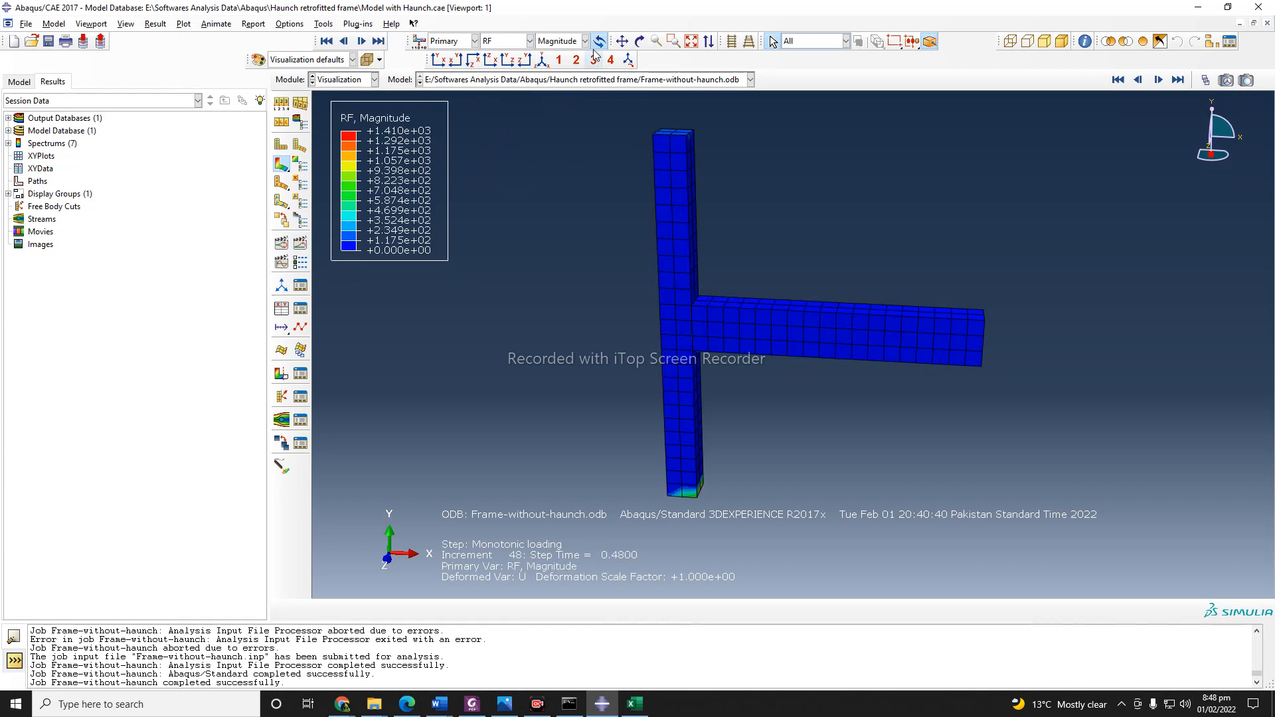
pyautogui.click(640, 41)
pyautogui.moveTo(692, 341); pyautogui.dragTo(786, 387)
pyautogui.moveTo(749, 287); pyautogui.dragTo(753, 244)
pyautogui.moveTo(692, 284); pyautogui.dragTo(804, 343)
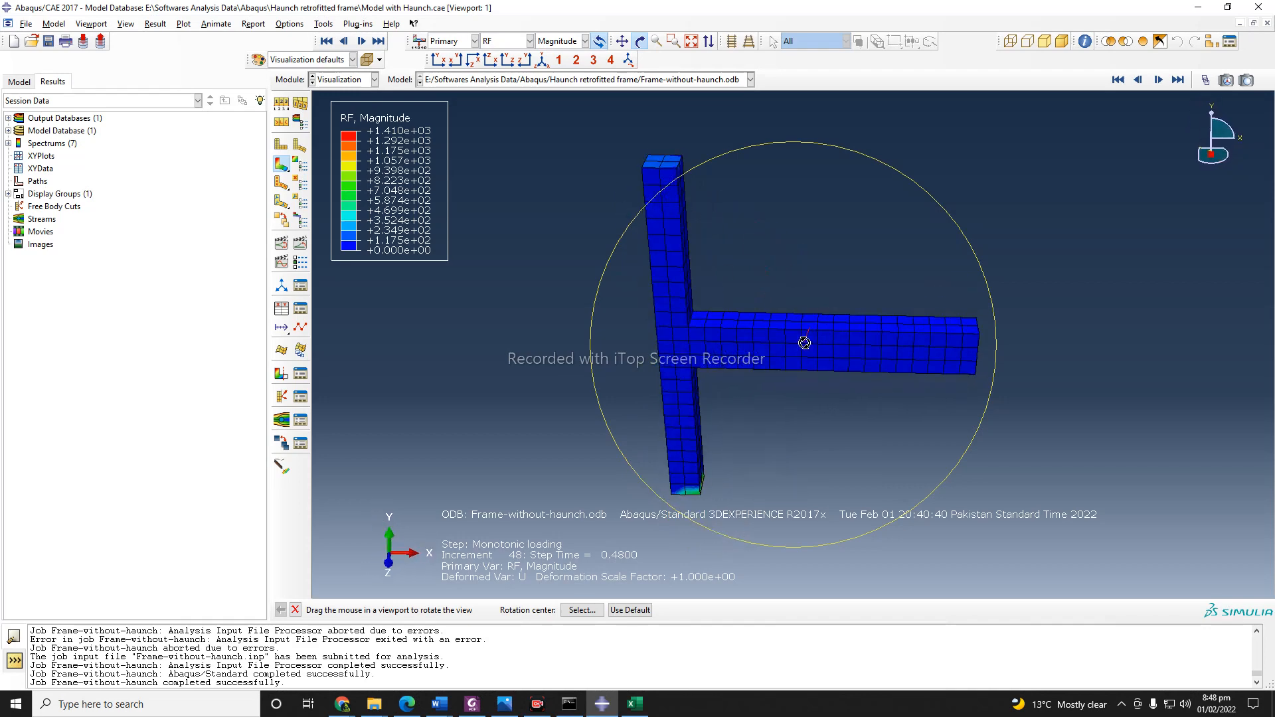
pyautogui.click(295, 610)
# Display the stress S contours on the frame using the Max. Principal invariant.
pyautogui.click(529, 41)
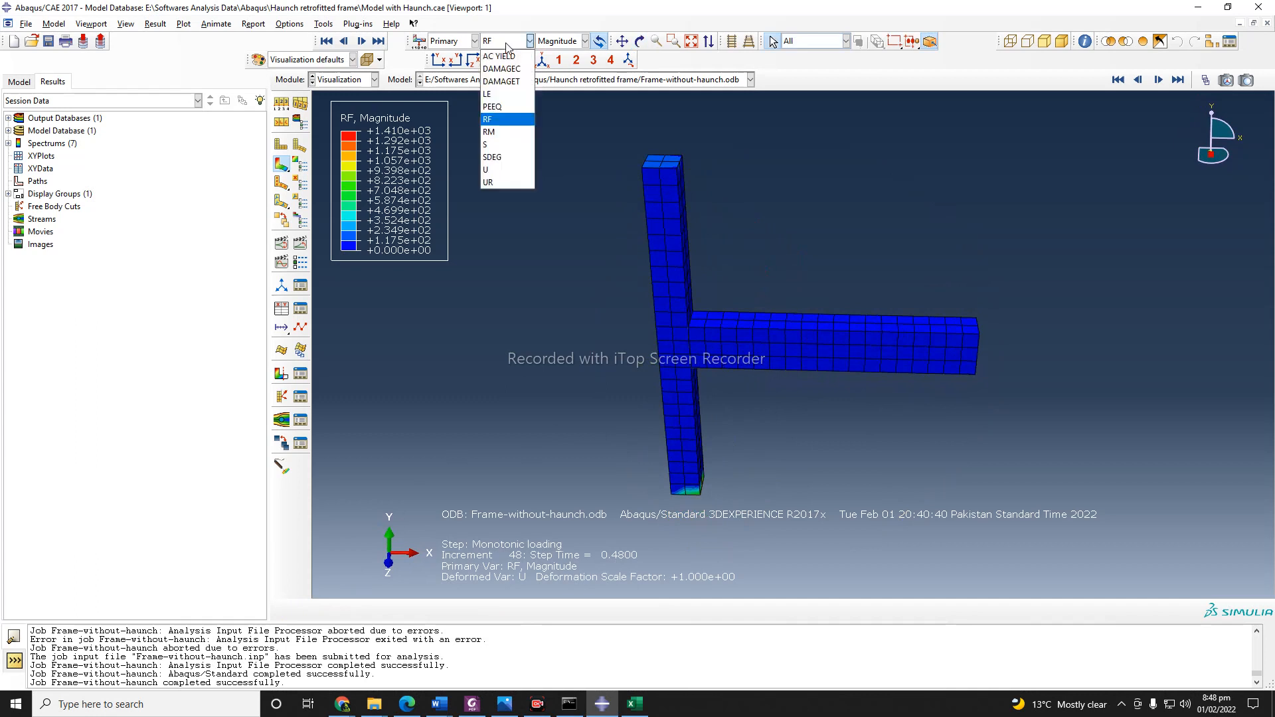
pyautogui.click(491, 144)
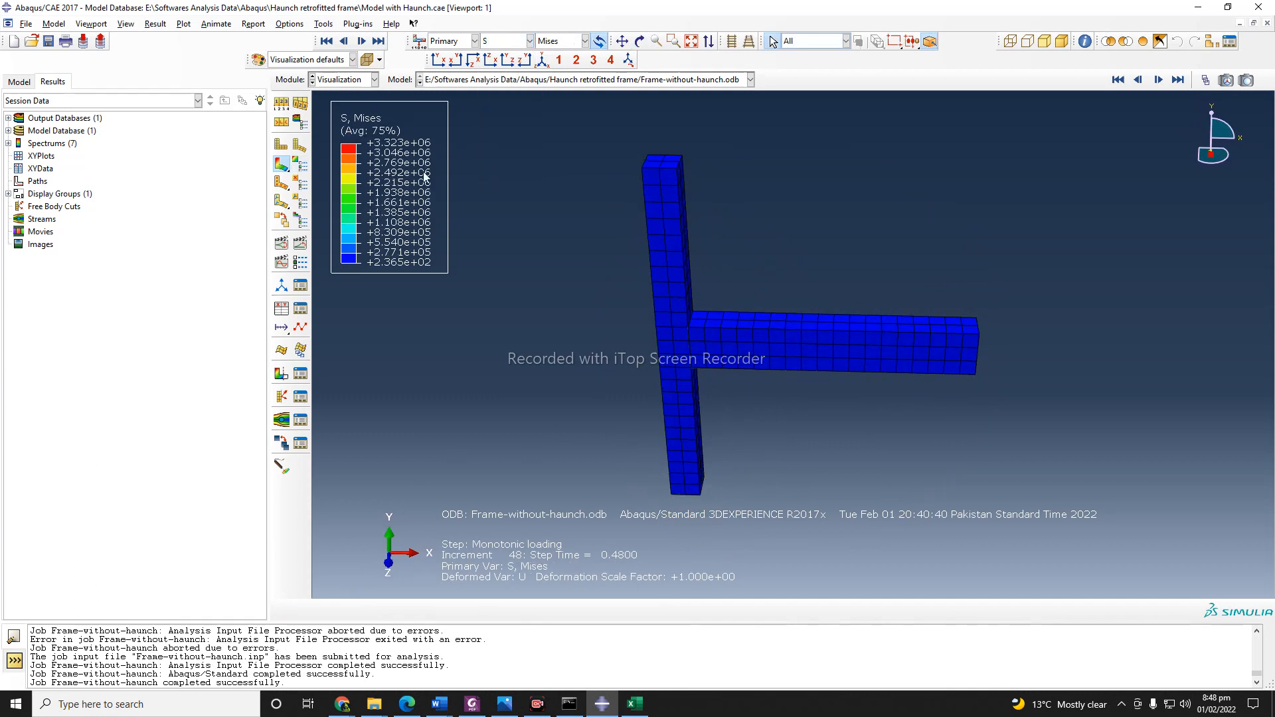
pyautogui.click(559, 41)
pyautogui.click(577, 108)
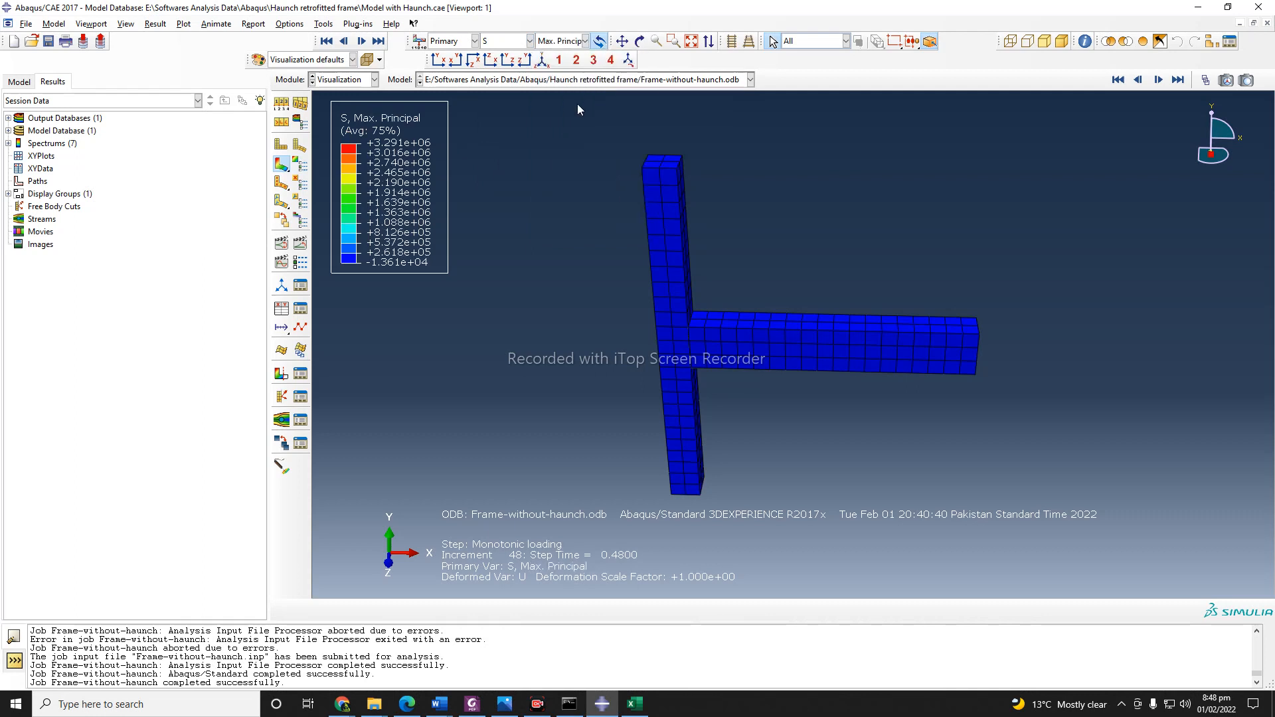
# Display the S11 stress component contours on the frame, followed by the S22 component.
pyautogui.click(559, 41)
pyautogui.click(568, 194)
pyautogui.click(561, 41)
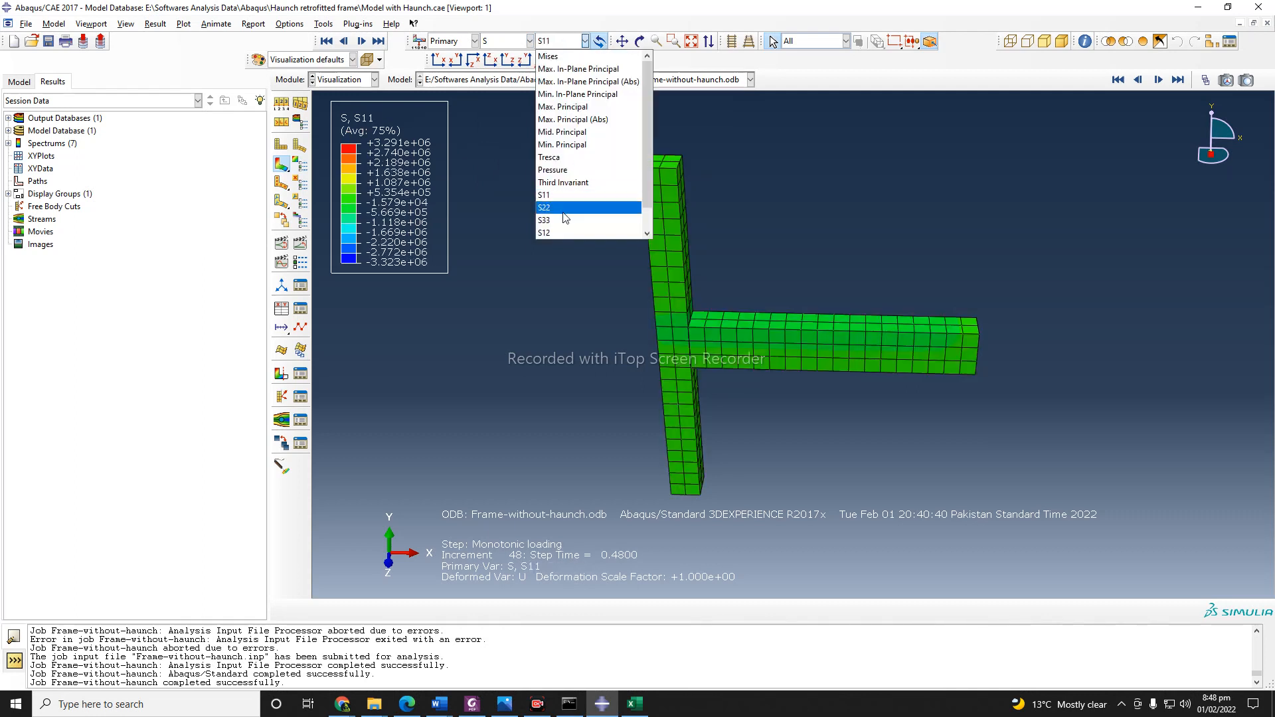
pyautogui.click(564, 195)
pyautogui.click(551, 42)
pyautogui.click(559, 205)
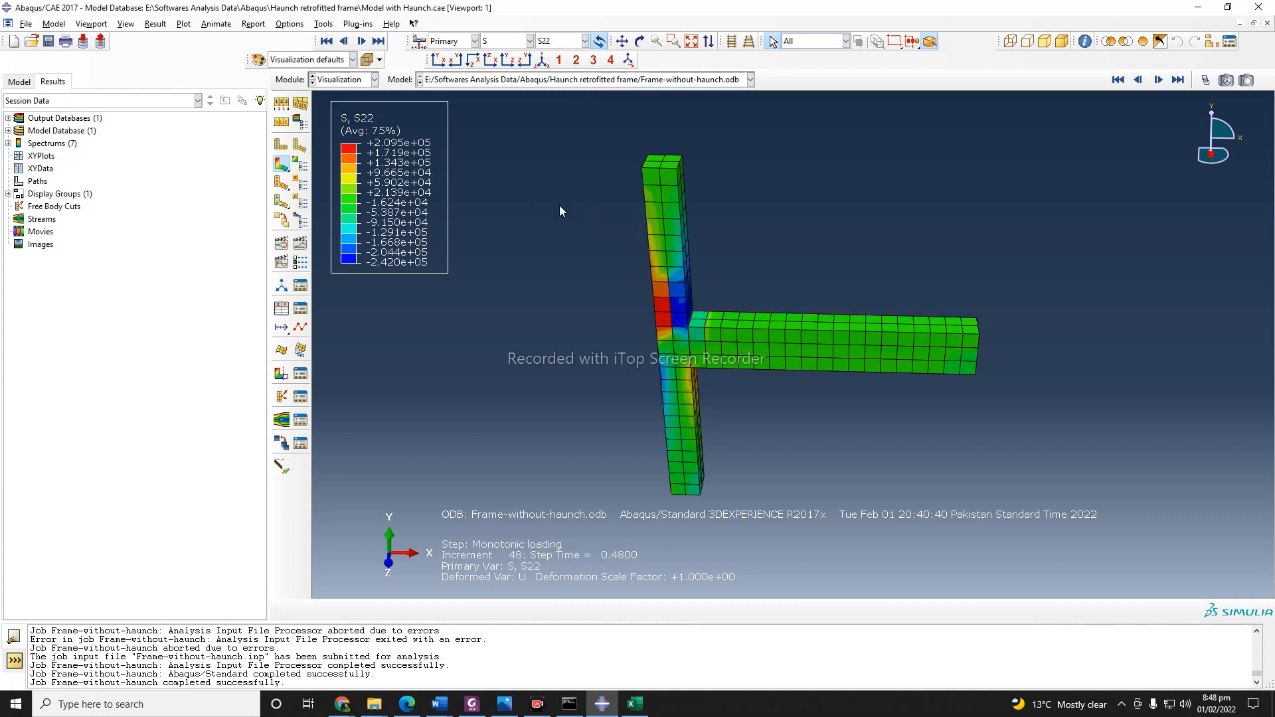
# Examine the S22 stress distribution around the beam-column joint from several viewing angles.
pyautogui.click(640, 41)
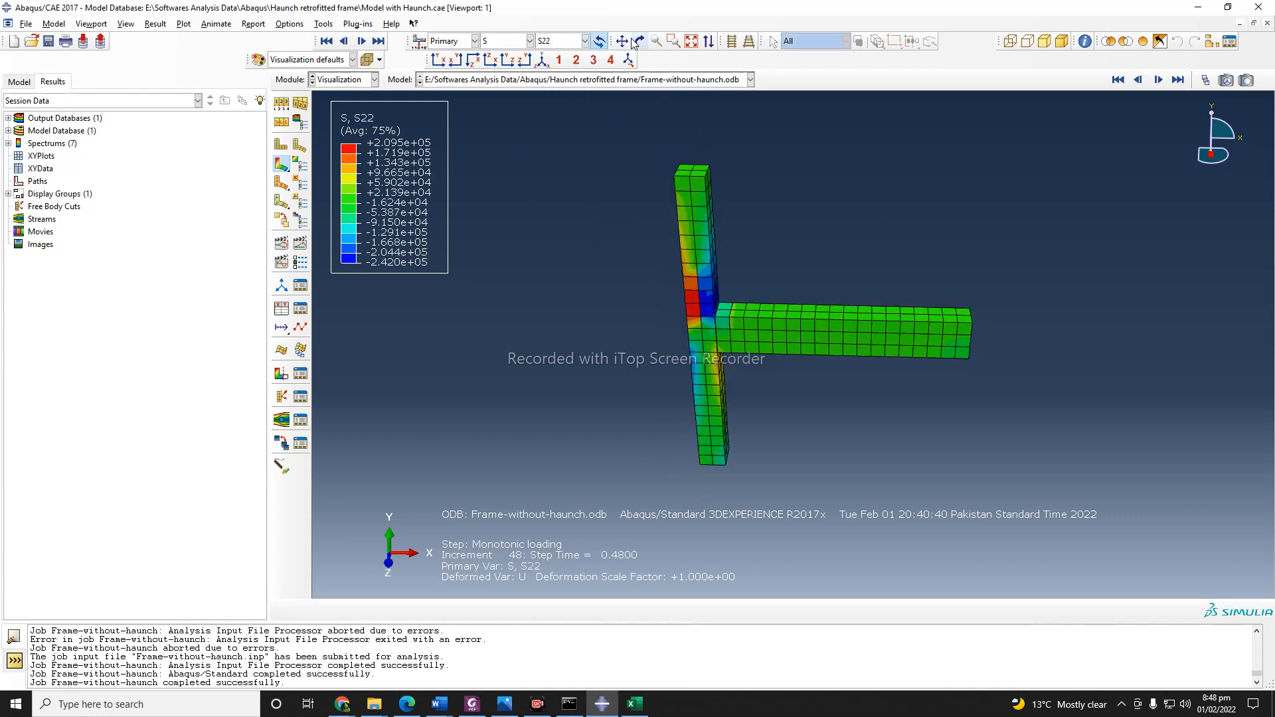
pyautogui.moveTo(737, 351); pyautogui.dragTo(863, 371)
pyautogui.click(294, 610)
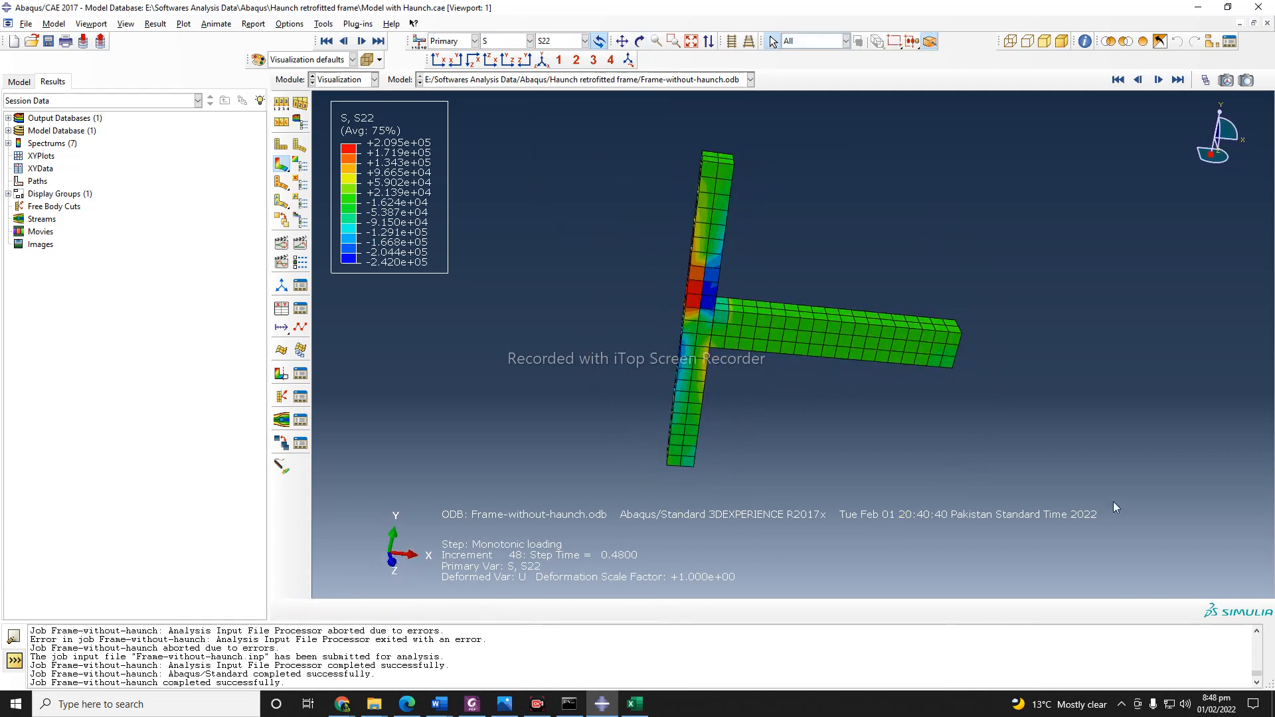
pyautogui.click(639, 41)
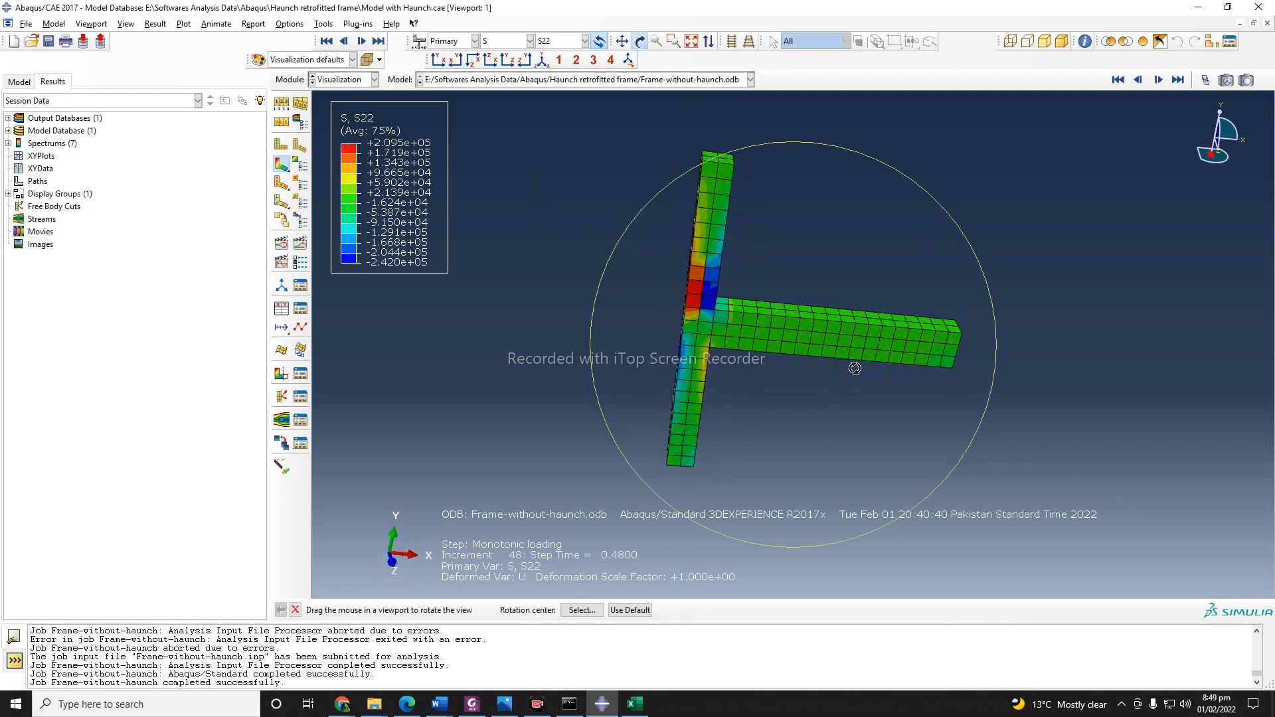
pyautogui.moveTo(856, 362); pyautogui.dragTo(680, 332)
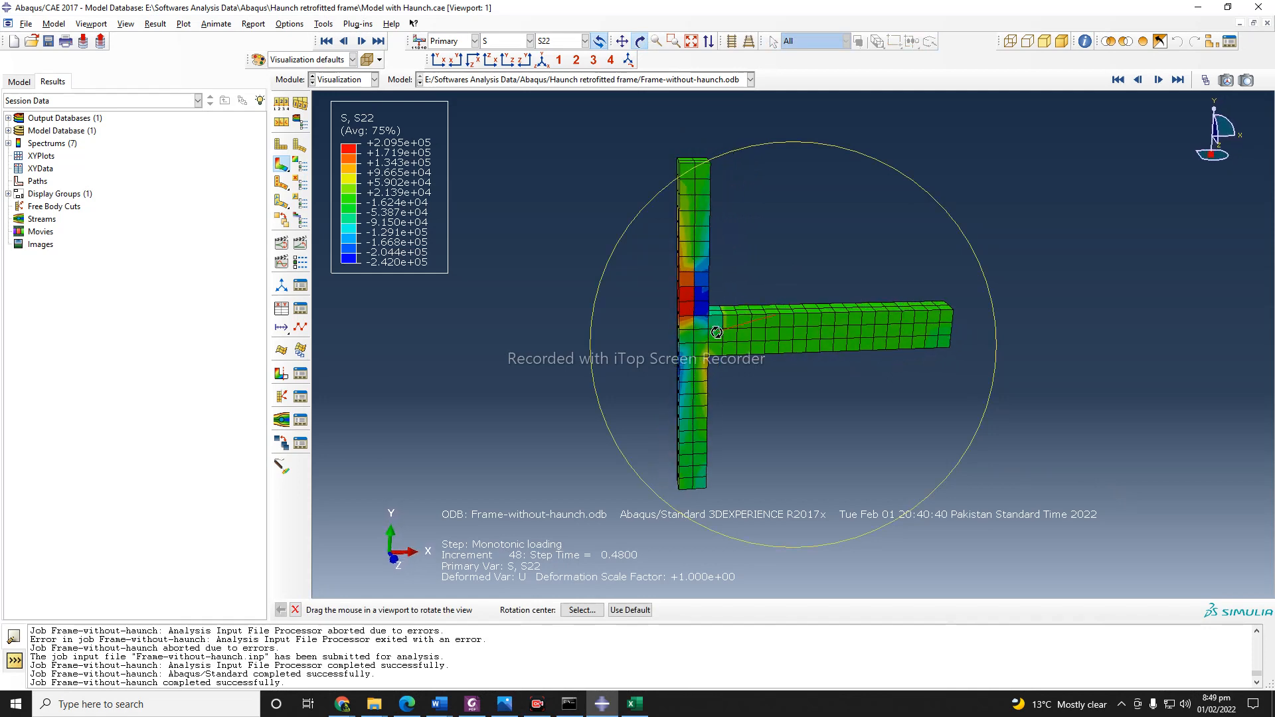
pyautogui.click(295, 609)
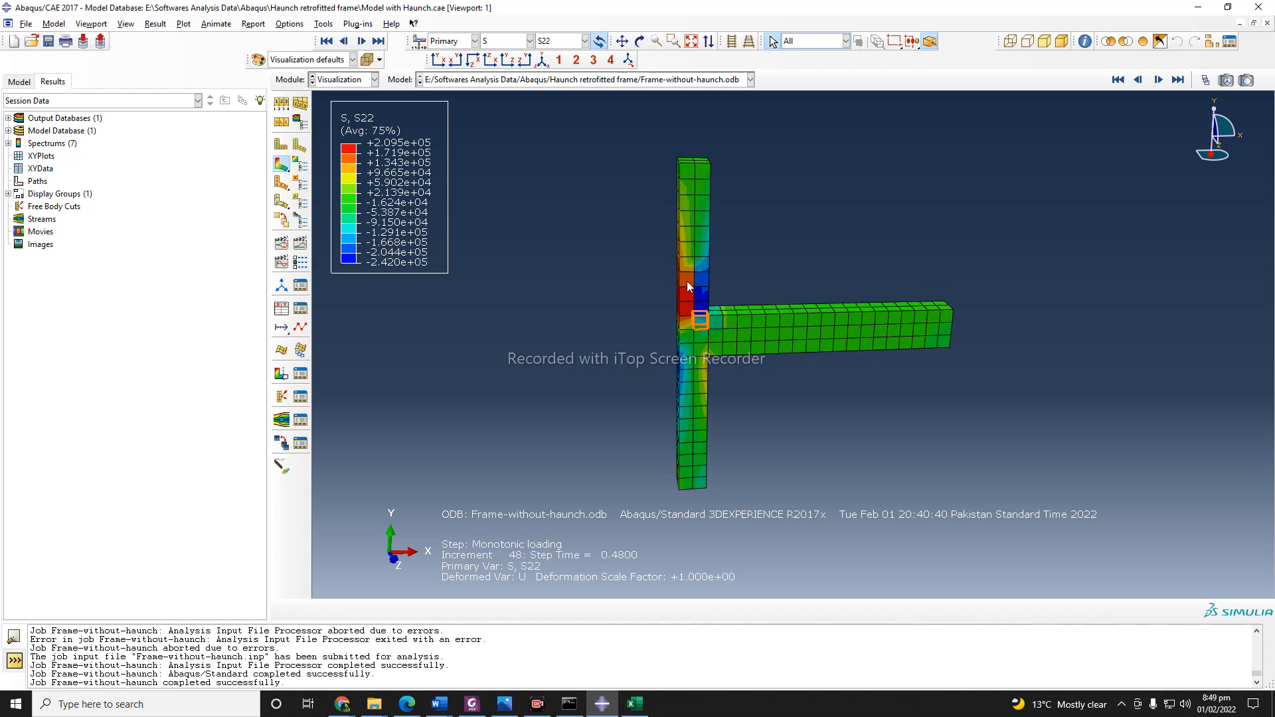
pyautogui.click(639, 41)
pyautogui.moveTo(704, 285); pyautogui.dragTo(709, 332)
pyautogui.moveTo(656, 369); pyautogui.dragTo(930, 364)
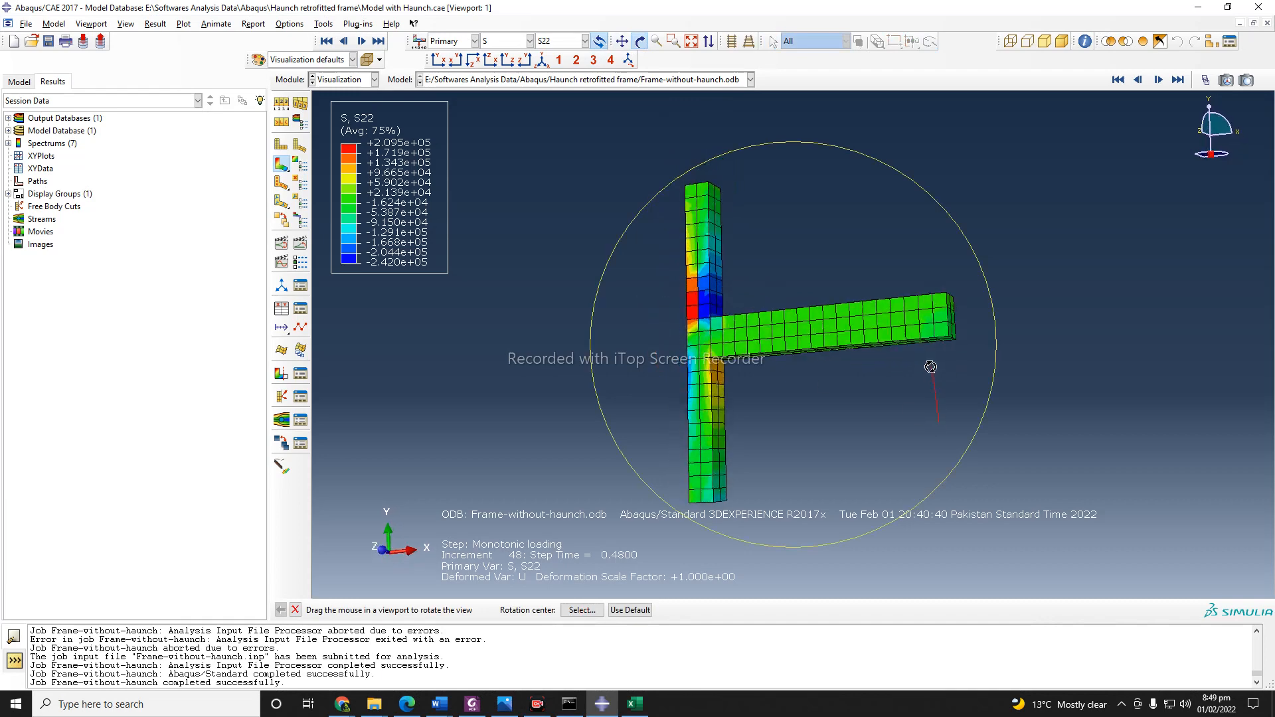
pyautogui.moveTo(774, 342); pyautogui.dragTo(890, 355)
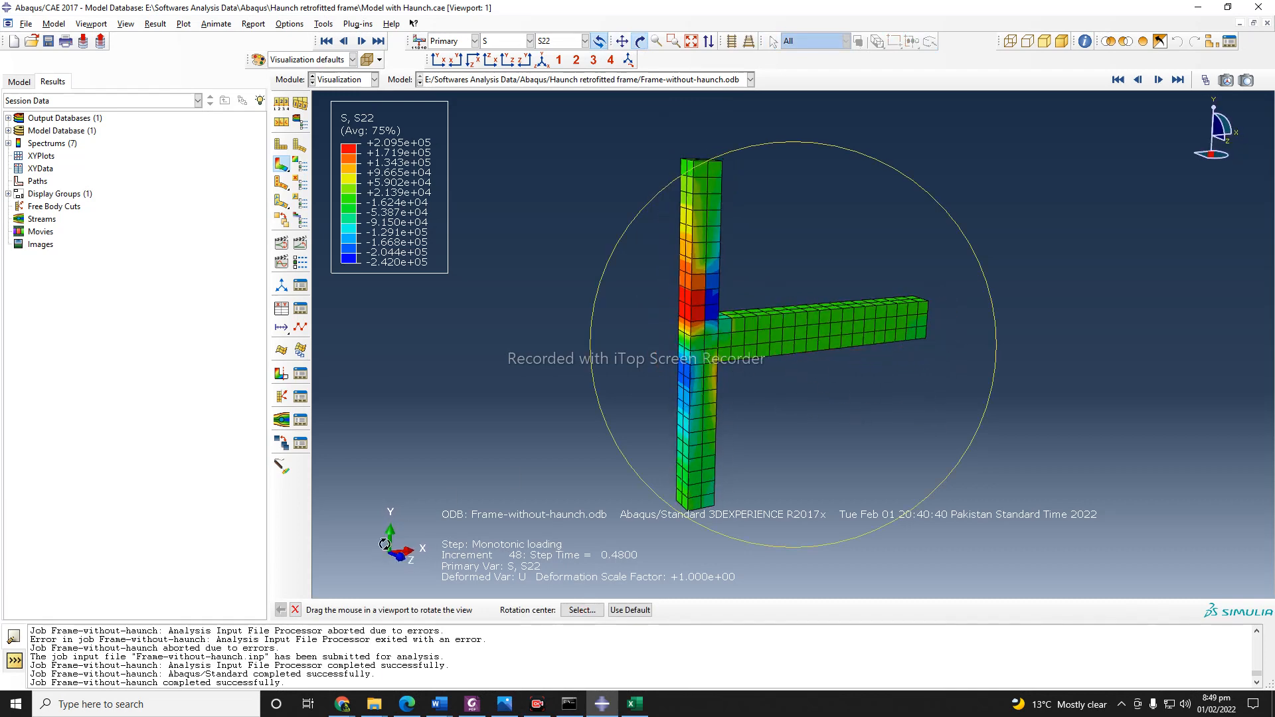
pyautogui.click(297, 611)
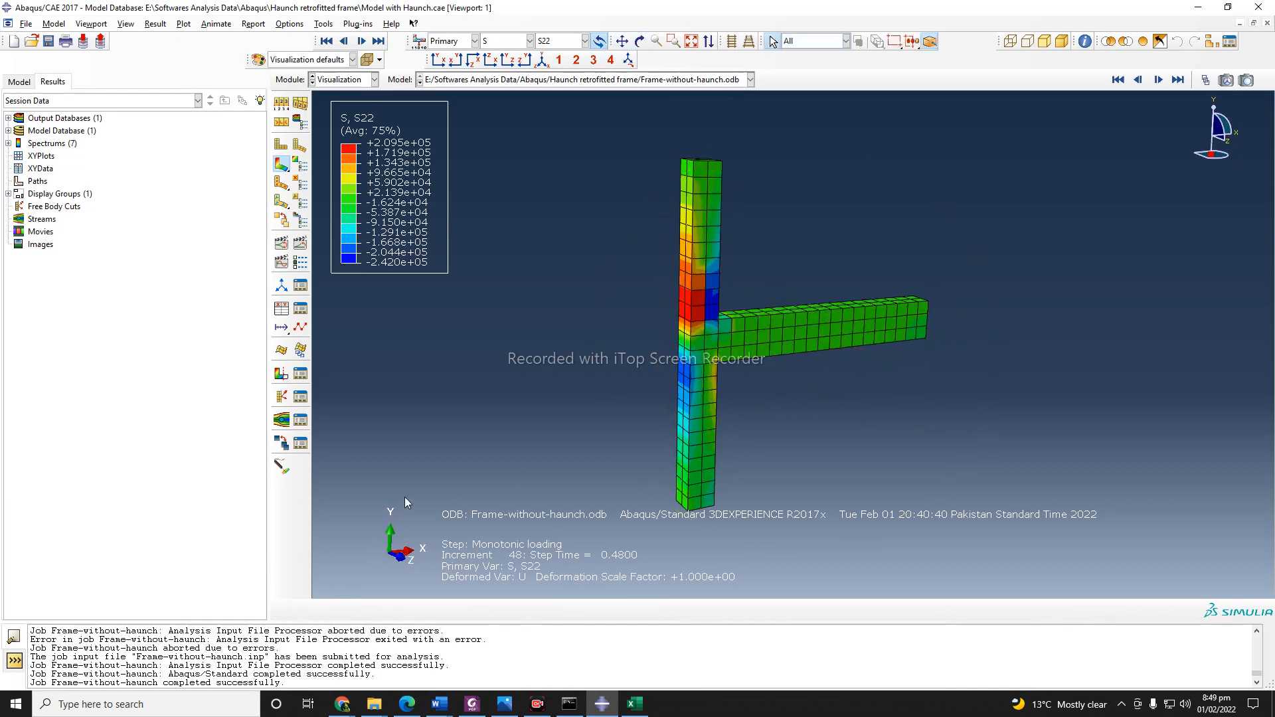
# Display the stress components S33, S12 and S13 in turn on the frame.
pyautogui.click(566, 42)
pyautogui.click(565, 194)
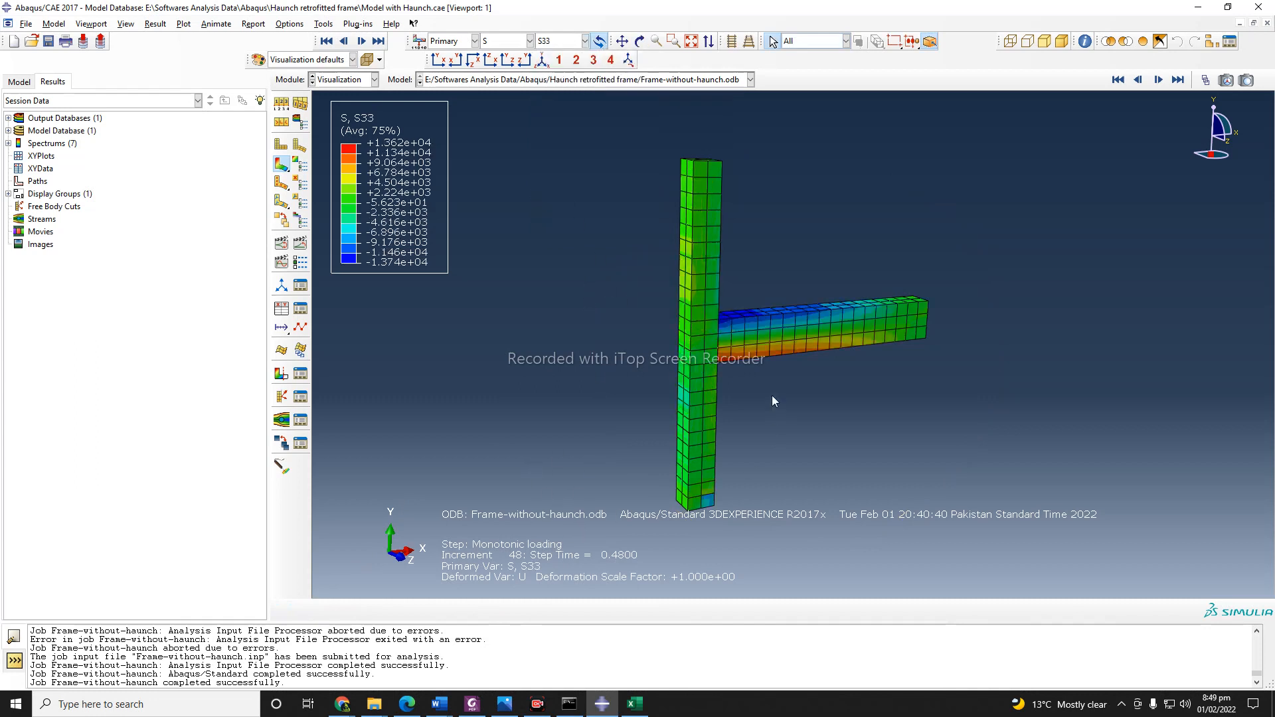
pyautogui.click(564, 41)
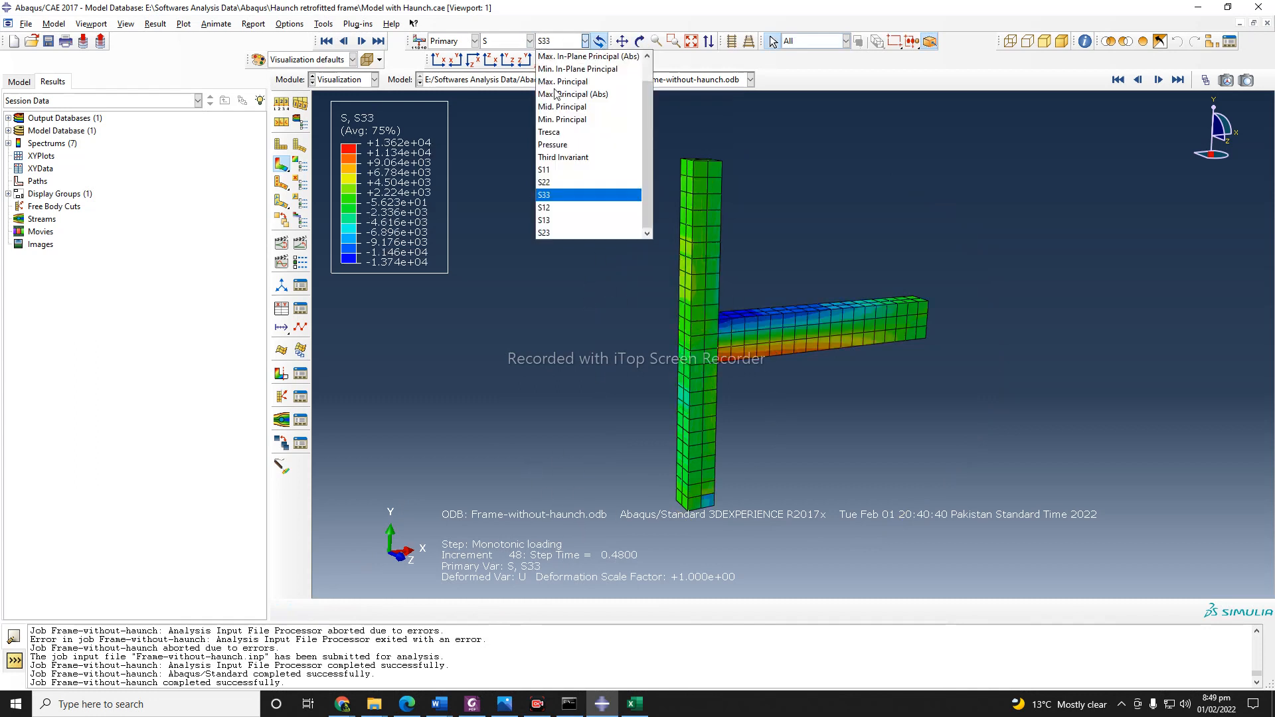
pyautogui.click(556, 212)
pyautogui.click(564, 41)
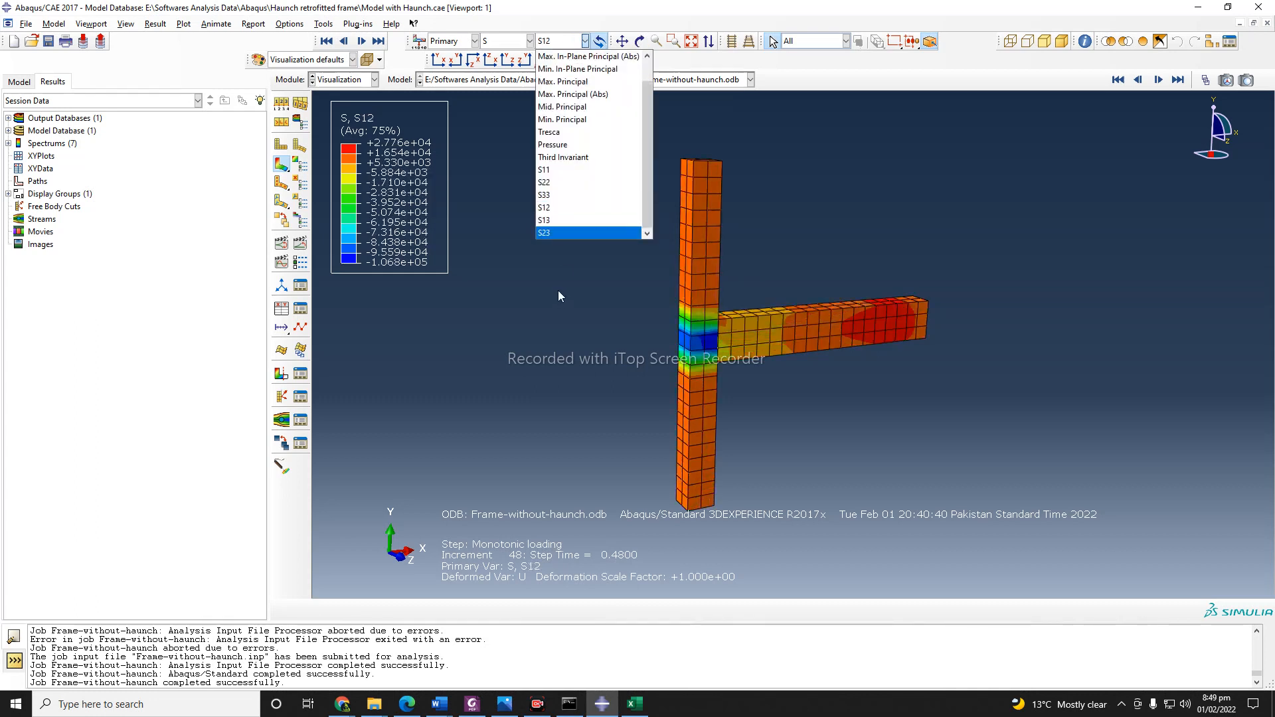
pyautogui.click(562, 221)
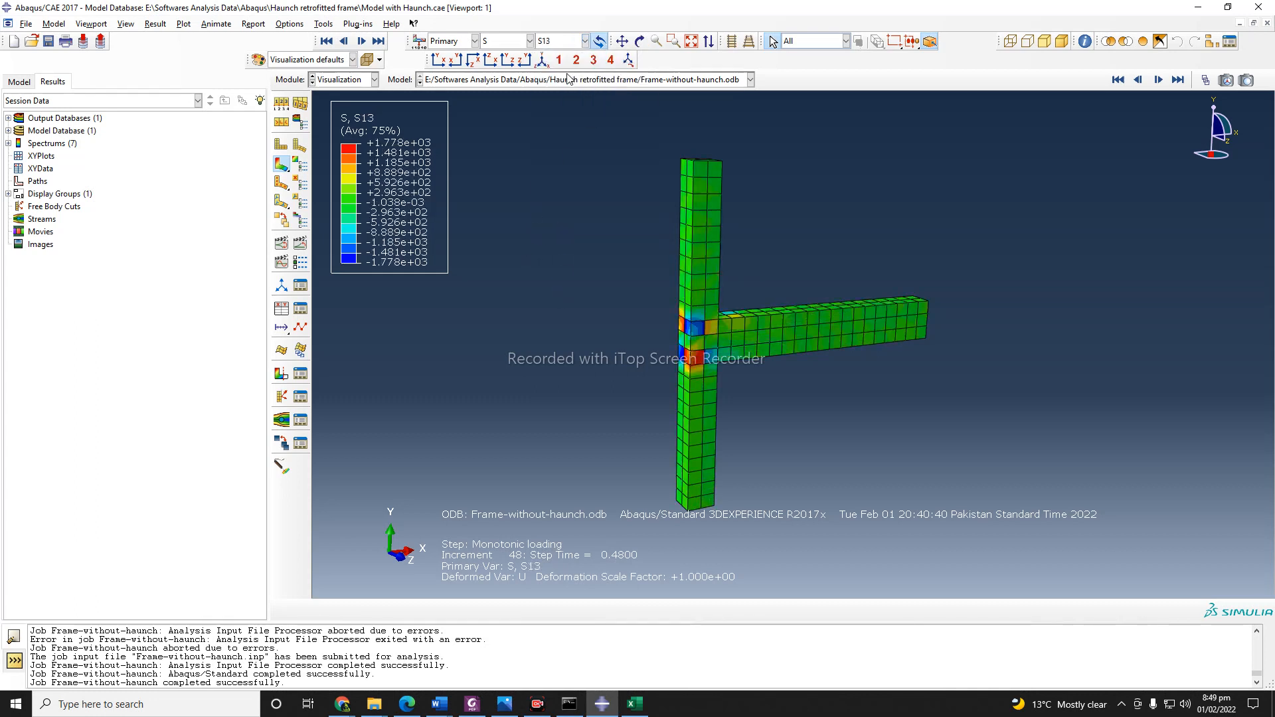
# Display the SDEG contours on the frame, followed by the displacement U magnitude viewed from nearer the front.
pyautogui.click(581, 43)
pyautogui.click(582, 42)
pyautogui.click(529, 42)
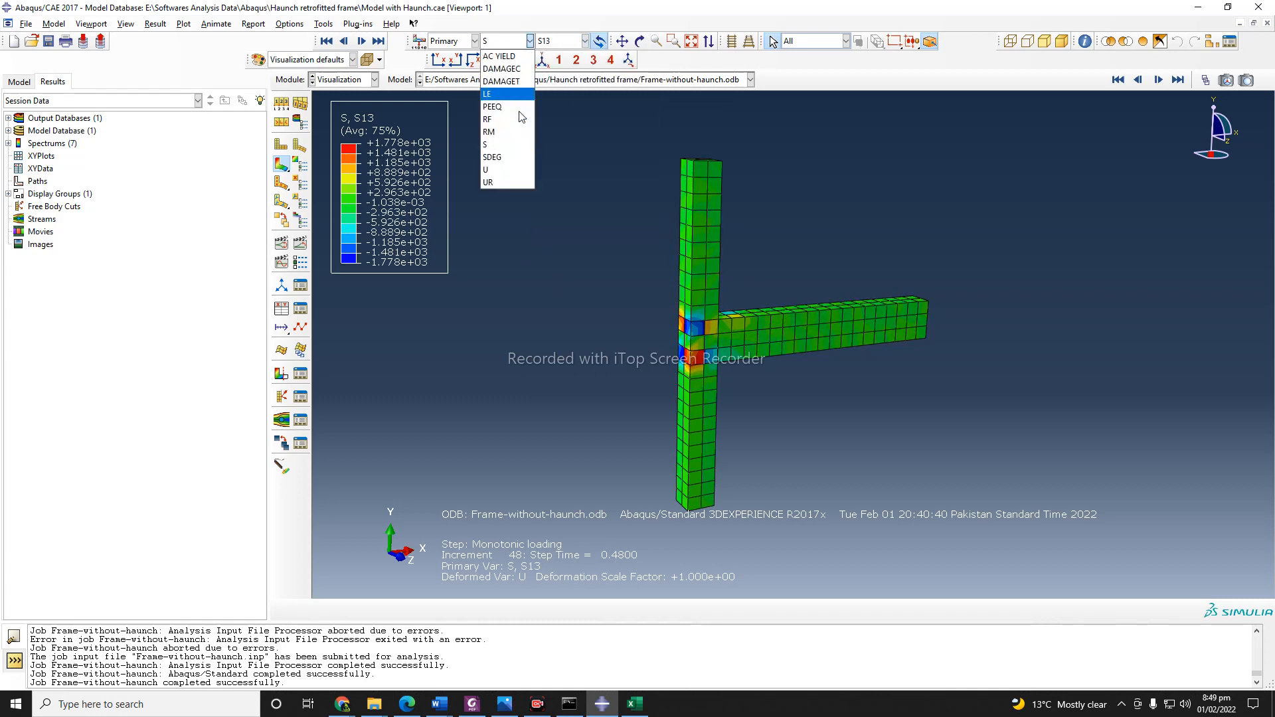
pyautogui.click(508, 157)
pyautogui.click(518, 42)
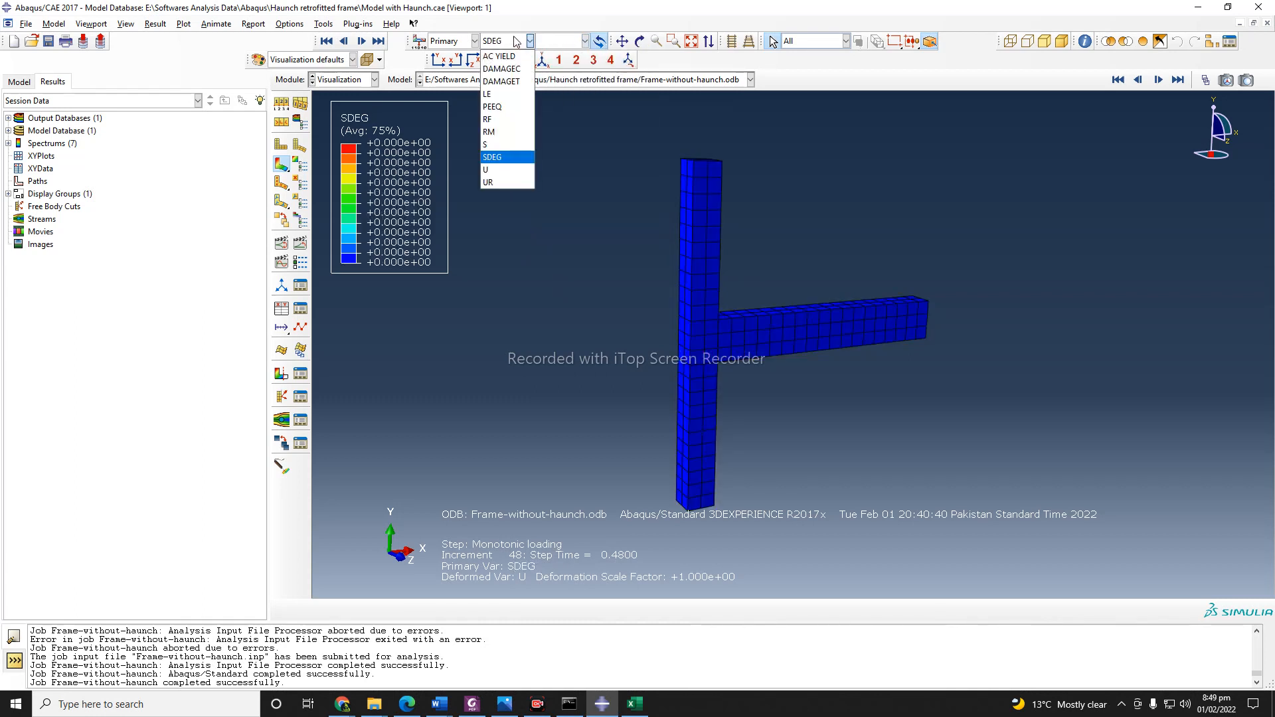
pyautogui.click(496, 170)
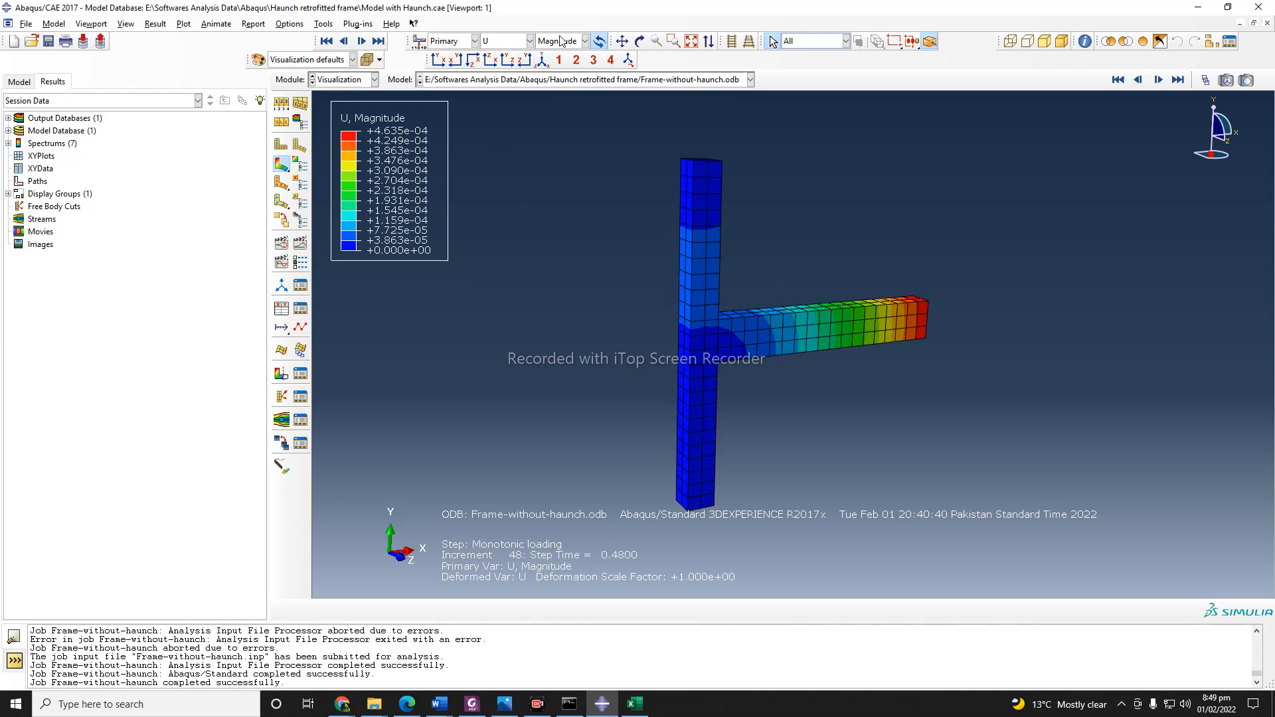
pyautogui.click(639, 41)
pyautogui.moveTo(749, 376); pyautogui.dragTo(678, 407)
pyautogui.click(294, 610)
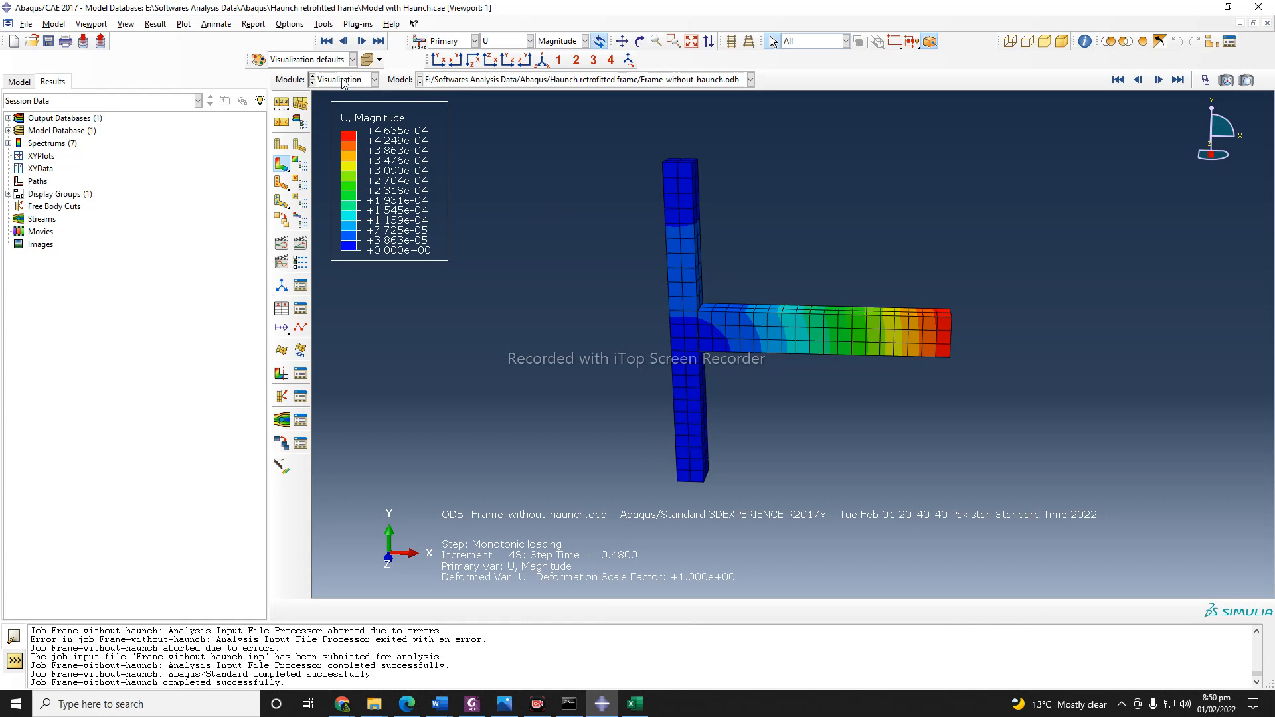
# Apply a uniform deformation scale factor of 10 to the displacement plot in the common plot options.
pyautogui.click(289, 24)
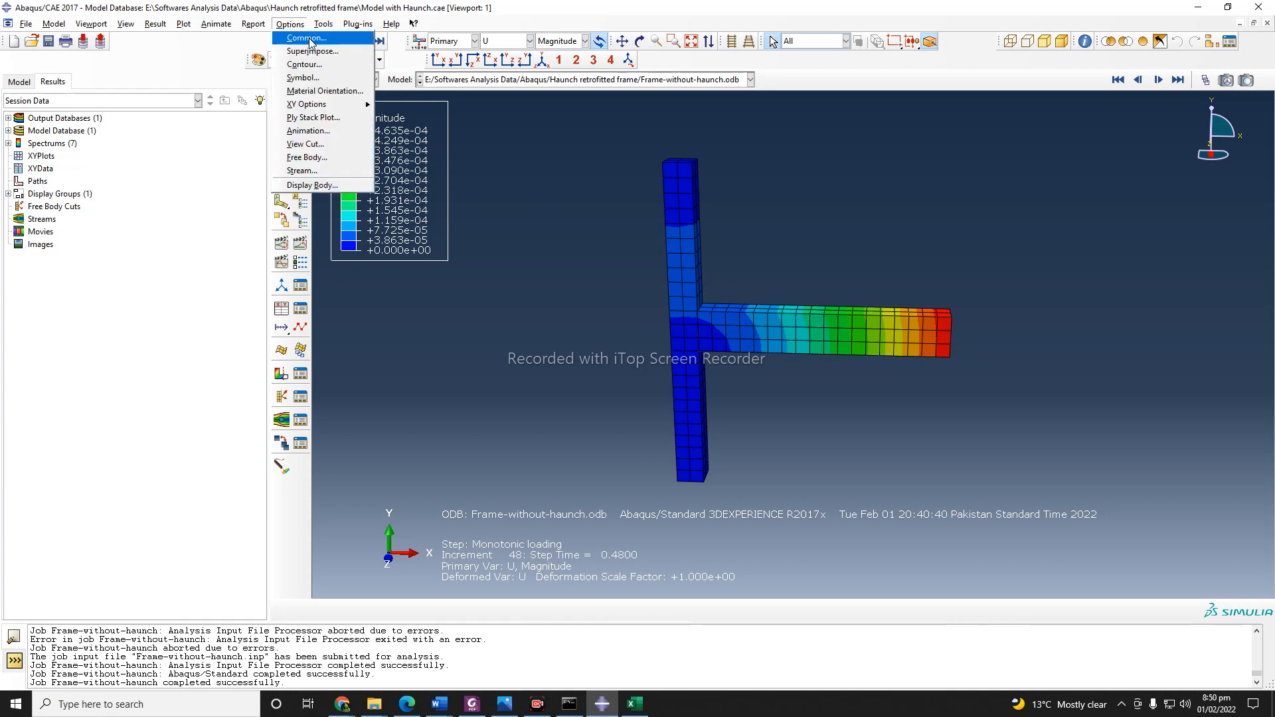
pyautogui.click(306, 38)
pyautogui.moveTo(182, 132); pyautogui.dragTo(366, 214)
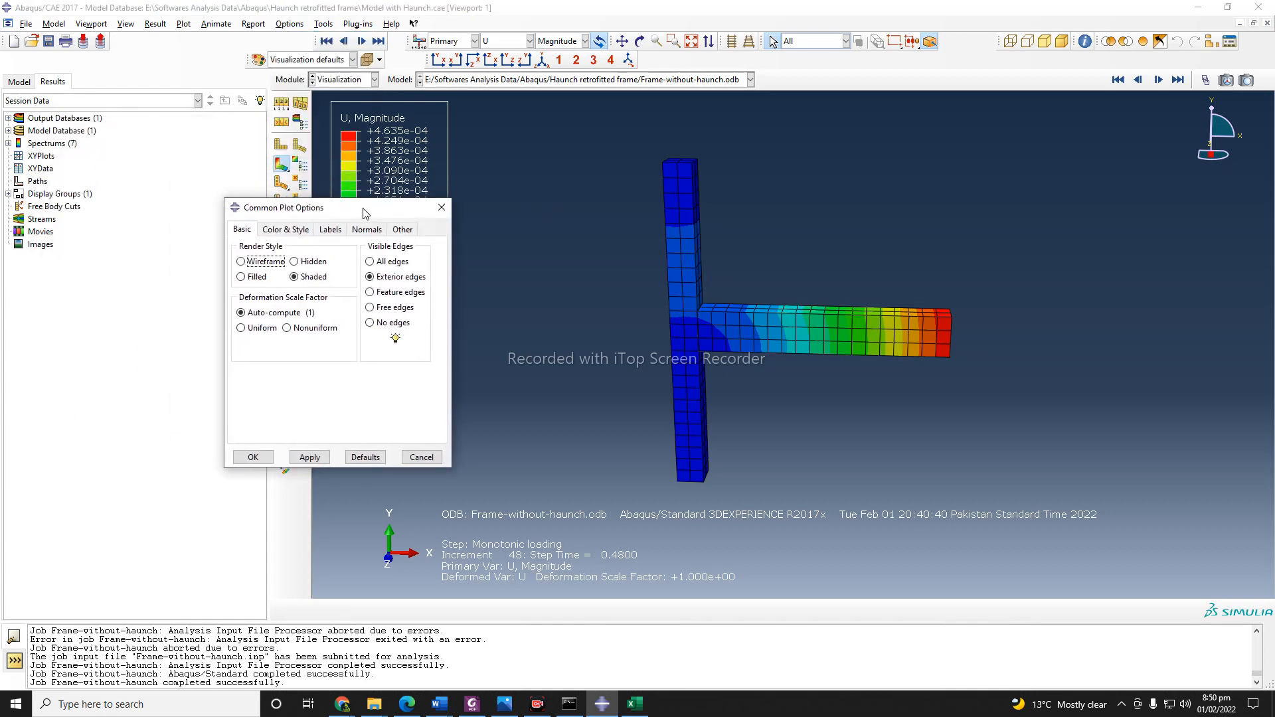
pyautogui.click(241, 328)
pyautogui.click(306, 456)
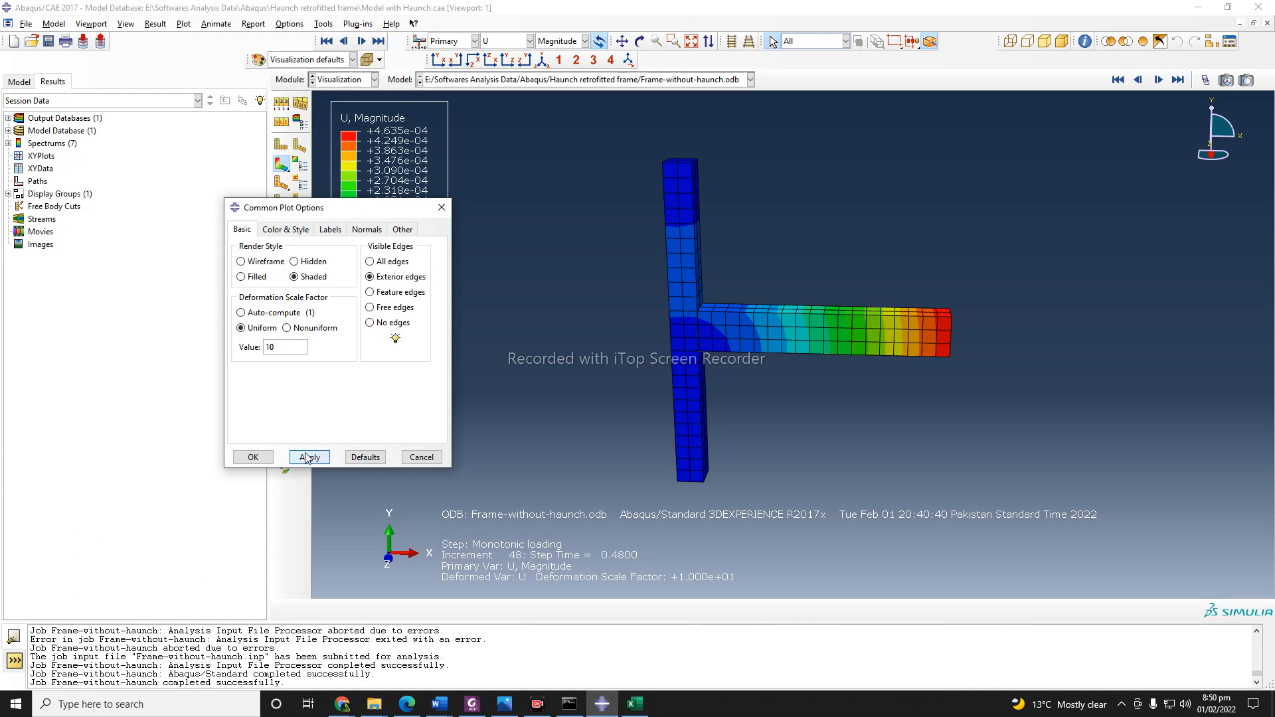
# Raise the uniform deformation scale factor to 100 and finally to 1000, and accept the common plot options.
pyautogui.click(294, 348)
pyautogui.click(305, 457)
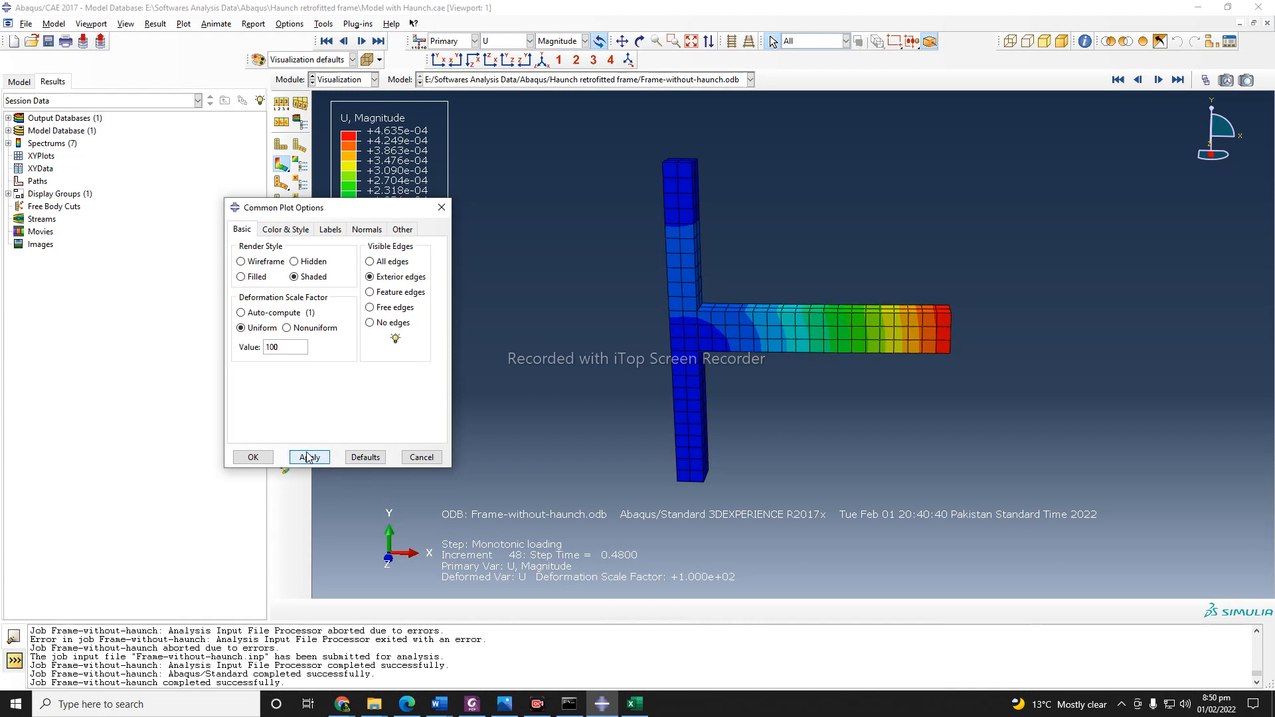
pyautogui.click(295, 348)
pyautogui.click(307, 459)
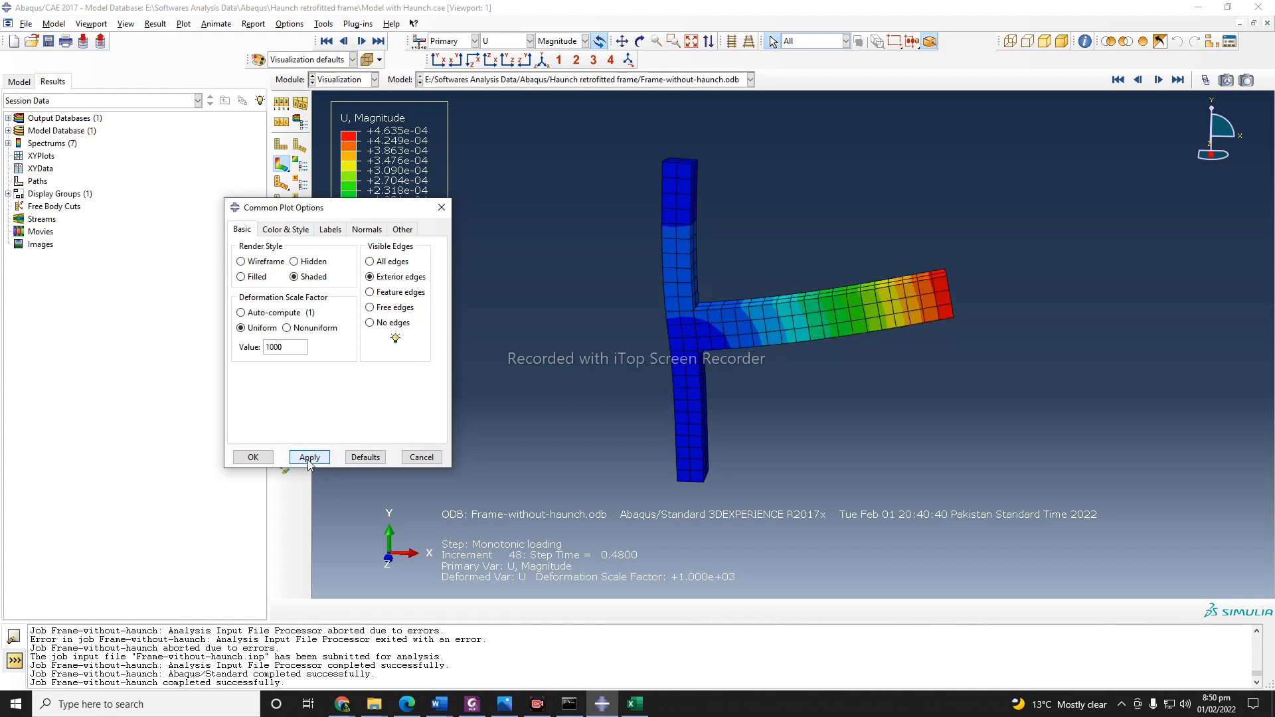
pyautogui.click(265, 455)
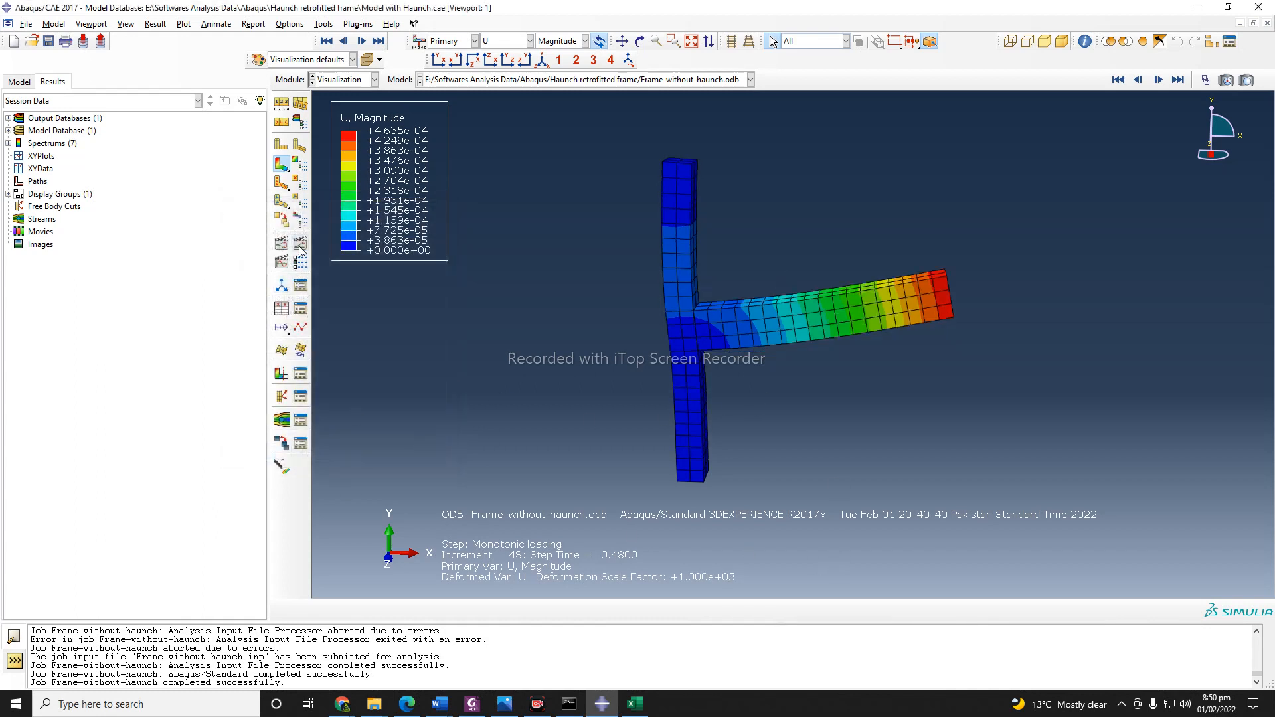
# Play and stop the time-history animation of the frame's displacement, and display the S22 stress contours on the deformed shape.
pyautogui.click(300, 246)
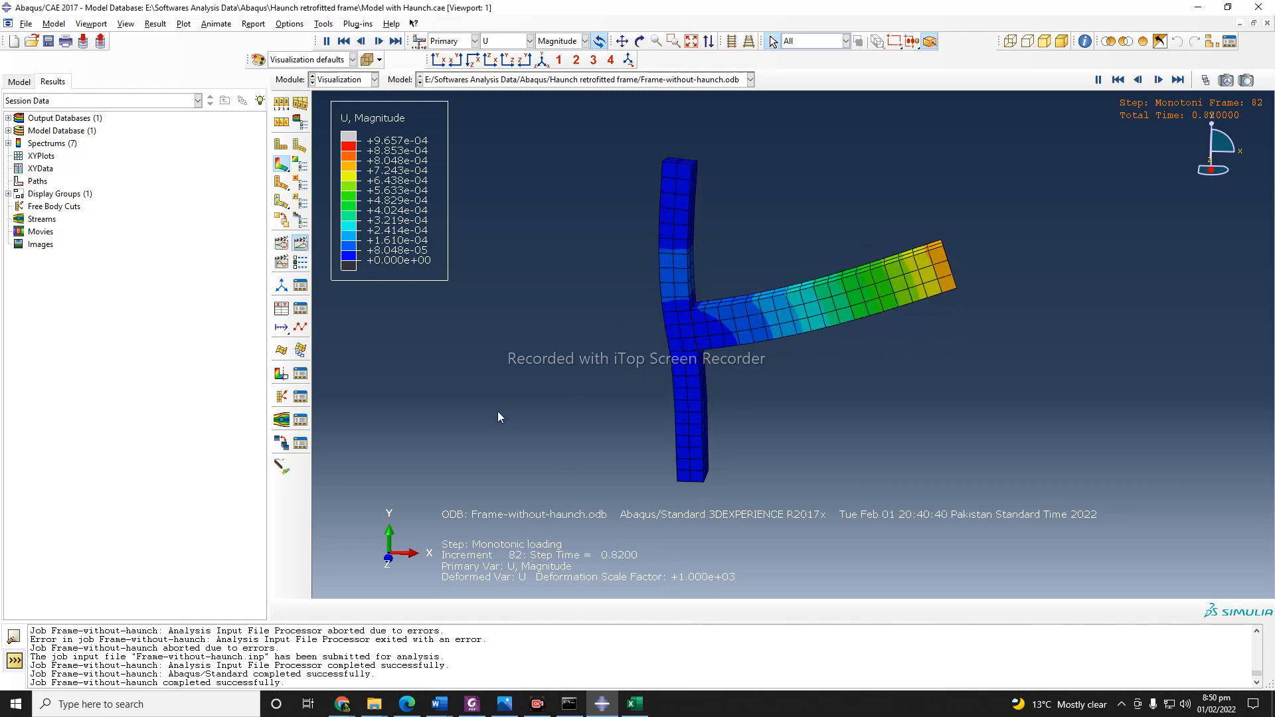
pyautogui.click(300, 244)
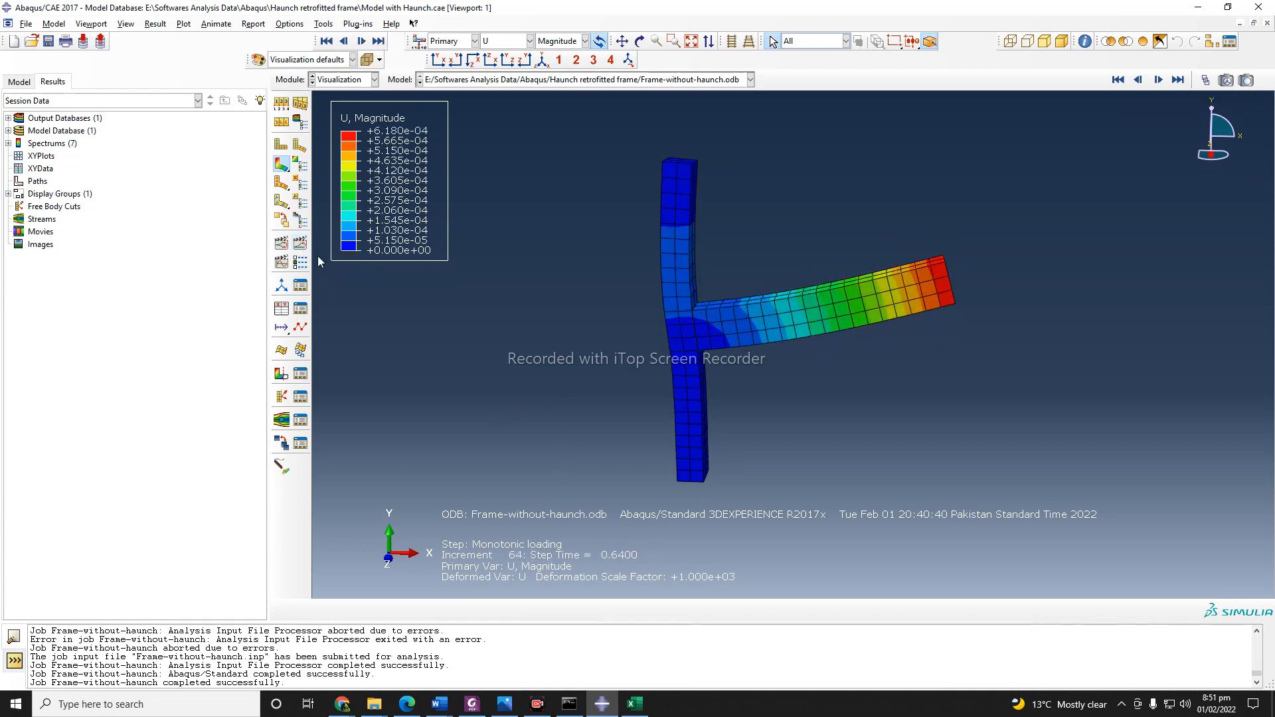
pyautogui.click(515, 45)
pyautogui.click(500, 146)
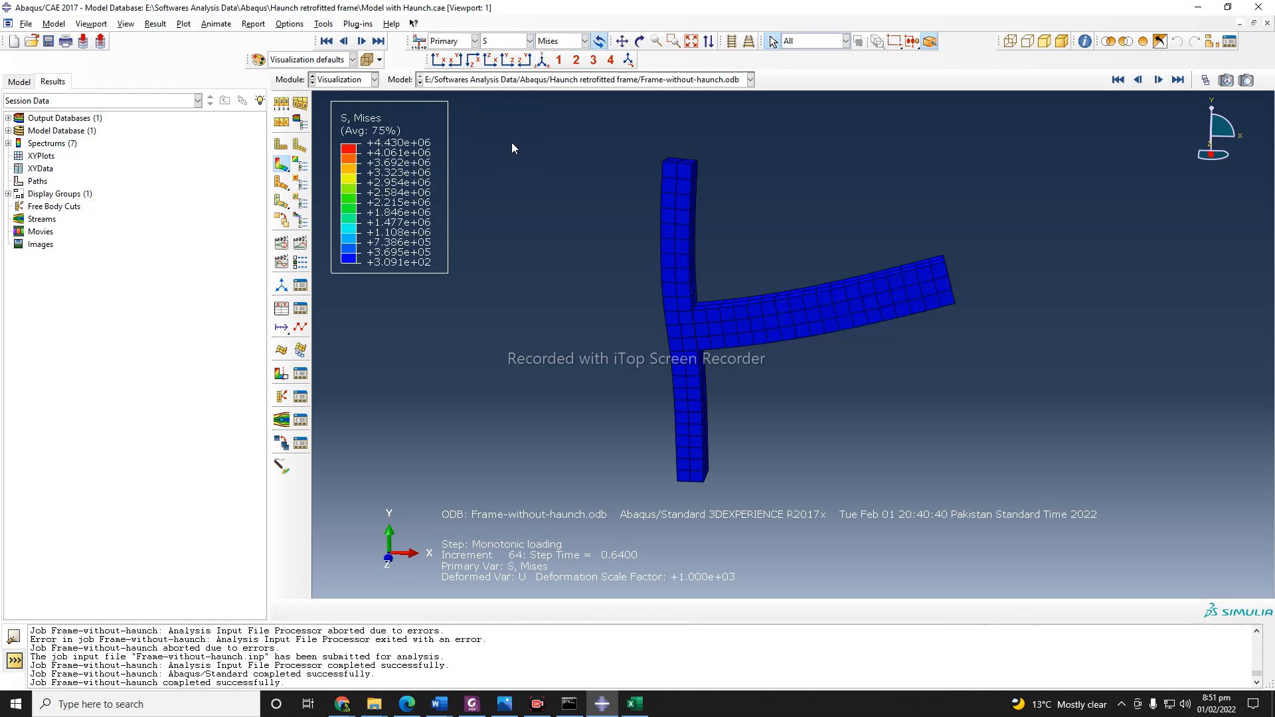
pyautogui.click(563, 41)
pyautogui.click(553, 186)
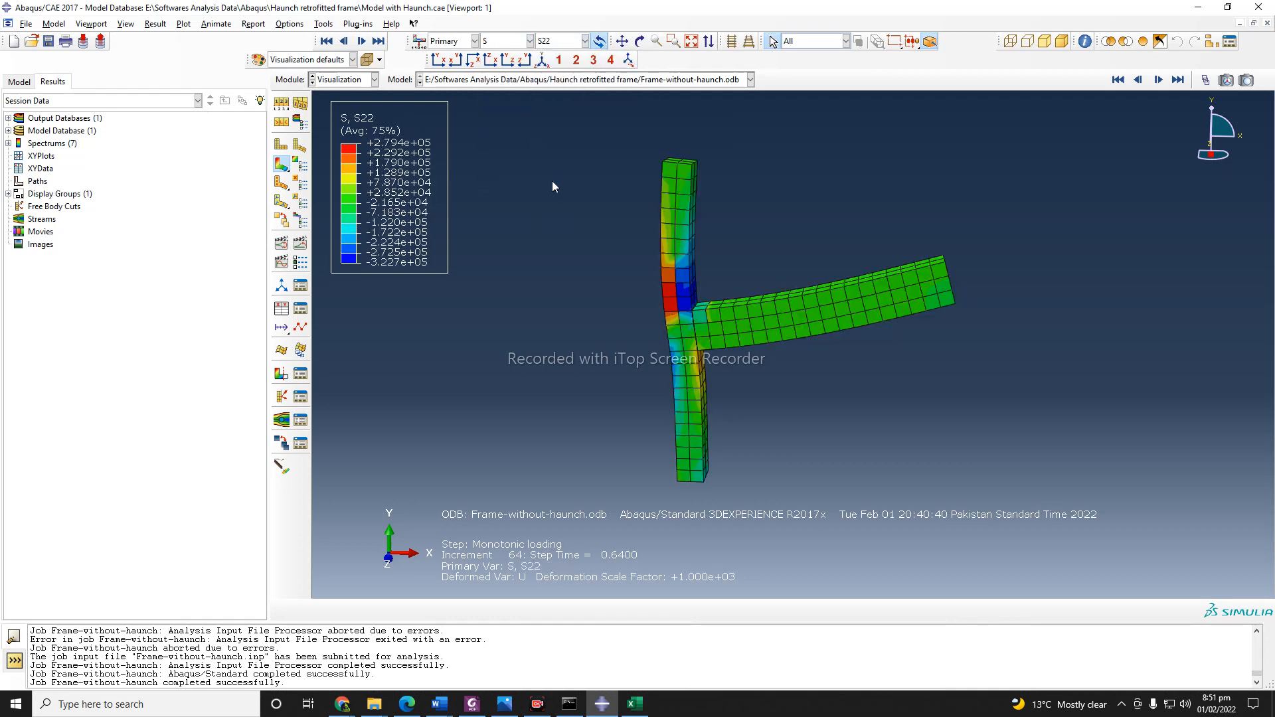
pyautogui.click(639, 41)
pyautogui.moveTo(724, 352); pyautogui.dragTo(693, 352)
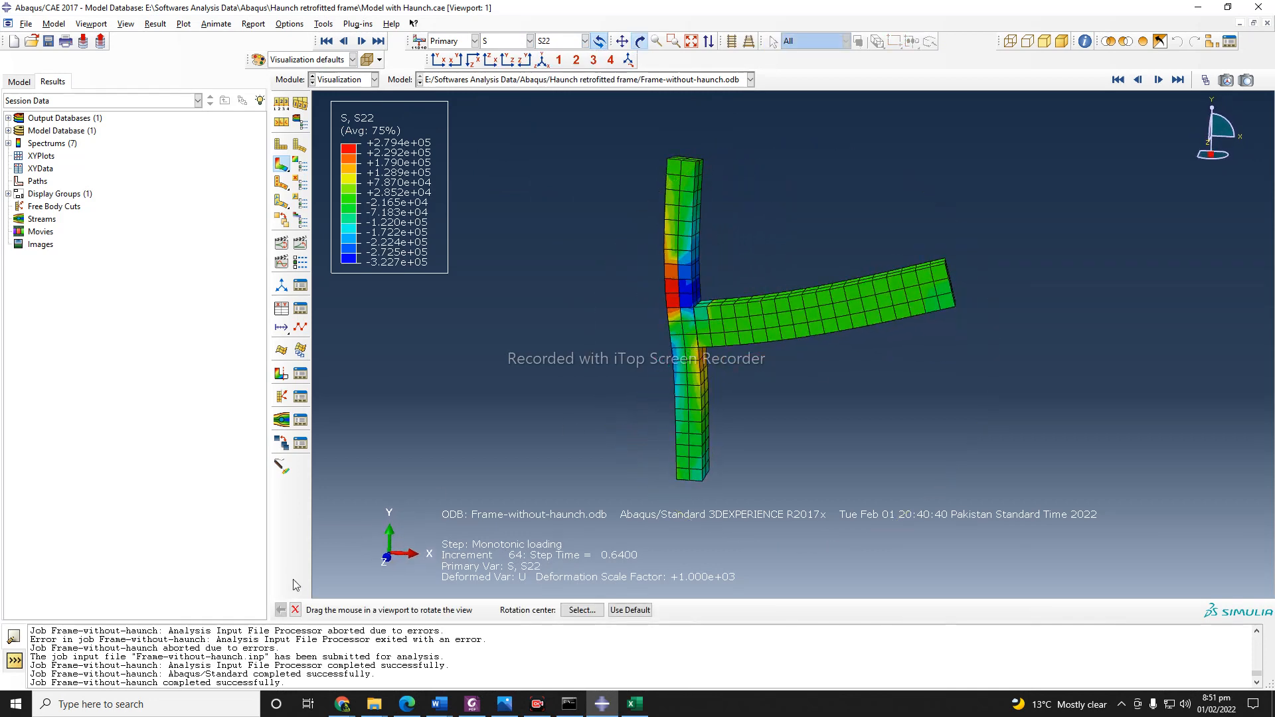
pyautogui.click(295, 610)
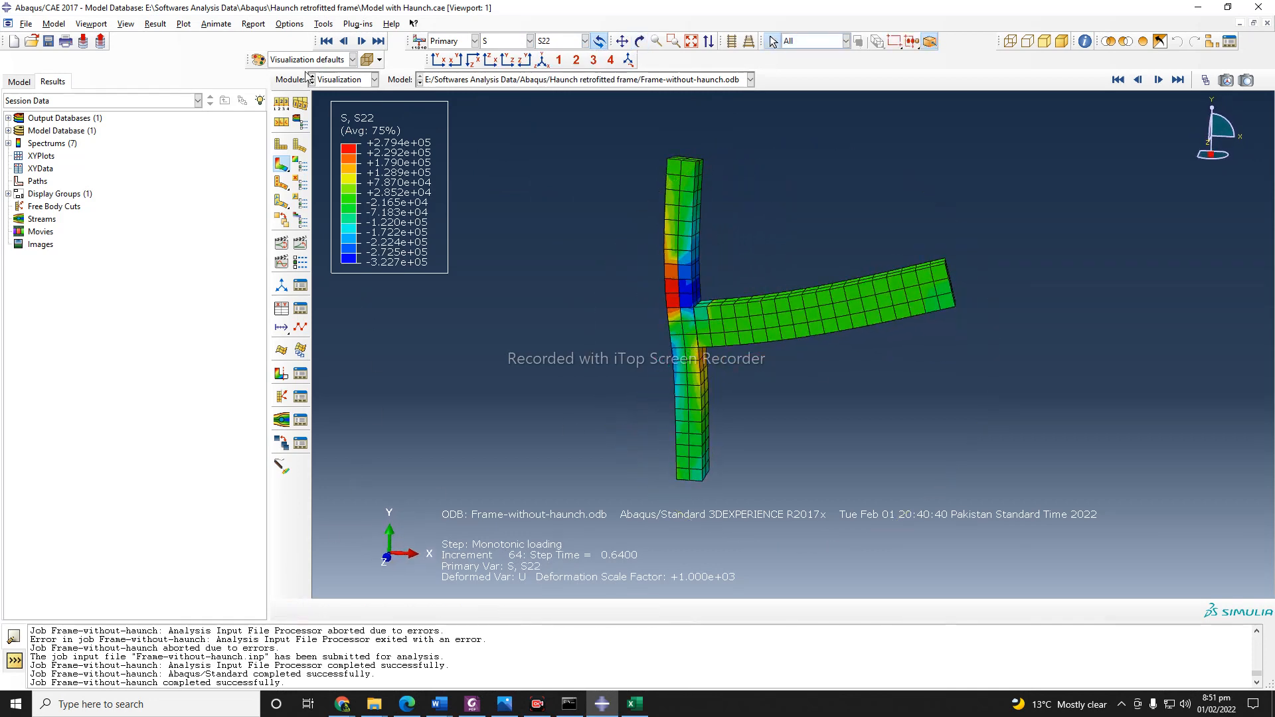
# Show only the feature edges on the S22 contour plot through the common plot options.
pyautogui.click(290, 24)
pyautogui.click(302, 39)
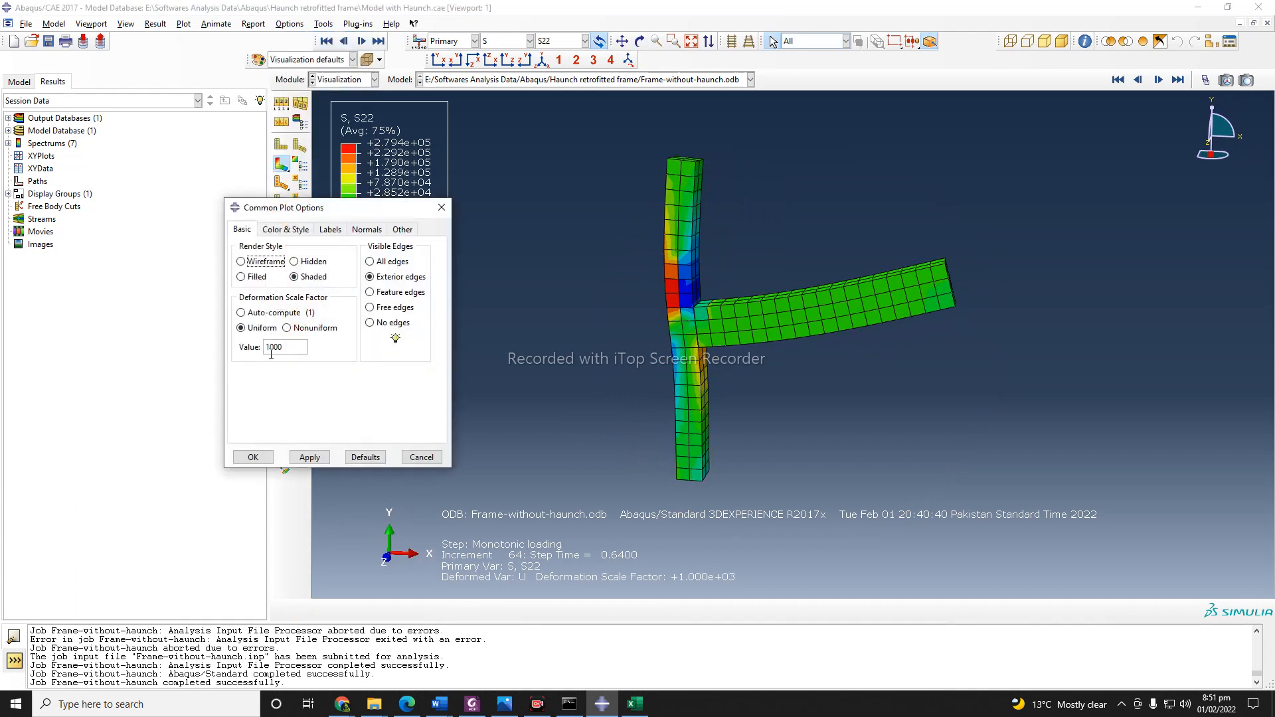
pyautogui.moveTo(347, 215); pyautogui.dragTo(307, 175)
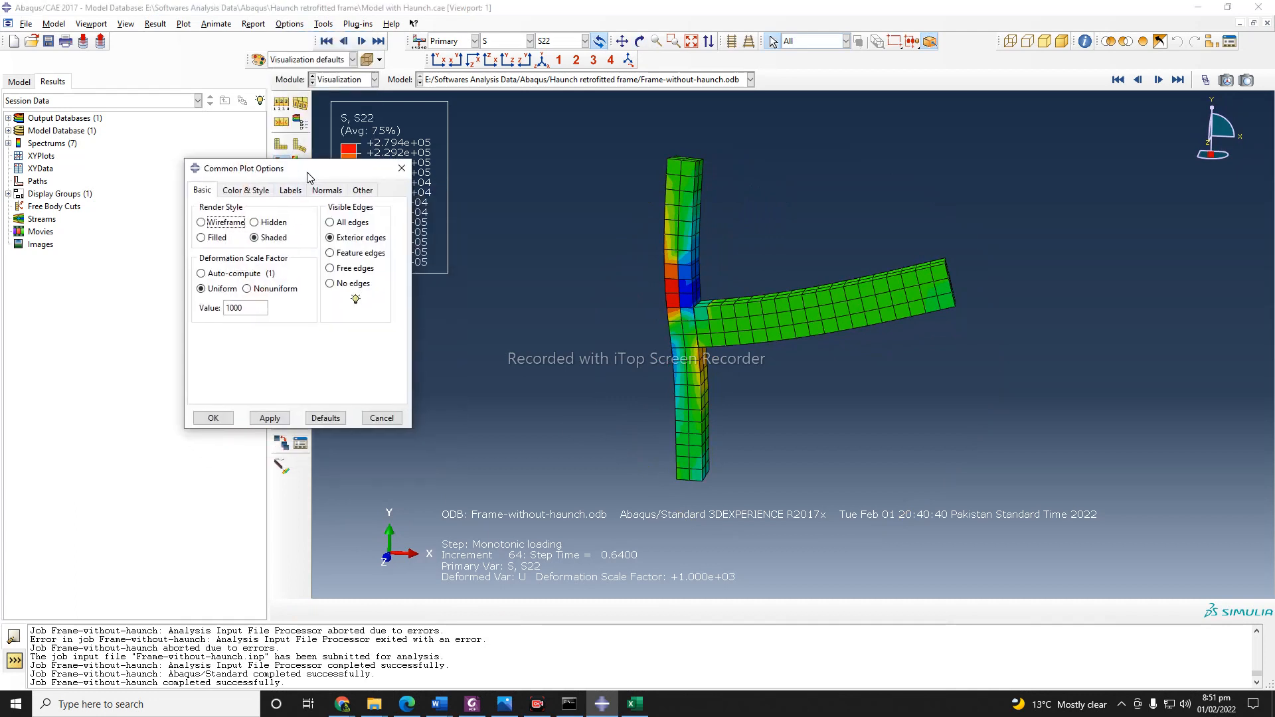
pyautogui.click(345, 253)
pyautogui.click(270, 418)
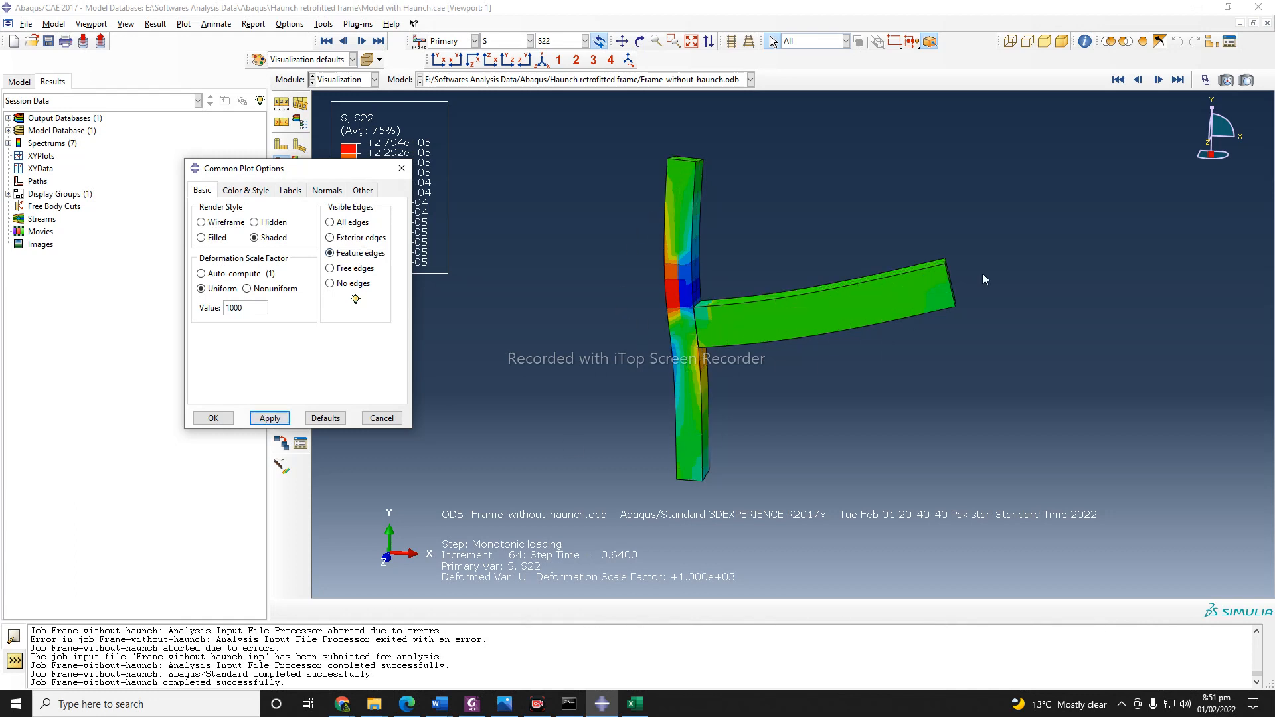
# Try the free edges and no edges display on the frame, ending on free edges.
pyautogui.click(345, 268)
pyautogui.click(270, 417)
pyautogui.click(352, 284)
pyautogui.click(270, 418)
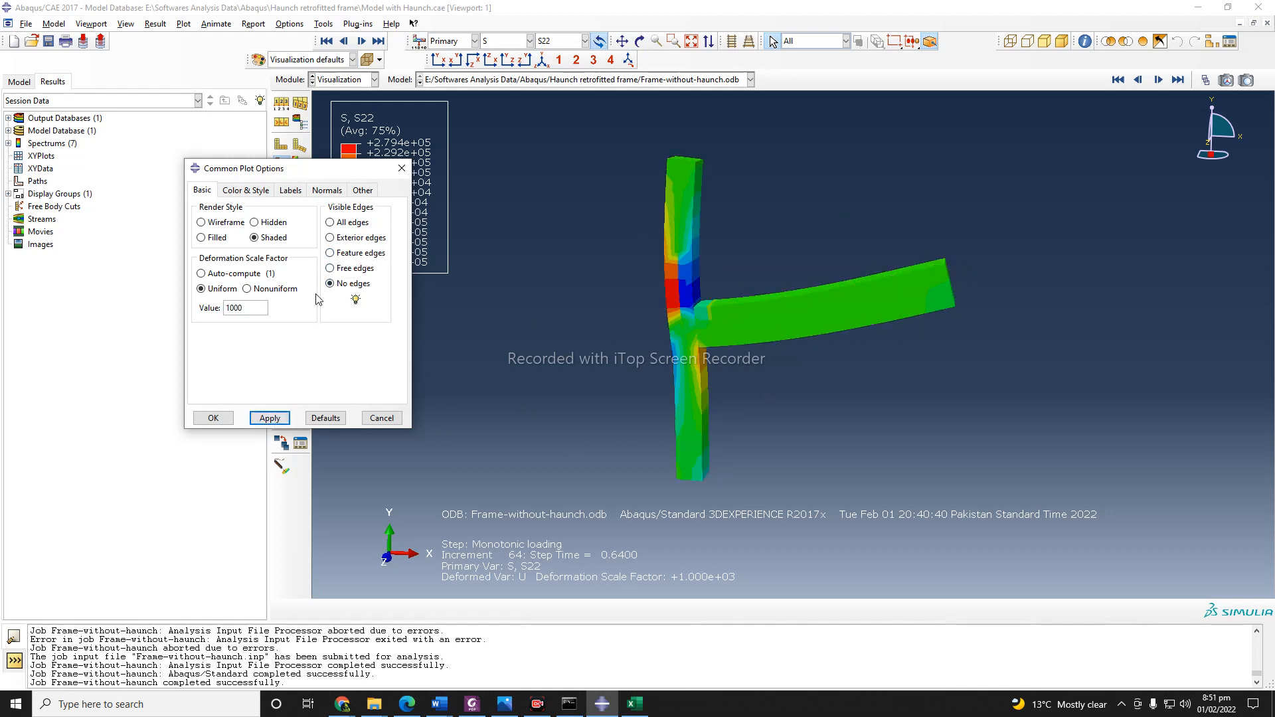
pyautogui.click(342, 269)
pyautogui.click(270, 418)
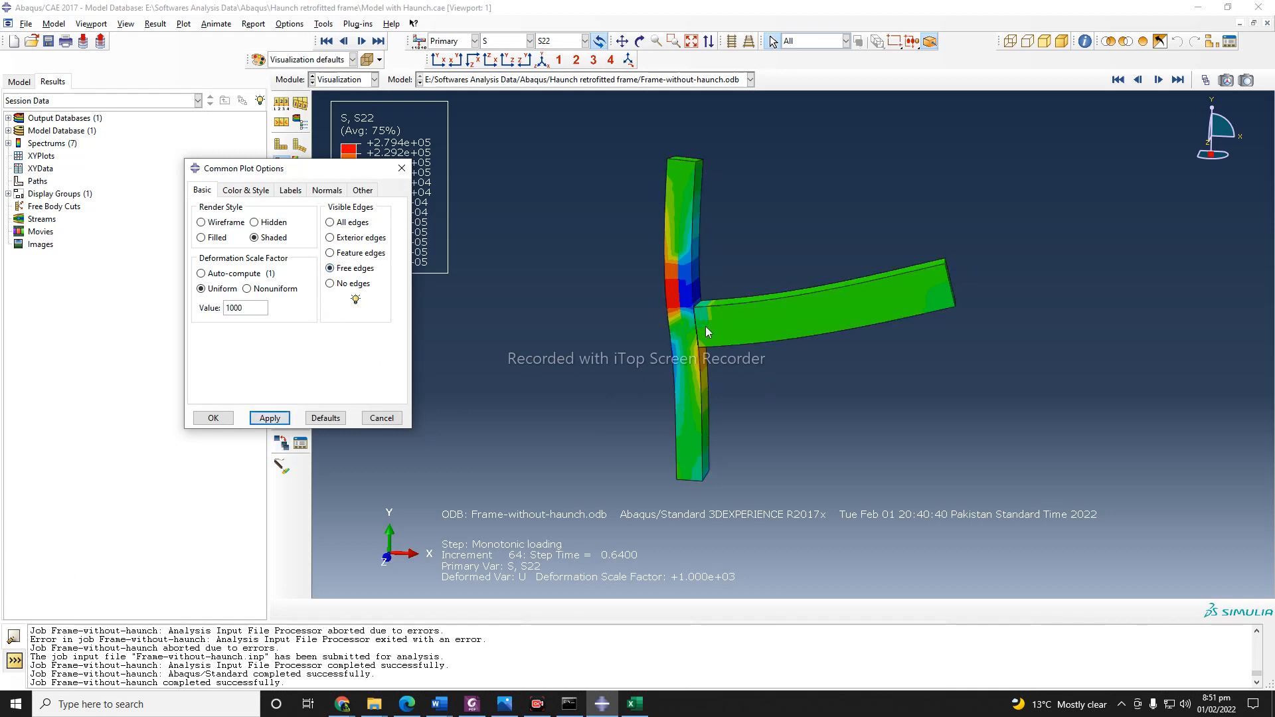
# Show all edges on the frame, and return the visible edges to exterior edges.
pyautogui.click(343, 223)
pyautogui.click(269, 417)
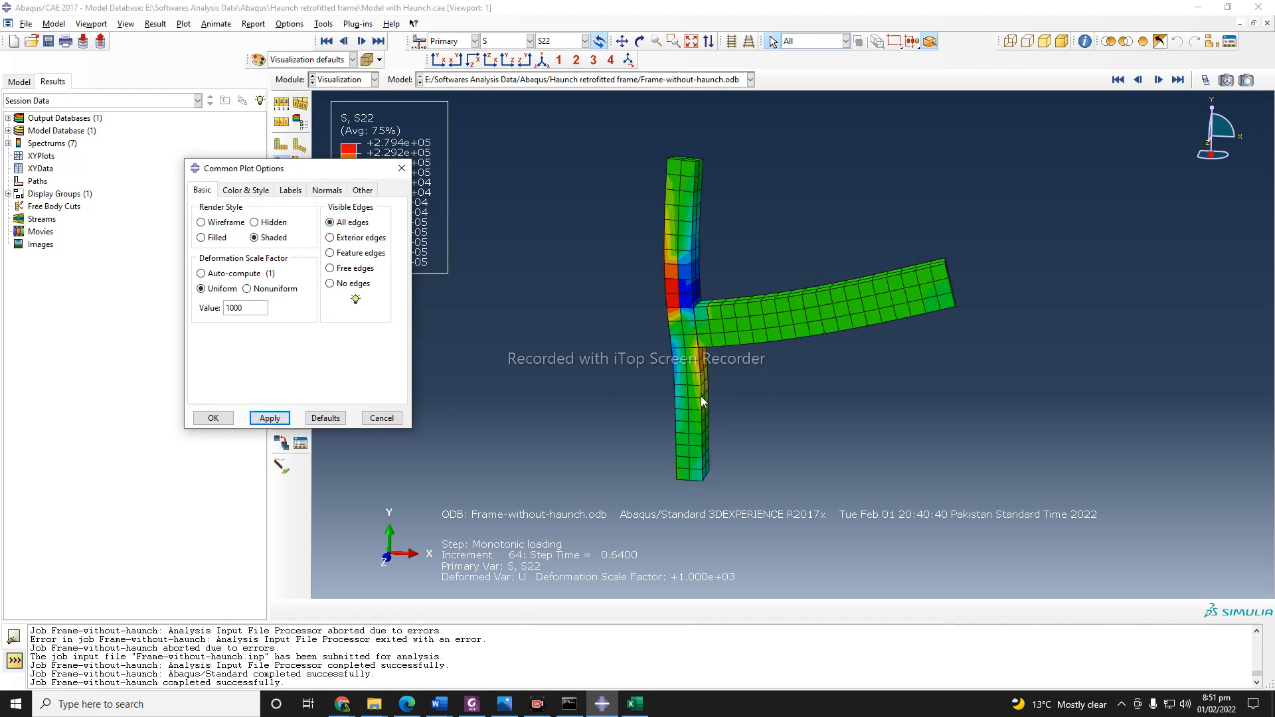
pyautogui.click(330, 238)
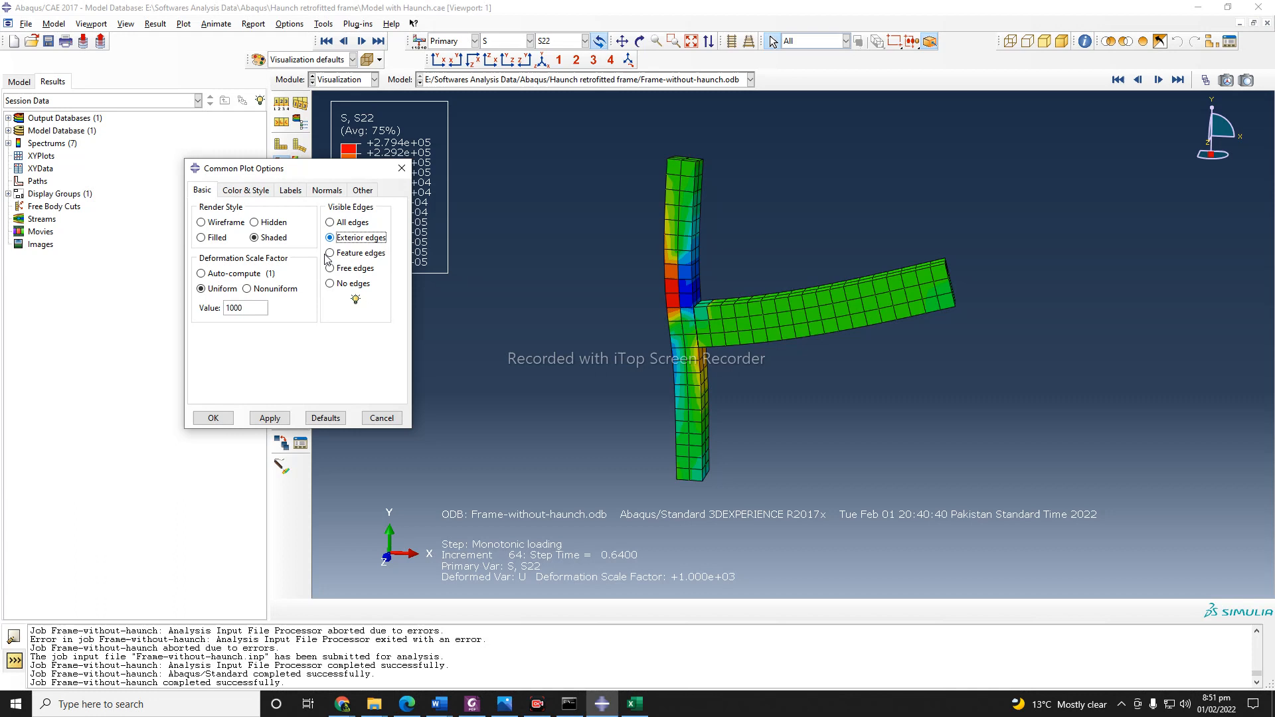
pyautogui.click(268, 420)
# Look through the color and style, label, normal and other settings of the common plot options and accept them.
pyautogui.moveTo(306, 176); pyautogui.dragTo(251, 185)
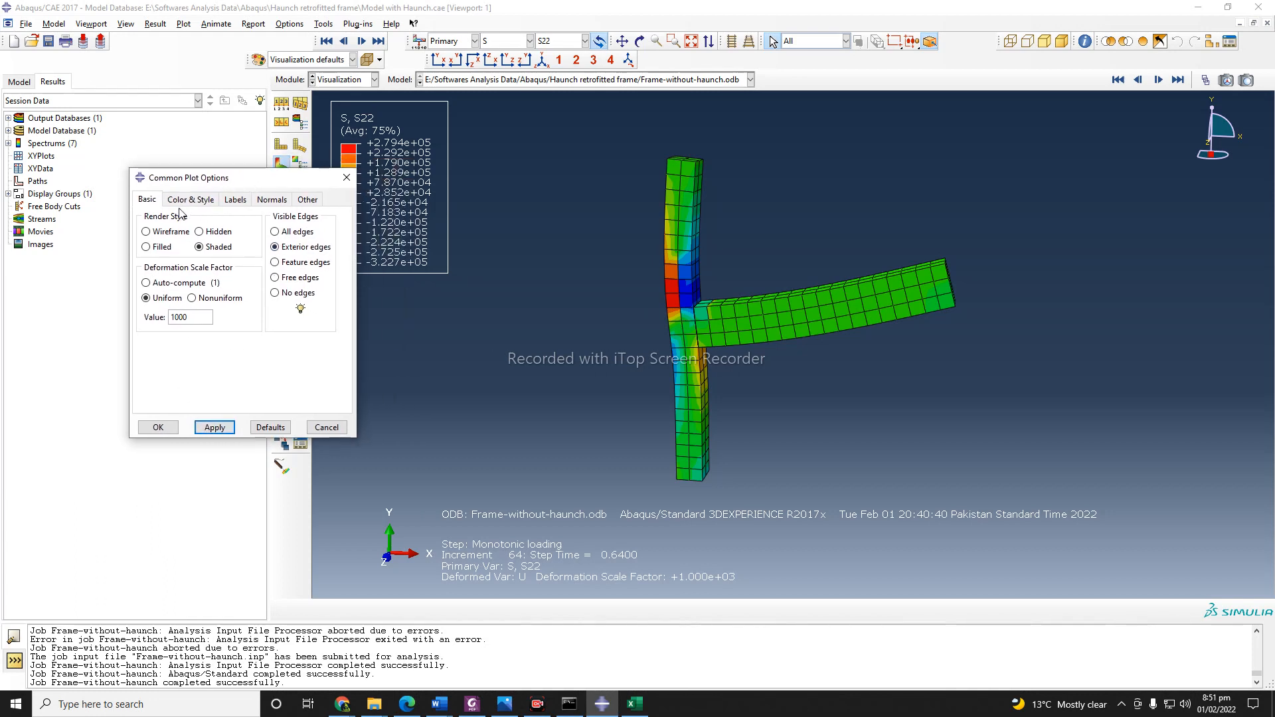
pyautogui.click(186, 201)
pyautogui.click(241, 202)
pyautogui.click(279, 200)
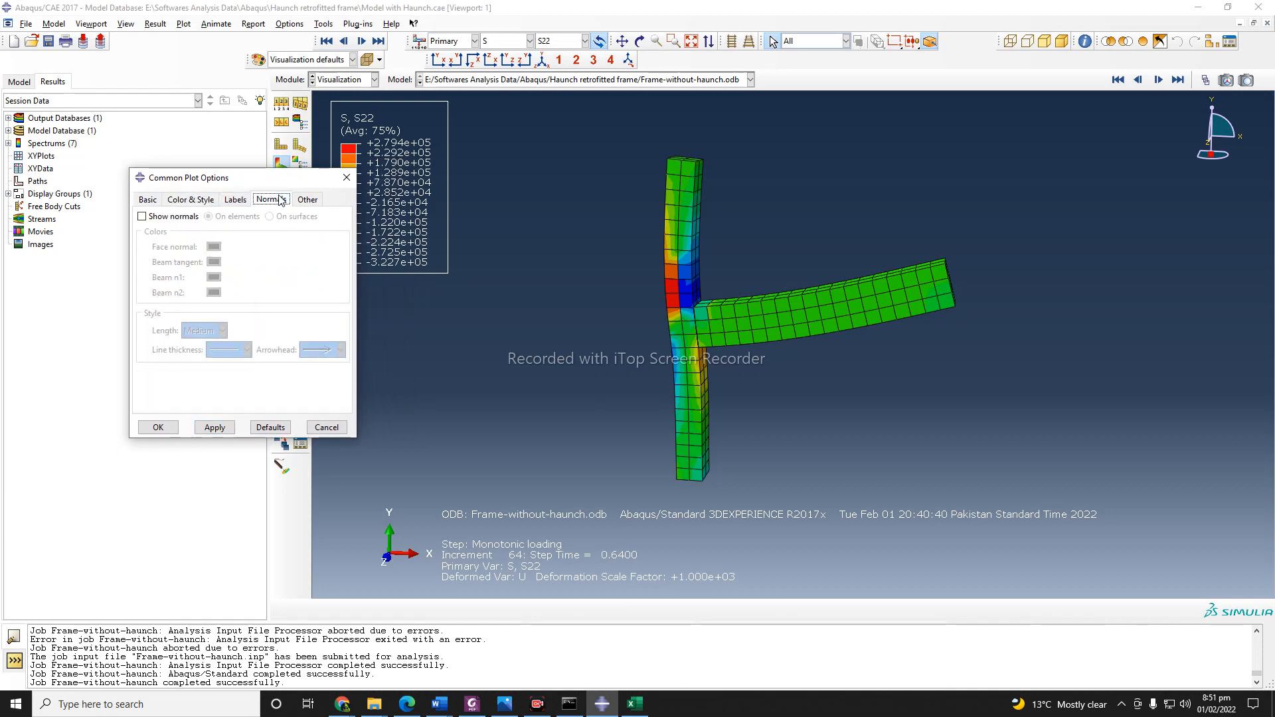
pyautogui.click(305, 200)
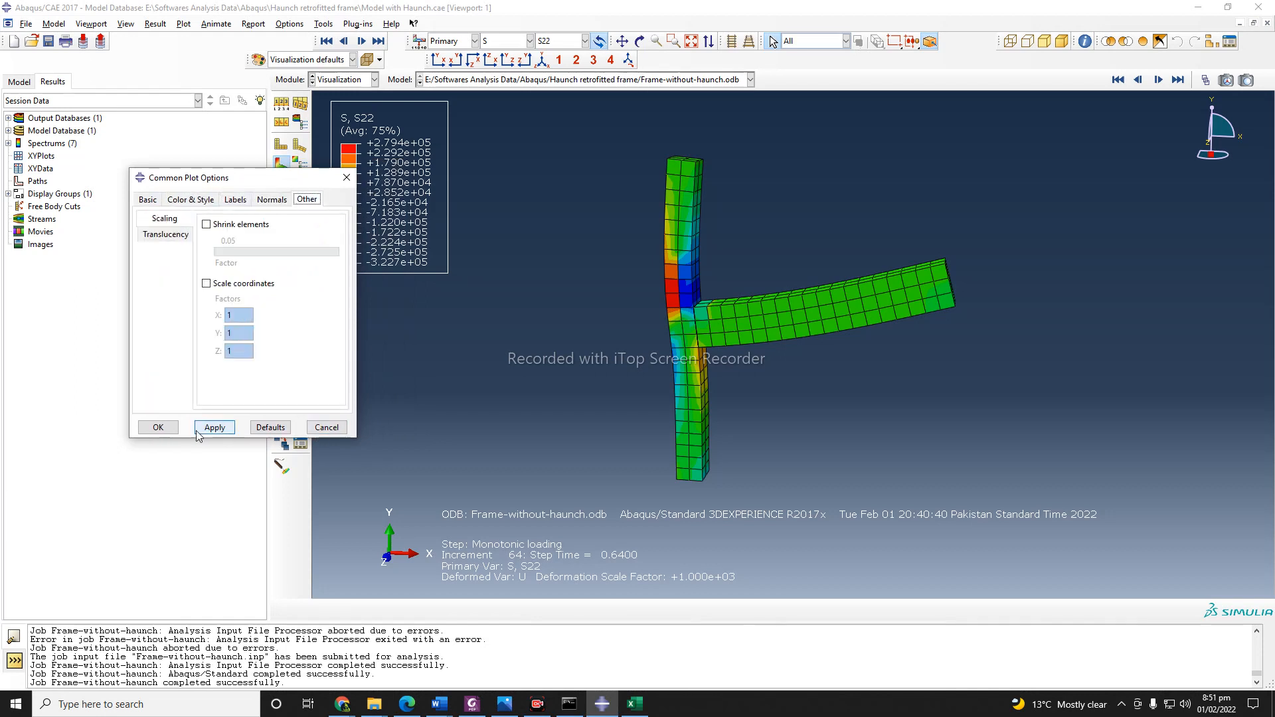
pyautogui.click(158, 427)
pyautogui.click(130, 26)
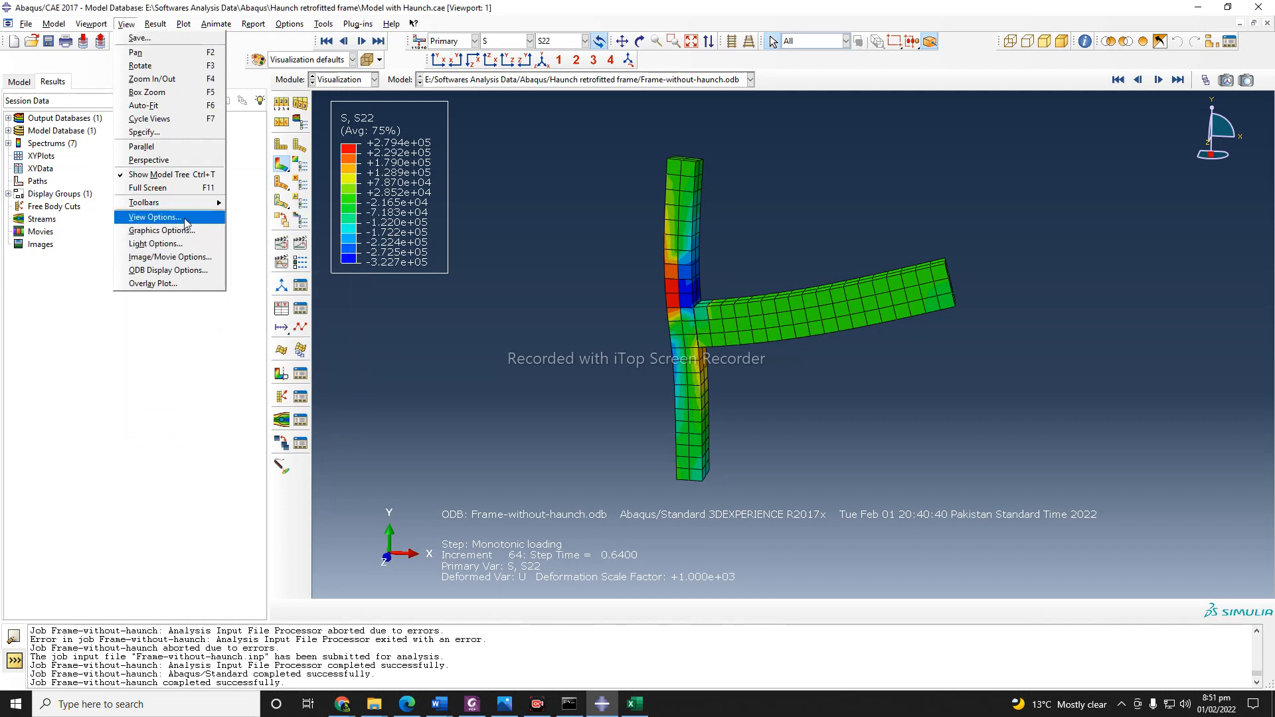
pyautogui.moveTo(87, 24)
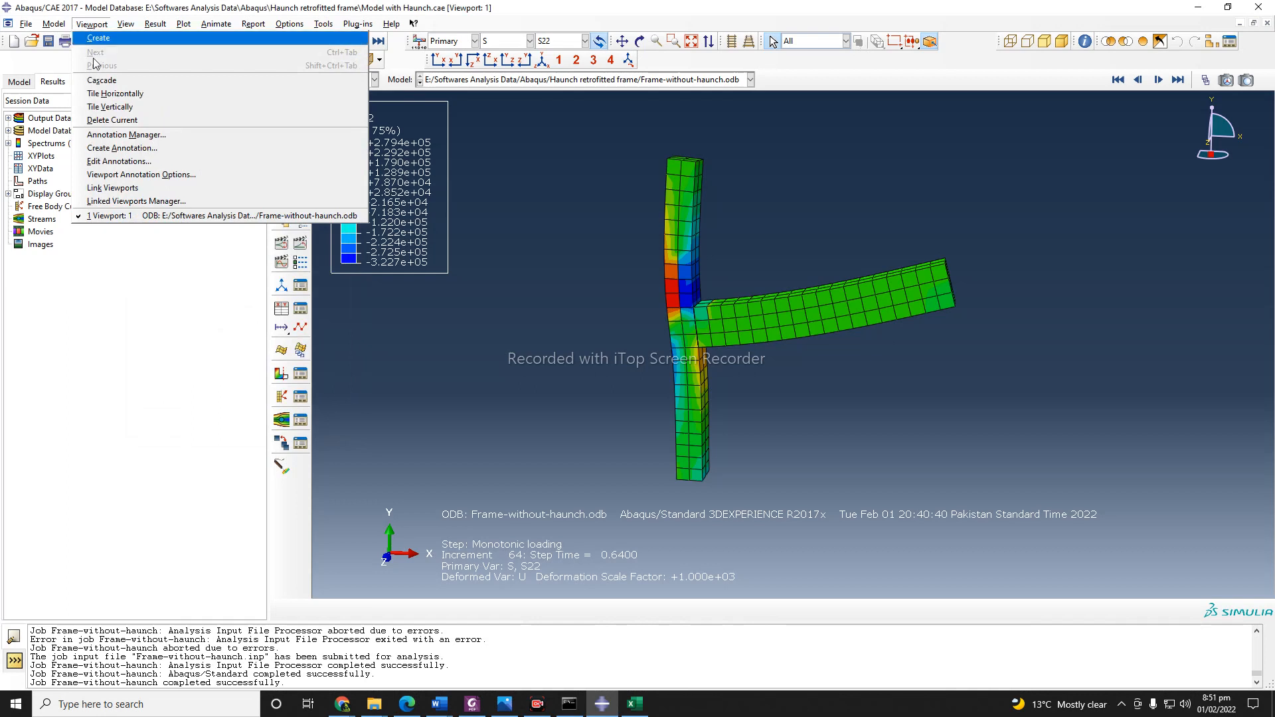
pyautogui.click(150, 136)
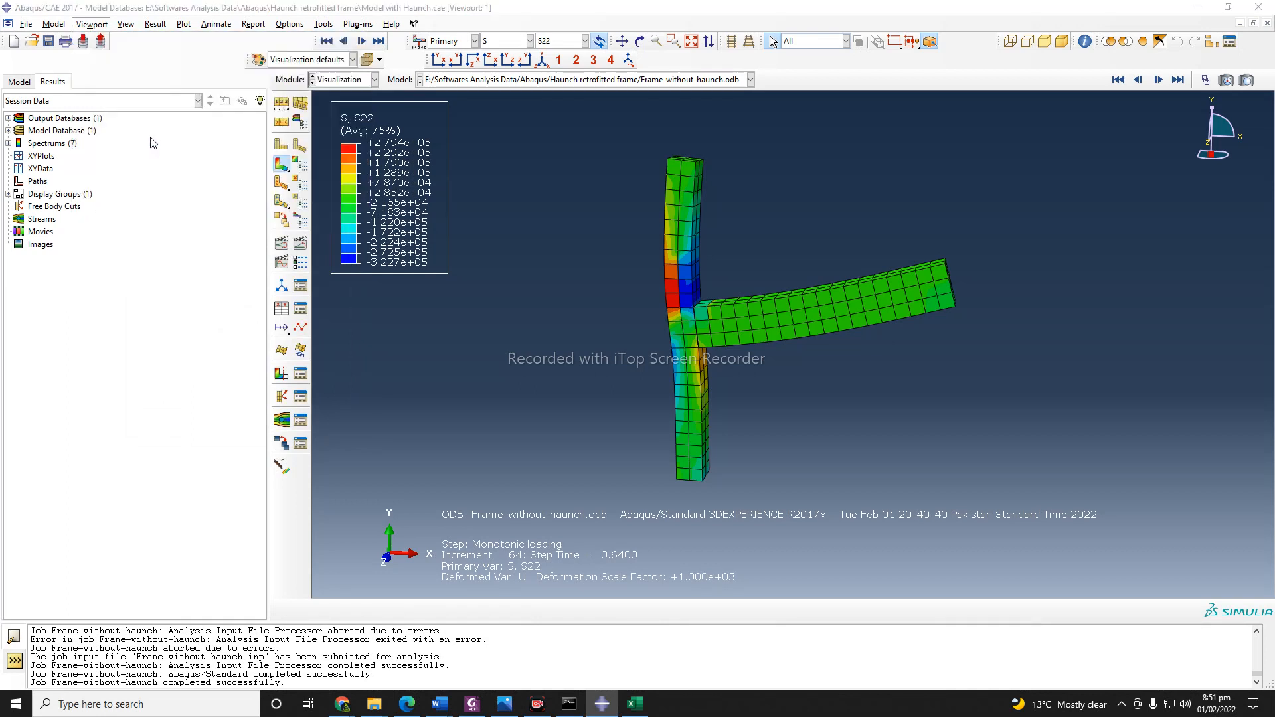
pyautogui.click(246, 295)
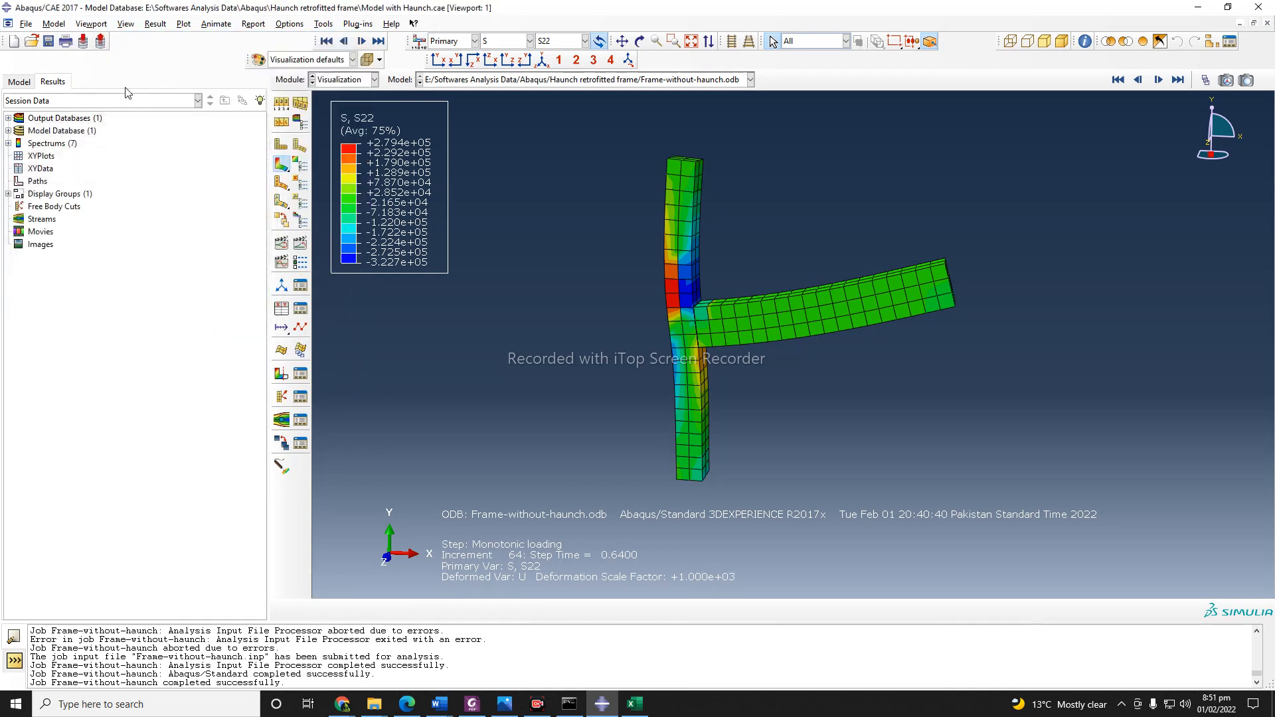
pyautogui.click(91, 24)
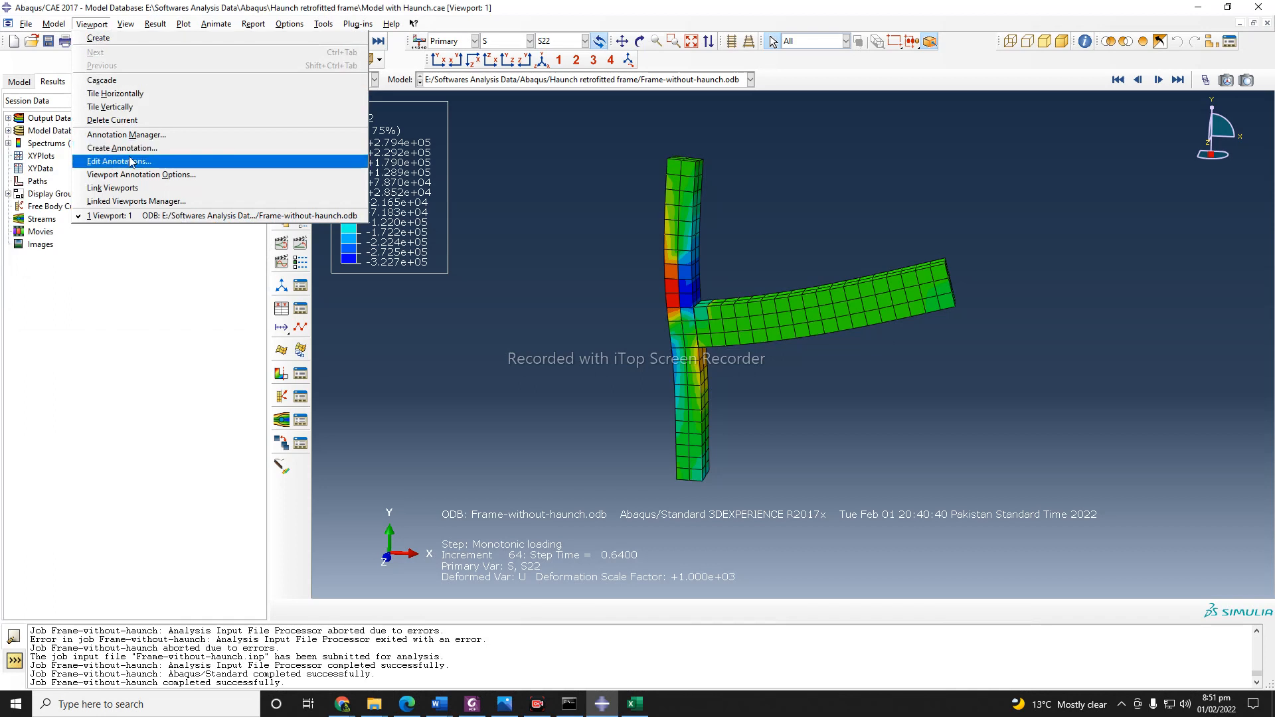
pyautogui.click(131, 161)
pyautogui.click(636, 387)
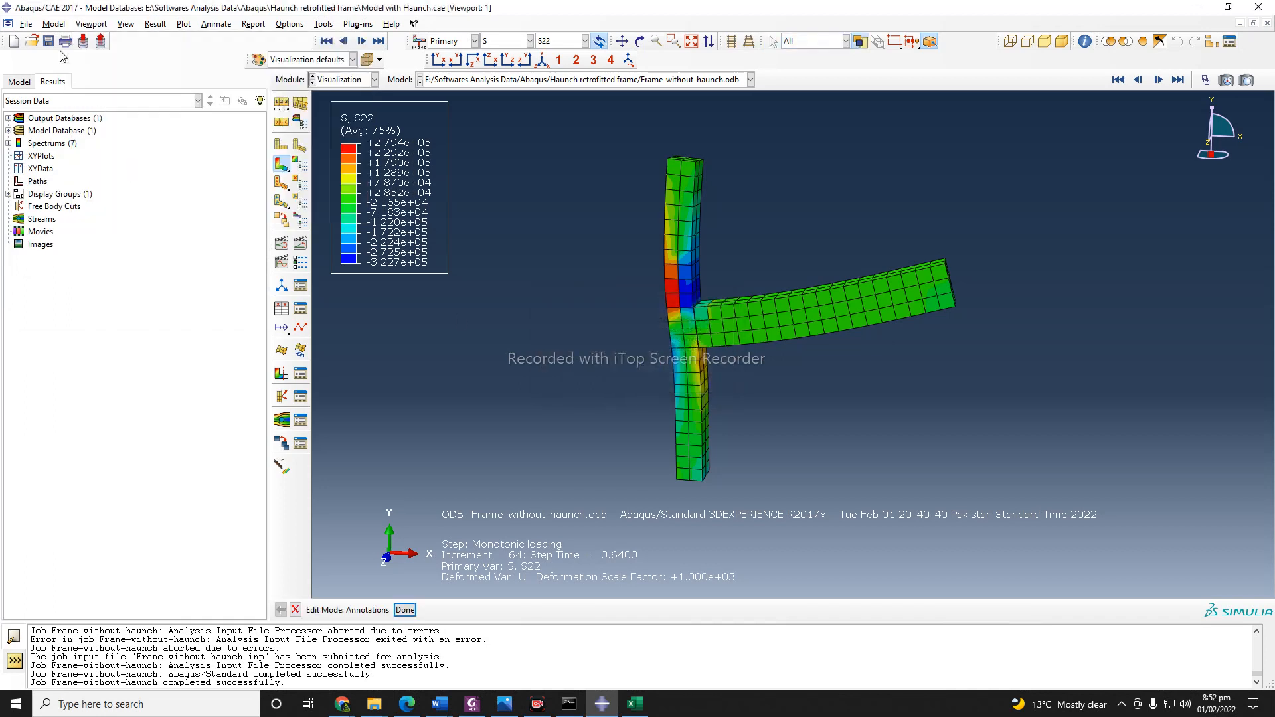
# Try switching off the legend and title block in the viewport annotation options, and switch both back on.
pyautogui.click(94, 25)
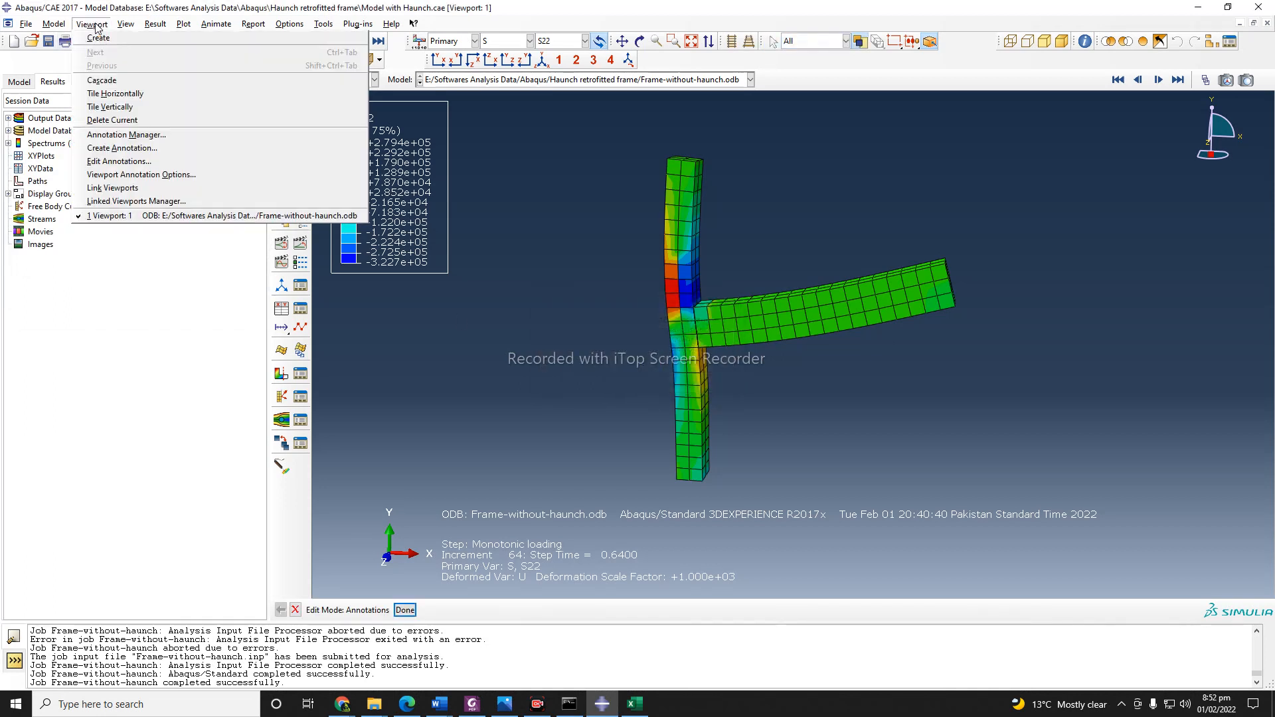
pyautogui.click(167, 175)
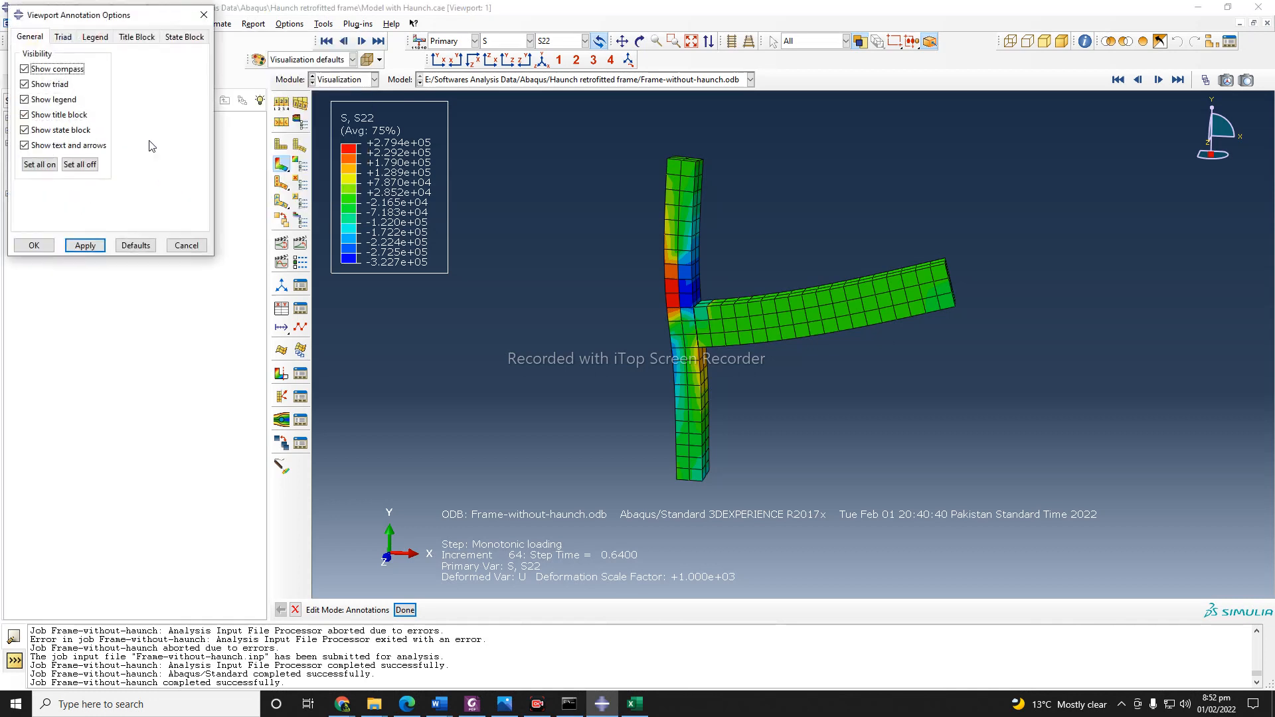
pyautogui.moveTo(151, 14); pyautogui.dragTo(192, 208)
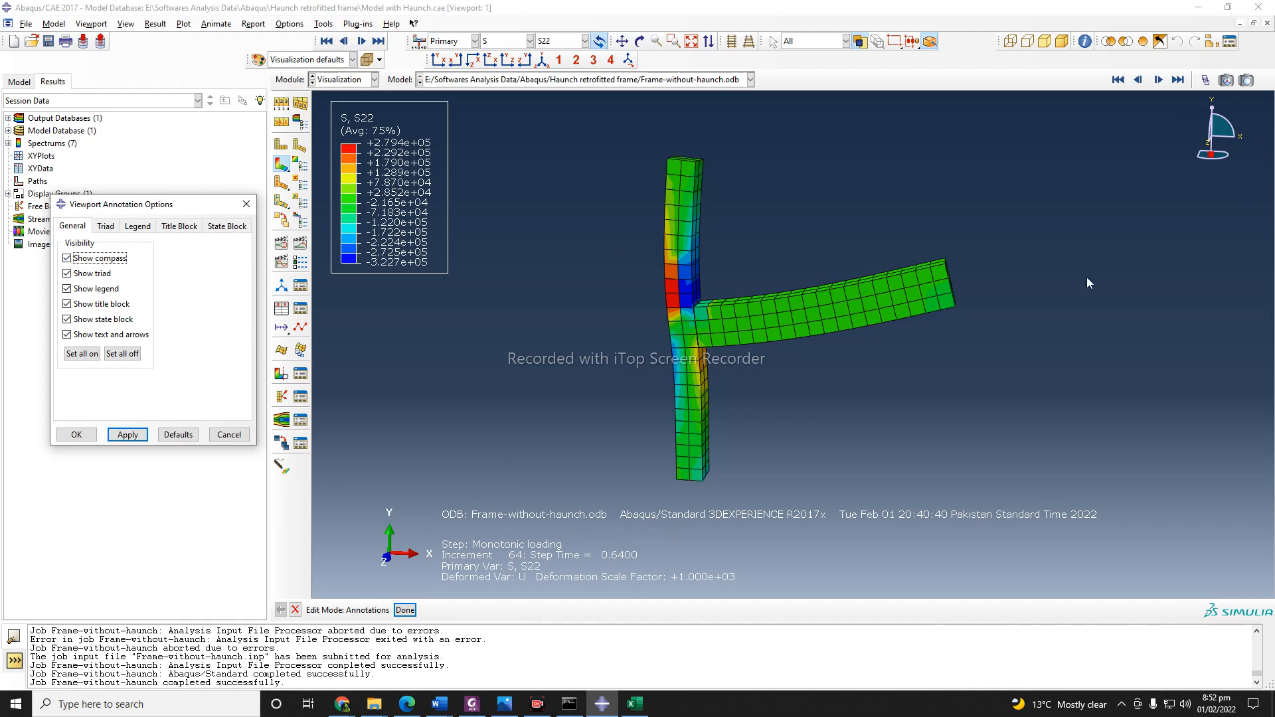
pyautogui.scroll(-2, 894, 386)
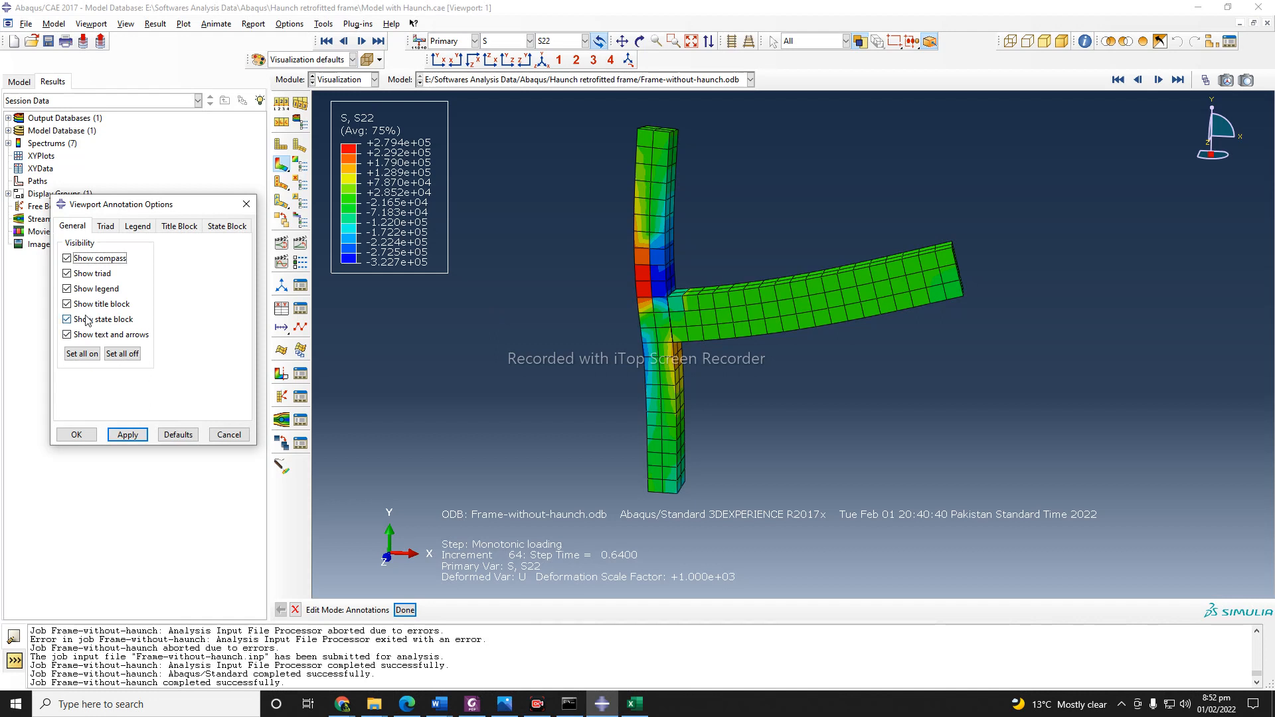
pyautogui.click(67, 289)
pyautogui.click(123, 435)
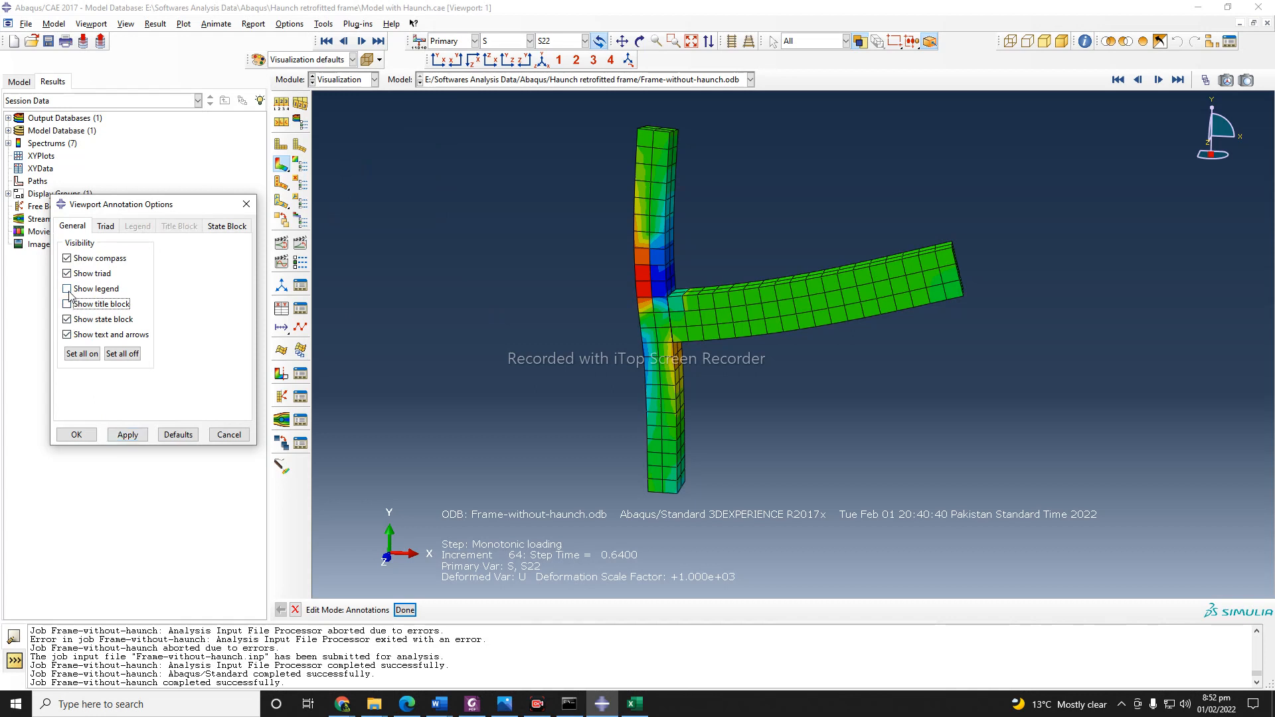
pyautogui.click(67, 289)
pyautogui.click(124, 435)
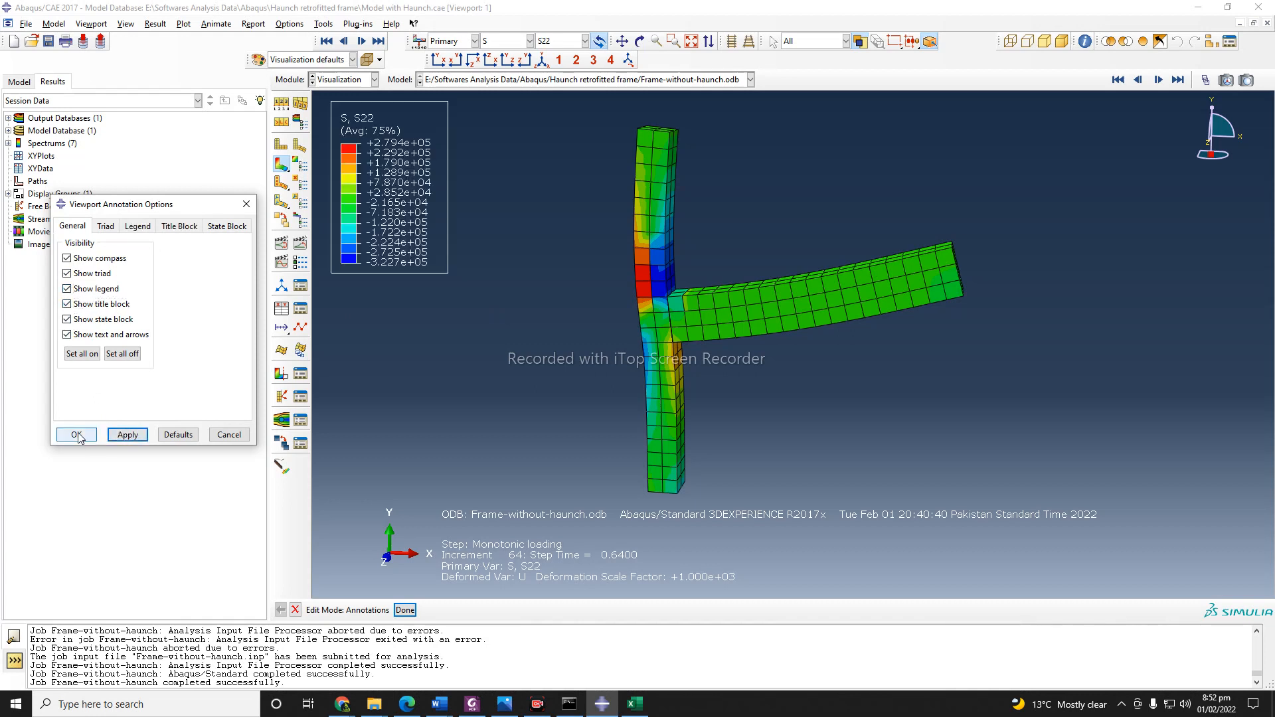
# Look through the triad and legend settings of the viewport annotations and accept them.
pyautogui.click(114, 226)
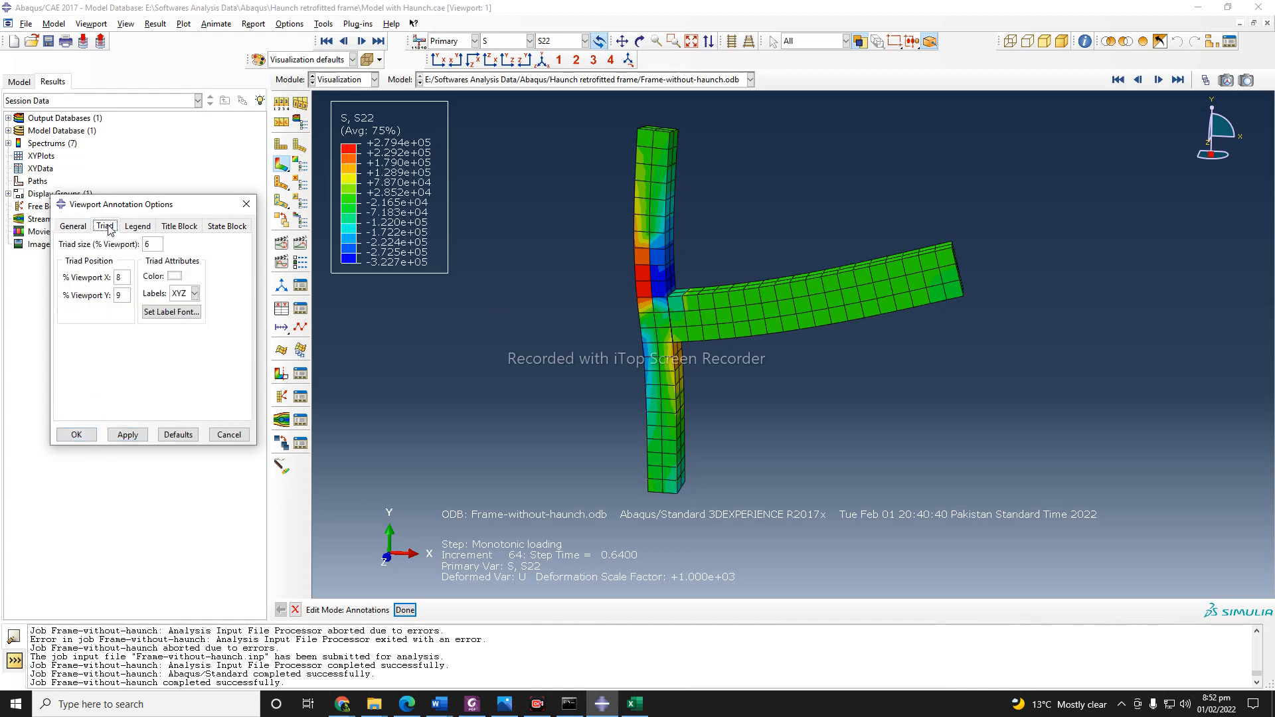
pyautogui.click(136, 226)
pyautogui.click(94, 434)
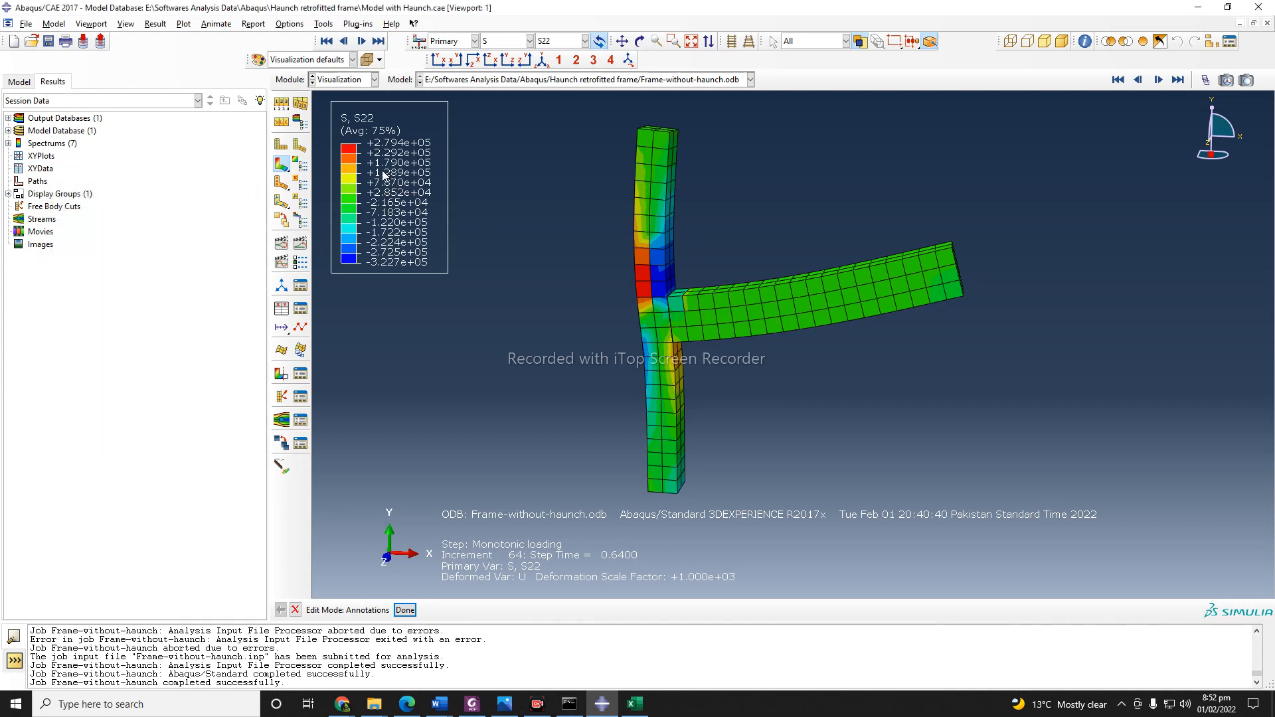
# Set up a print of only the current viewport with a file as the destination.
pyautogui.click(65, 42)
pyautogui.moveTo(206, 104); pyautogui.dragTo(448, 176)
pyautogui.click(433, 203)
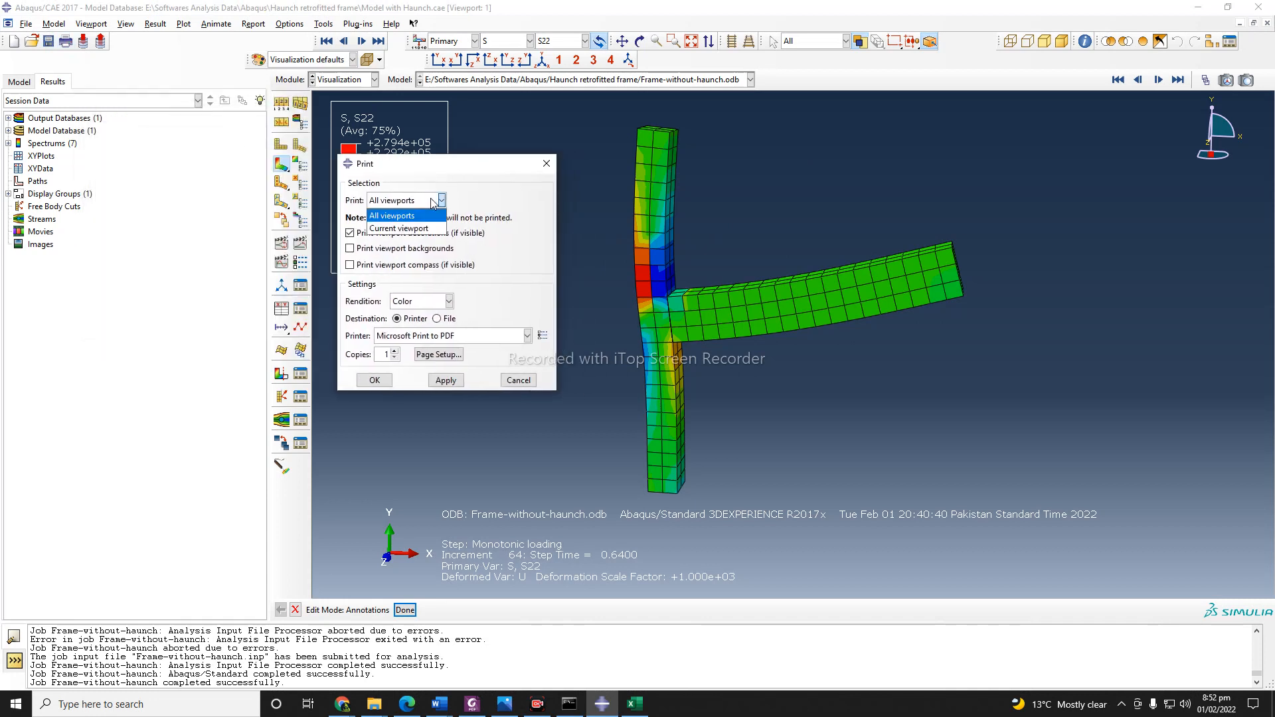
pyautogui.click(407, 229)
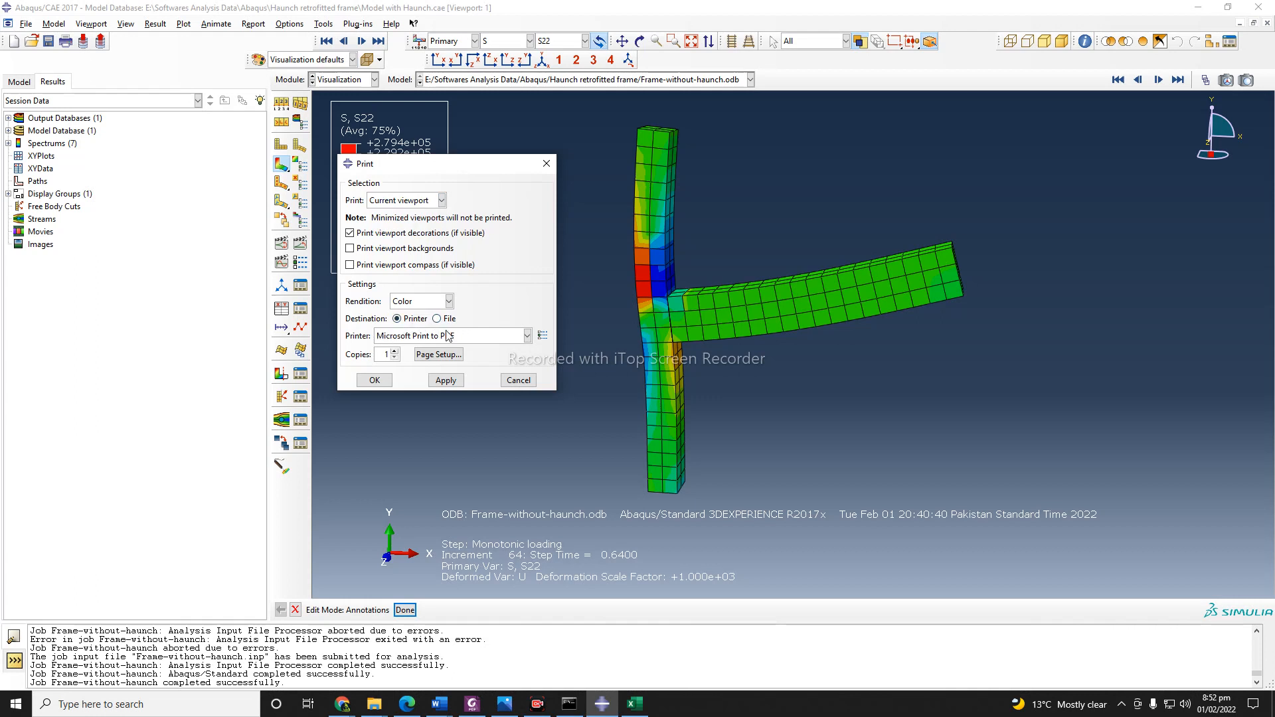
pyautogui.click(468, 336)
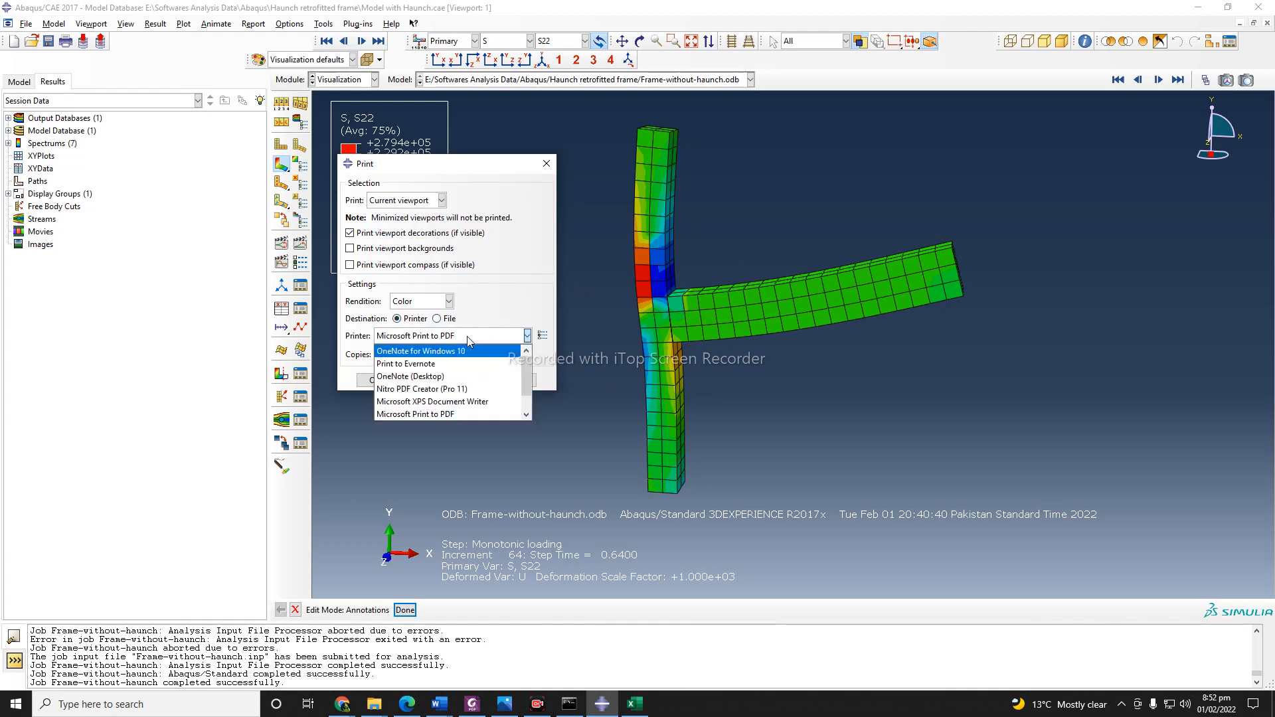
pyautogui.click(468, 339)
pyautogui.click(436, 319)
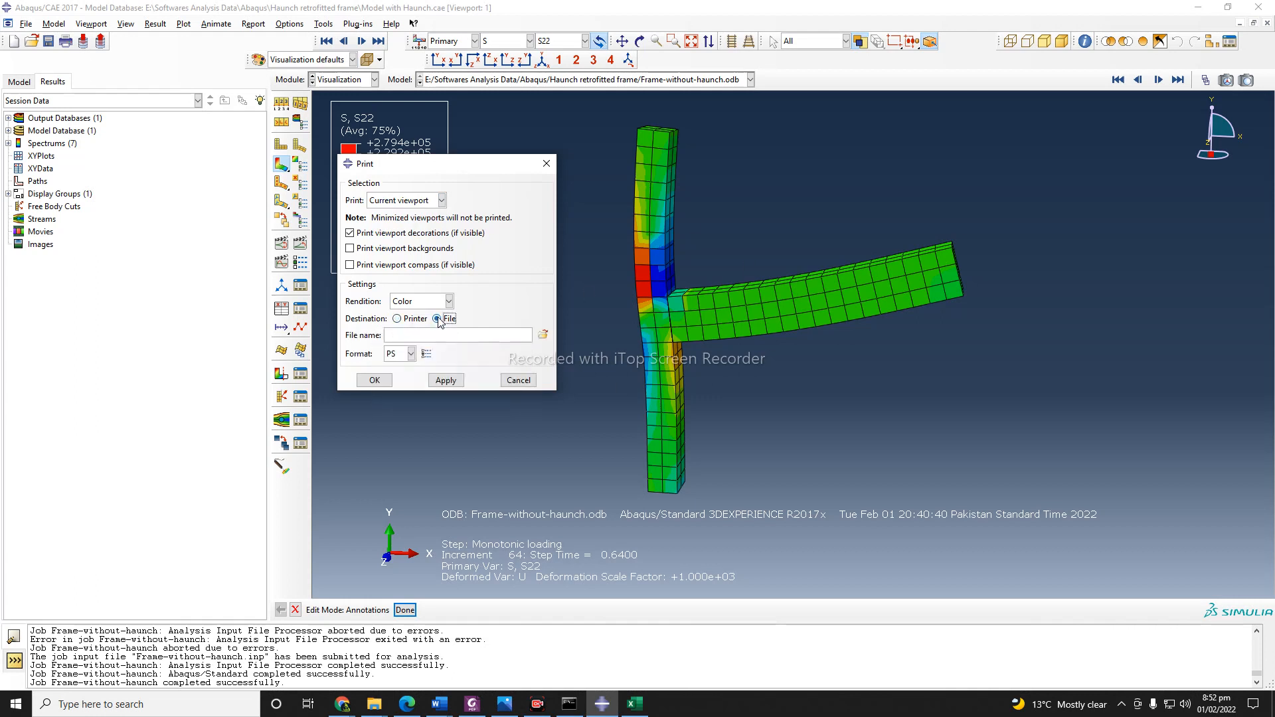
# Print the current viewport to a PNG file named cvc, and close the print settings without overwriting it.
pyautogui.click(411, 354)
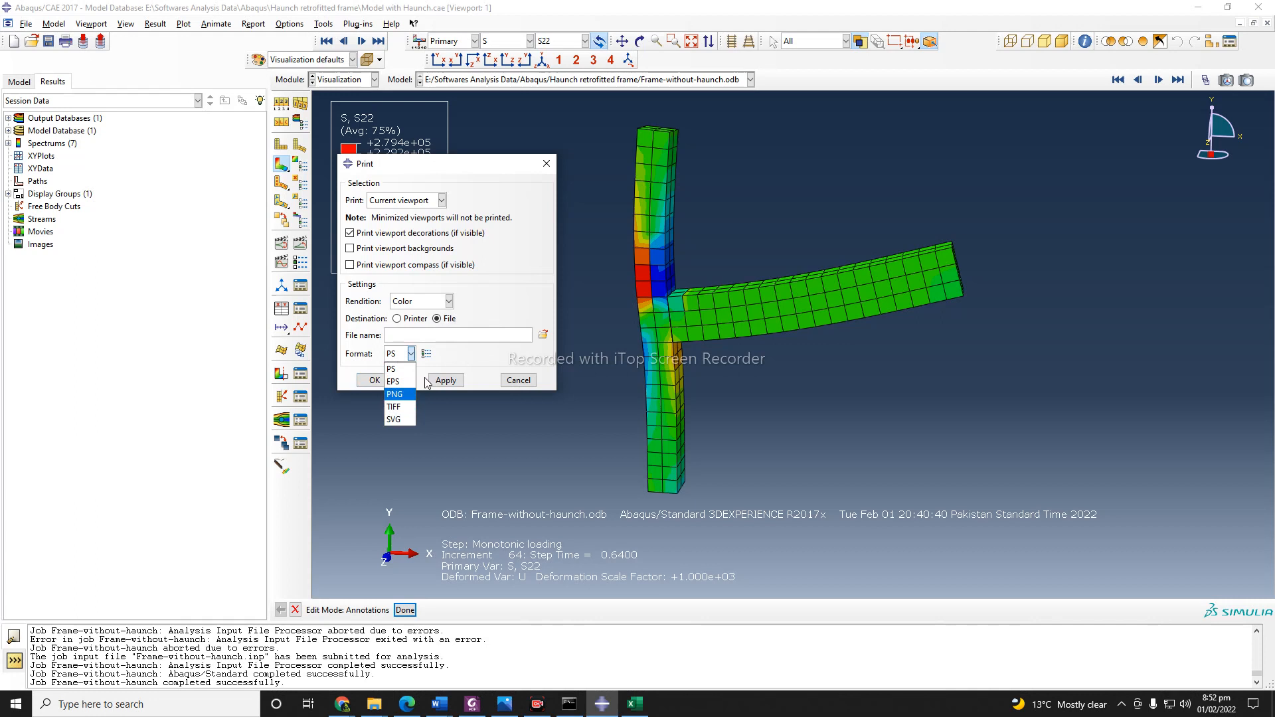
pyautogui.click(394, 394)
pyautogui.click(431, 336)
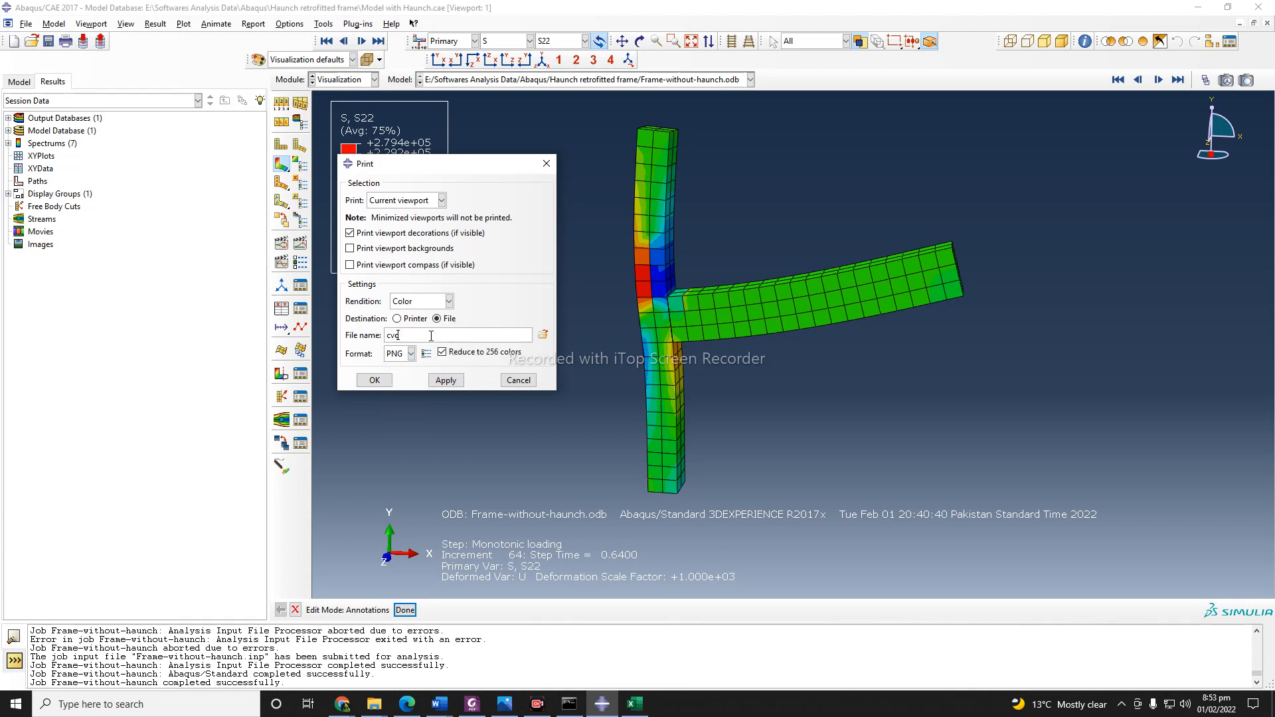
pyautogui.click(442, 351)
pyautogui.click(445, 381)
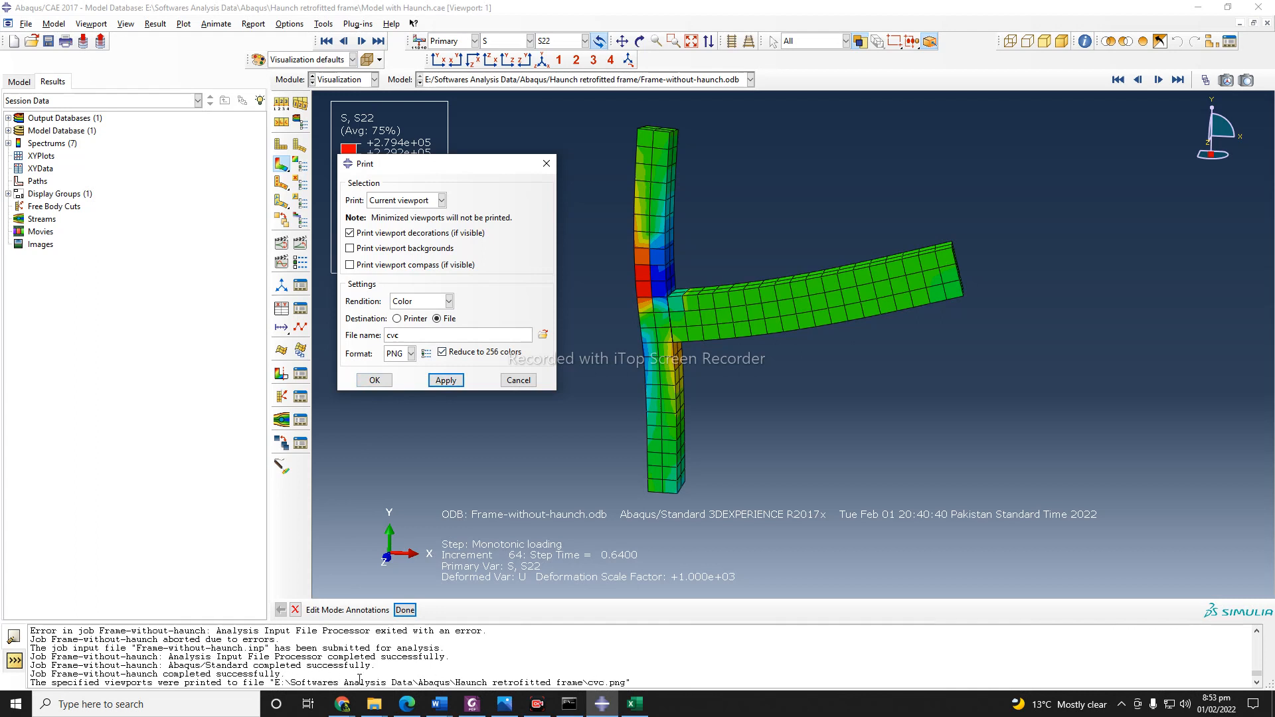
pyautogui.click(375, 380)
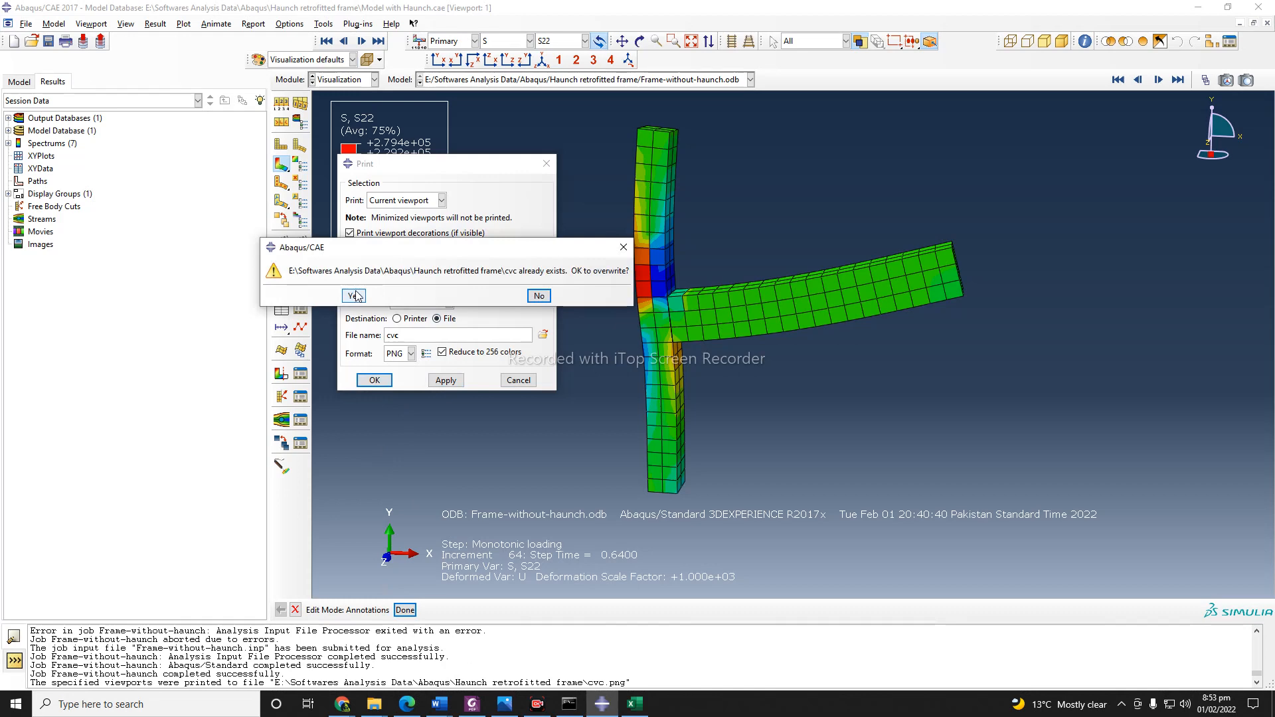
pyautogui.click(538, 295)
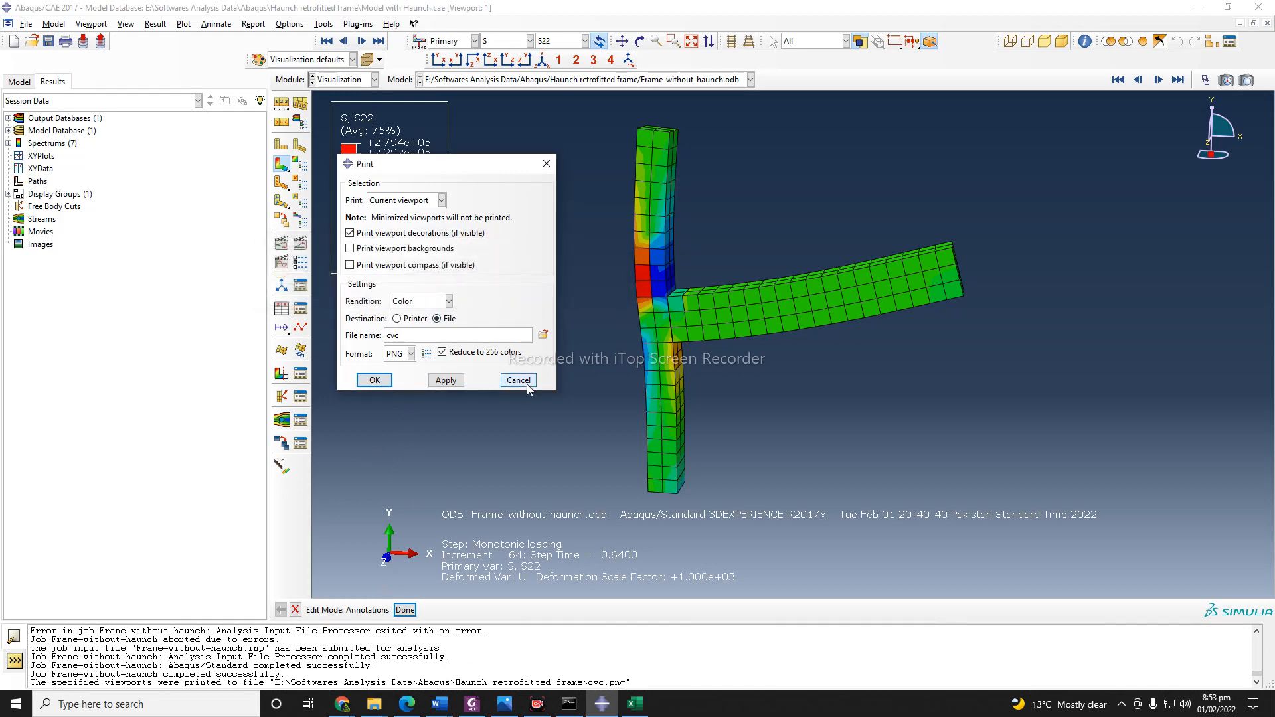
pyautogui.click(525, 384)
# Switch to File Explorer, view the printed cvc.png image from the Haunch retrofitted frame folder, and close it.
pyautogui.moveTo(376, 710)
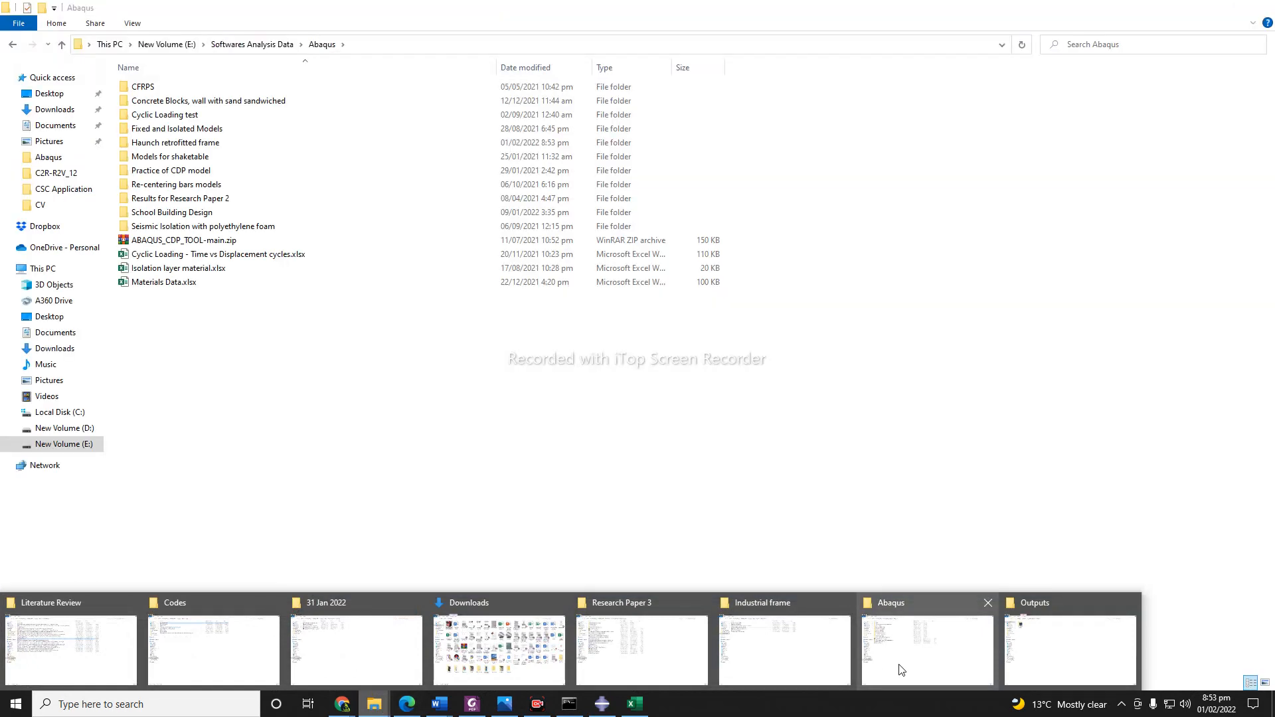
pyautogui.click(901, 668)
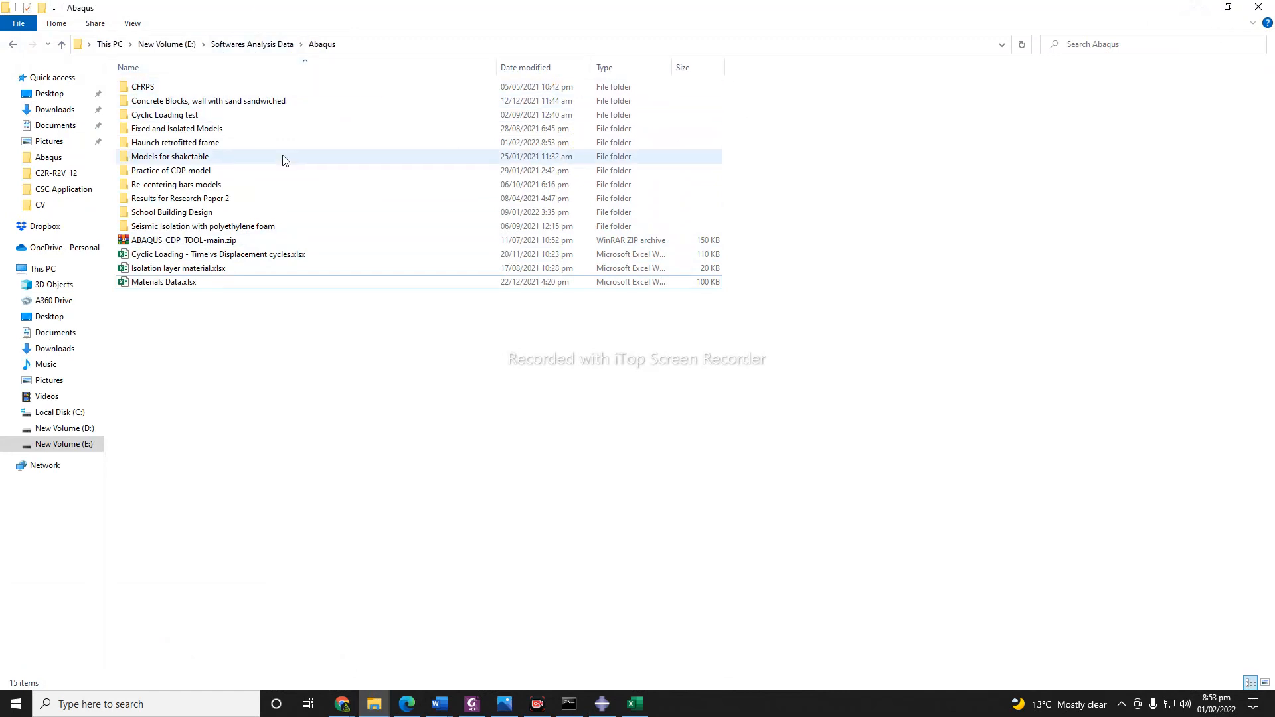
pyautogui.doubleClick(186, 143)
pyautogui.doubleClick(185, 90)
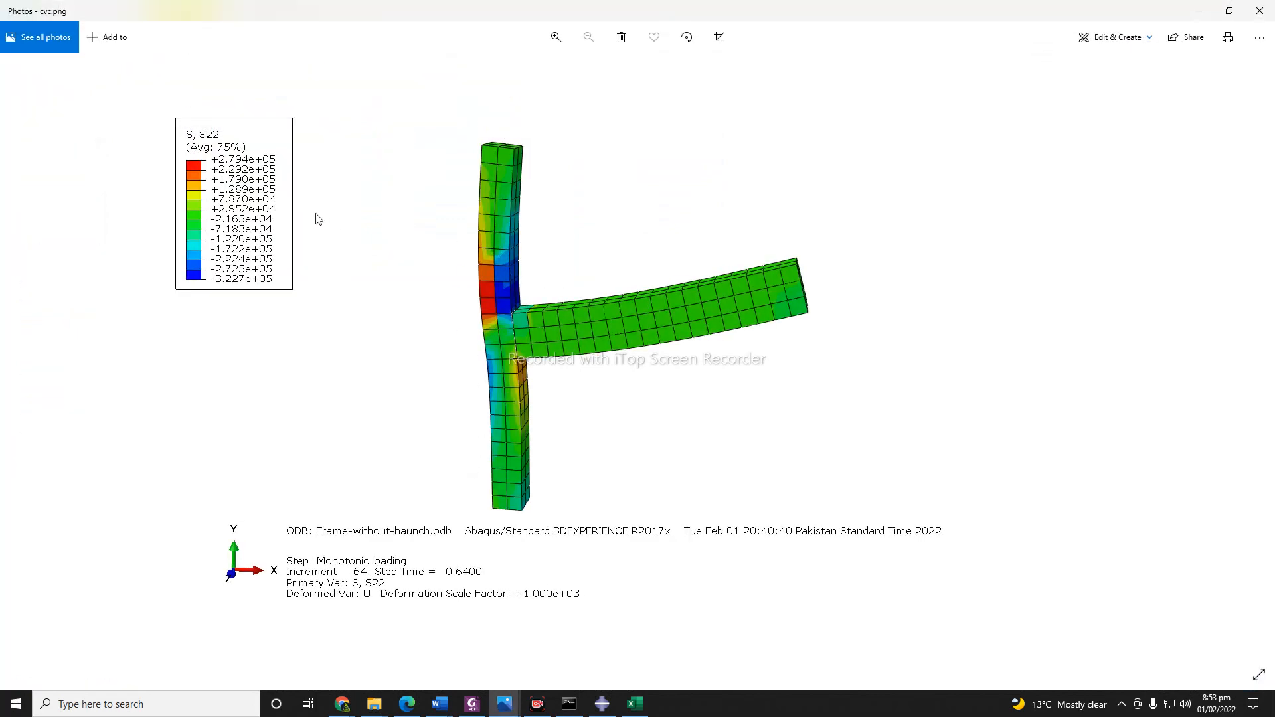
pyautogui.click(1260, 11)
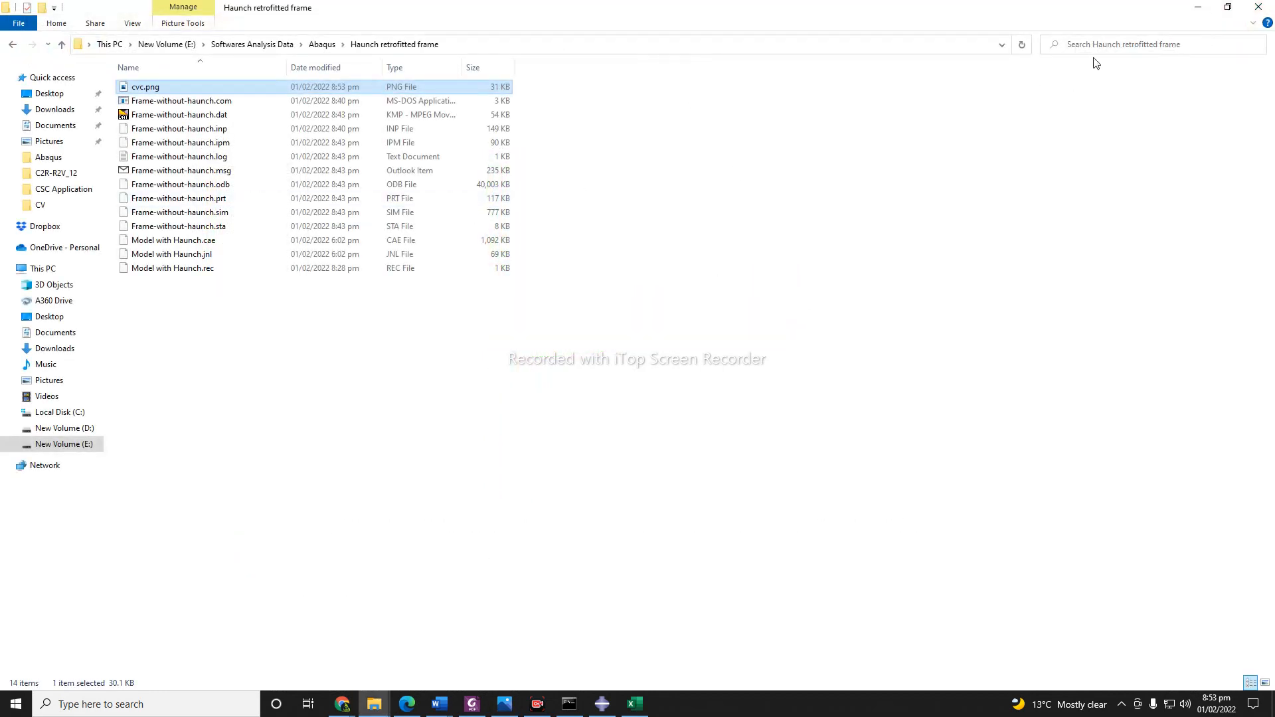
# Delete cvc.png from the Haunch retrofitted frame folder and return to Abaqus/CAE.
pyautogui.rightClick(232, 87)
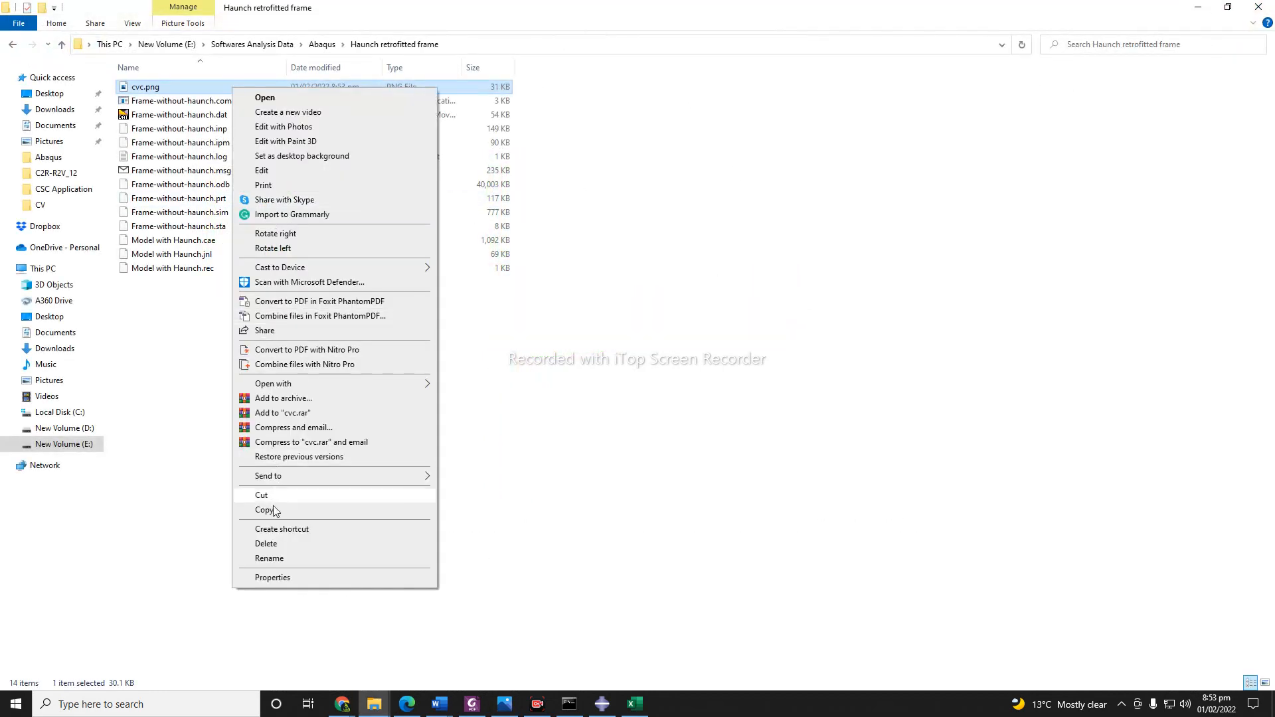
pyautogui.click(266, 543)
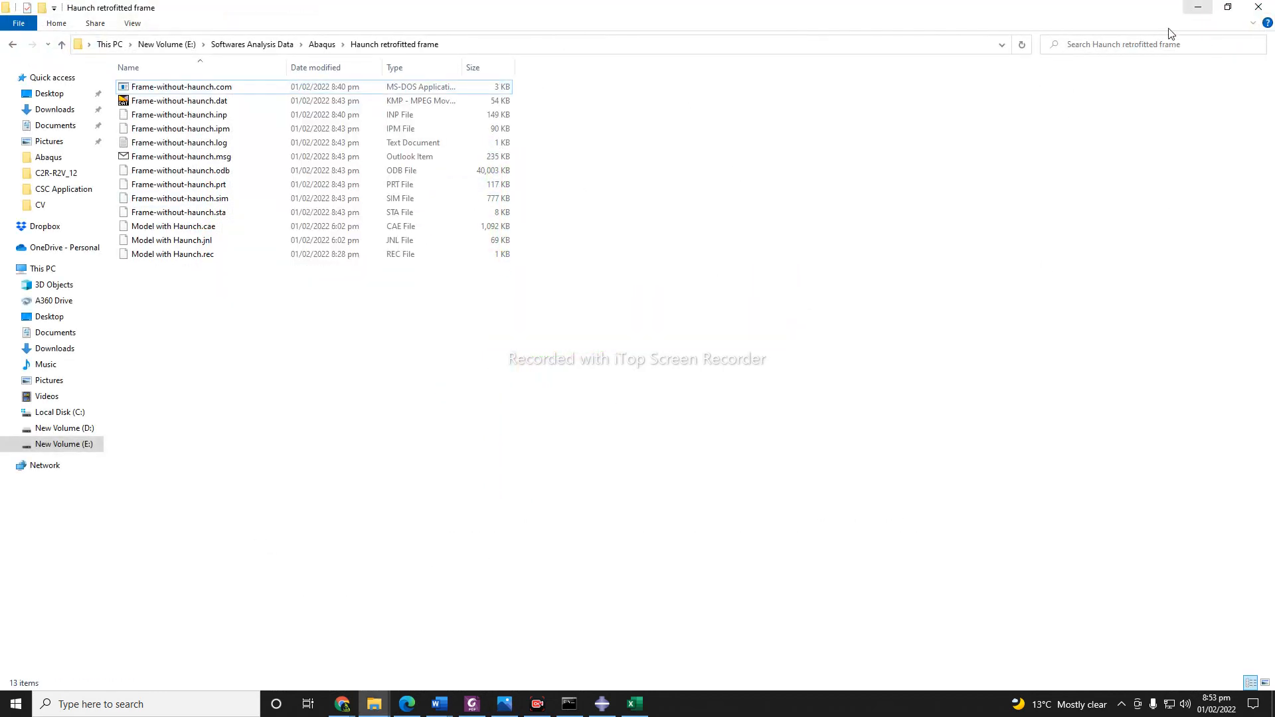
pyautogui.hotkey('alt', 'Tab')
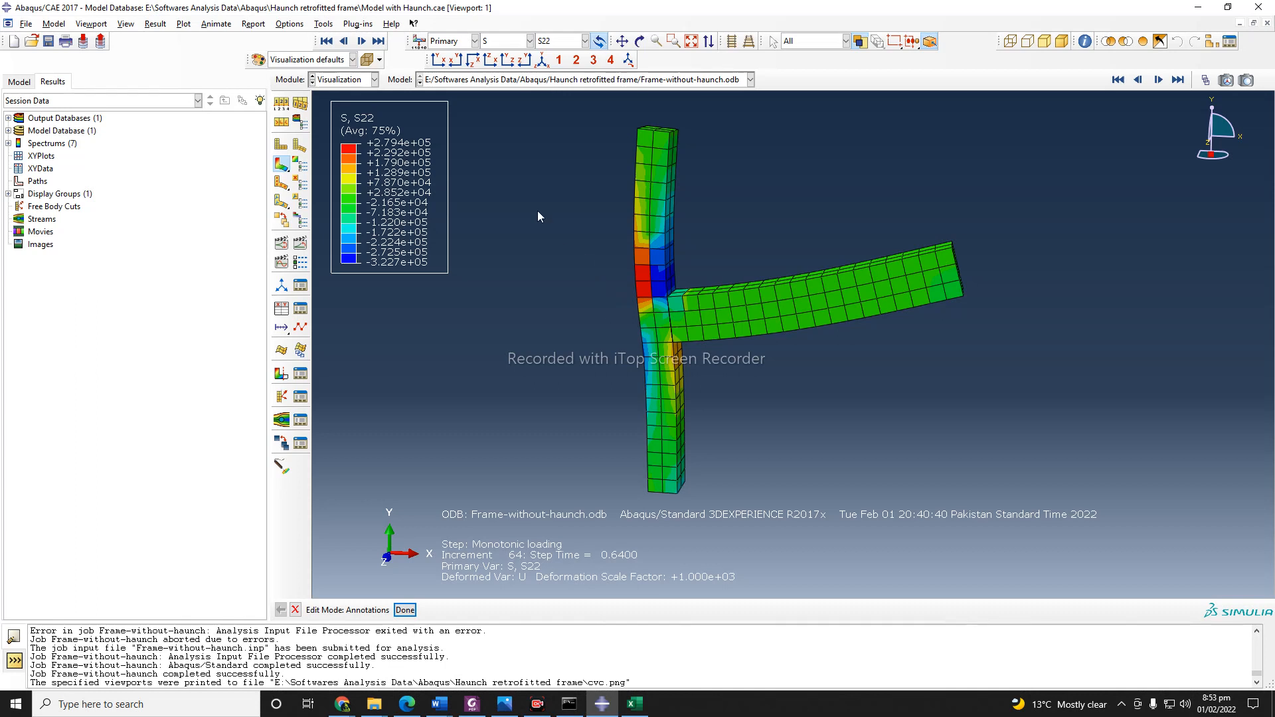
# Make the frame translucent and plot its Mises stress contours so the inner reinforcement can be viewed.
pyautogui.click(365, 61)
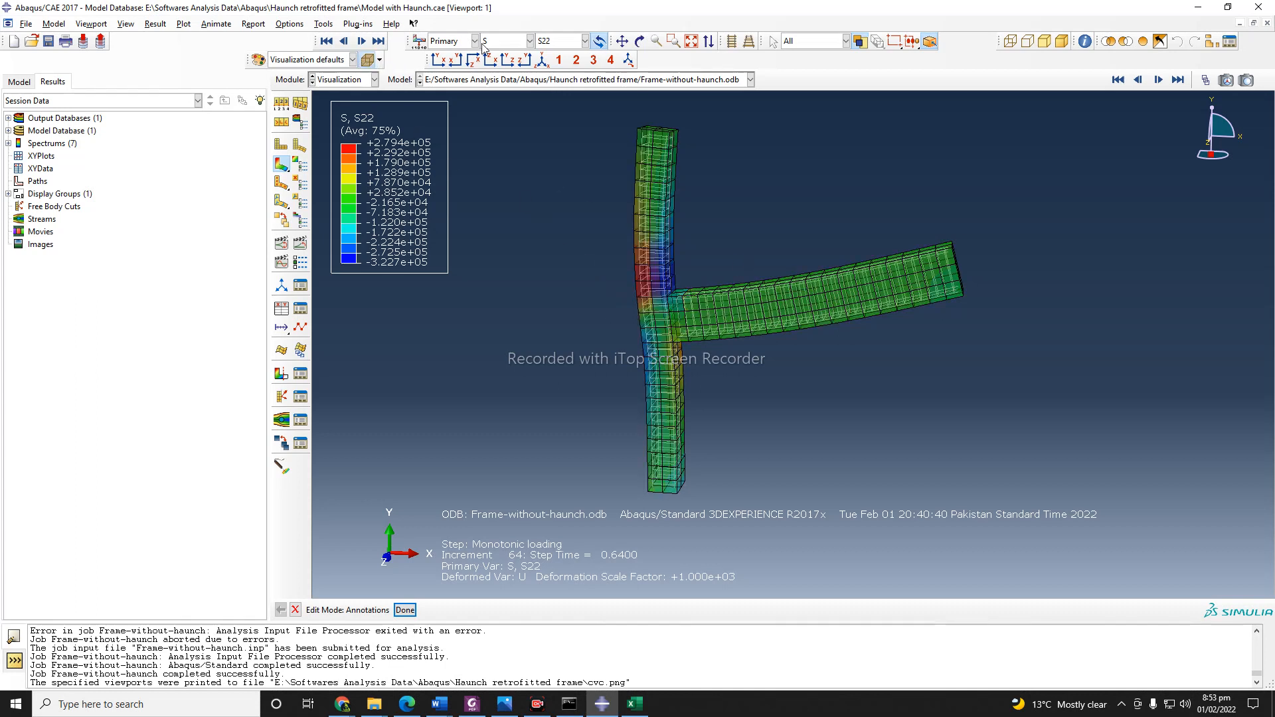
pyautogui.click(561, 41)
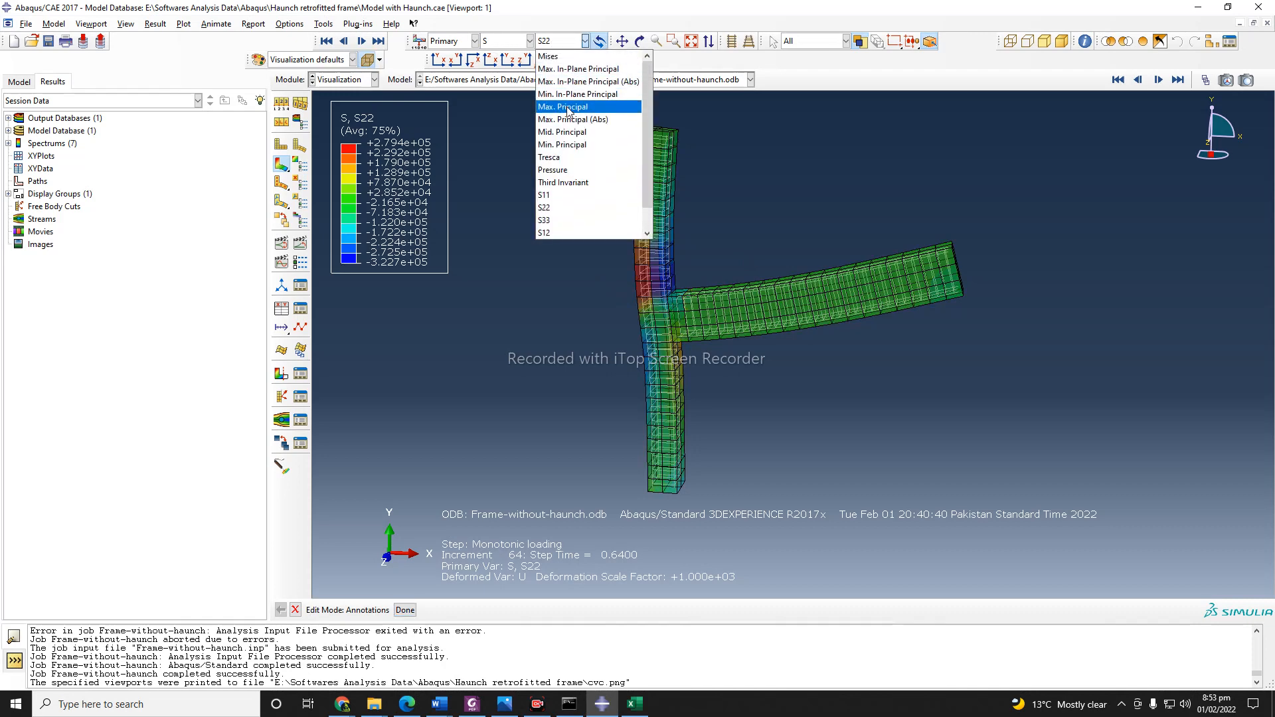
pyautogui.click(557, 53)
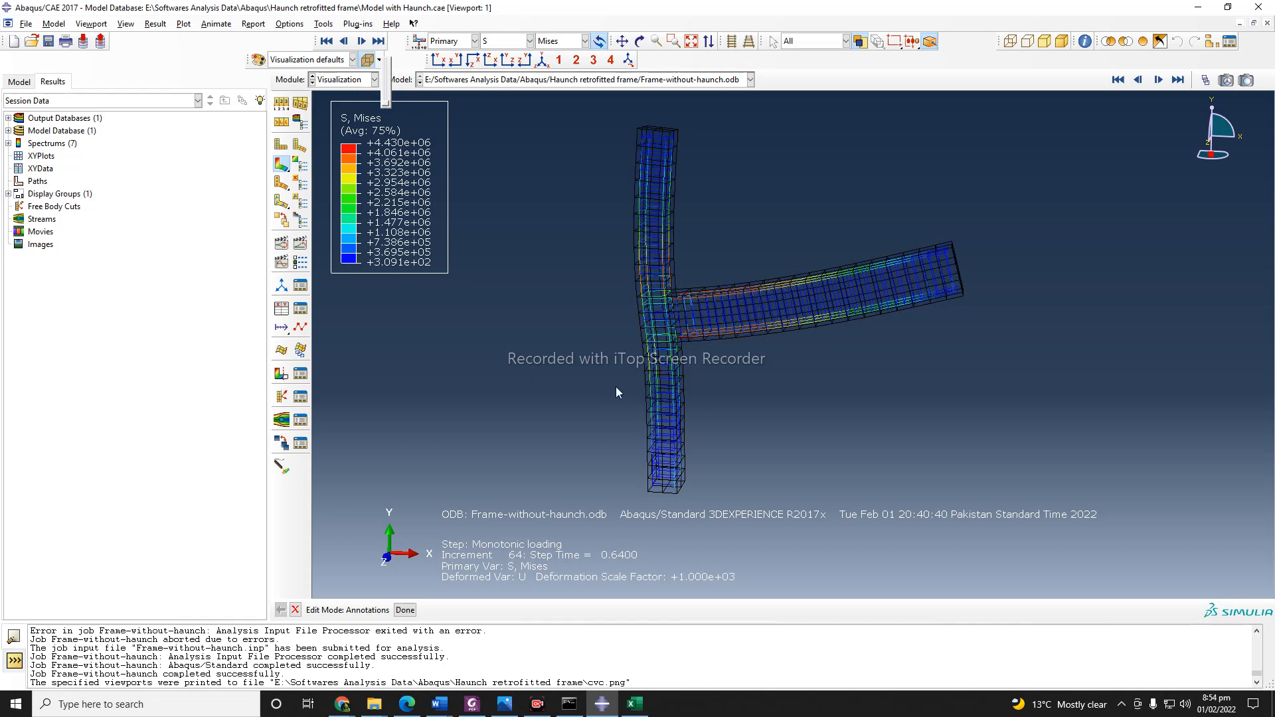
pyautogui.click(636, 44)
pyautogui.moveTo(736, 340)
pyautogui.mouseDown()
pyautogui.moveTo(863, 448)
pyautogui.moveTo(763, 399)
pyautogui.moveTo(823, 345)
pyautogui.moveTo(896, 349)
pyautogui.moveTo(677, 430)
pyautogui.moveTo(658, 416)
pyautogui.mouseUp()
pyautogui.click(639, 42)
pyautogui.click(296, 609)
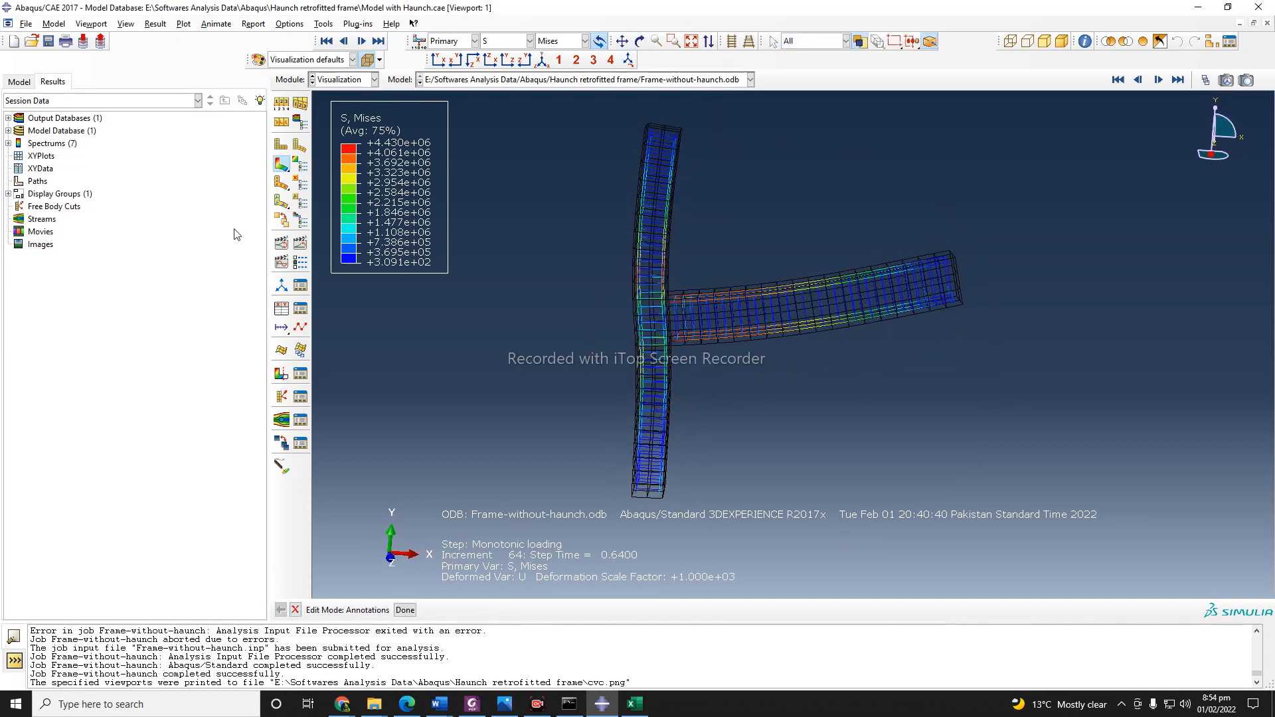
# Set the deformation scale factor to auto-compute in the common plot options.
pyautogui.click(285, 26)
pyautogui.click(291, 37)
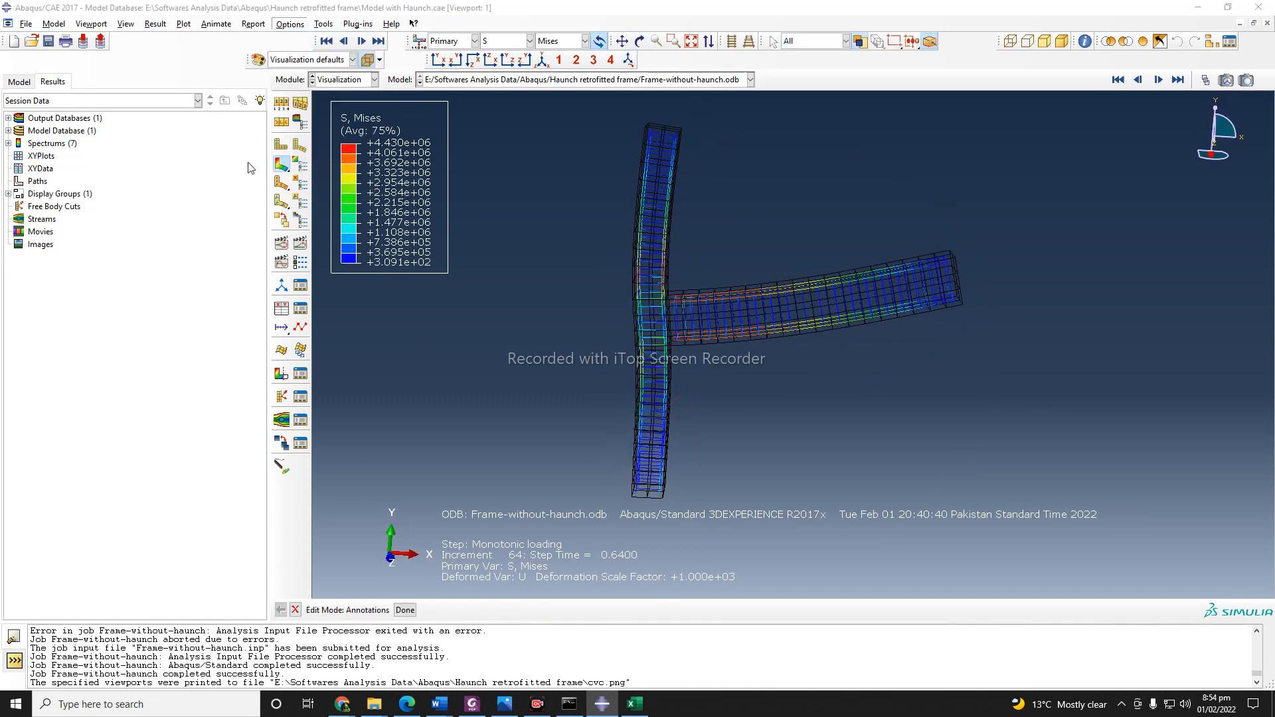
pyautogui.click(147, 283)
pyautogui.click(214, 427)
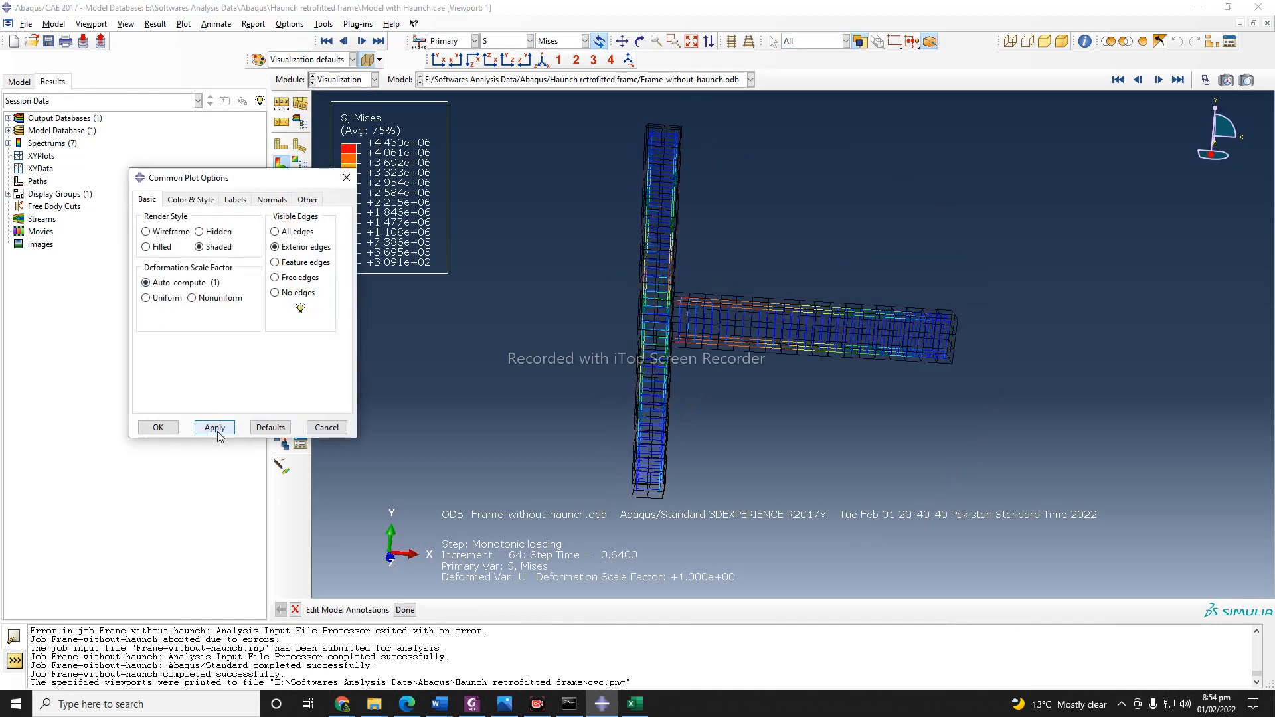
pyautogui.click(158, 427)
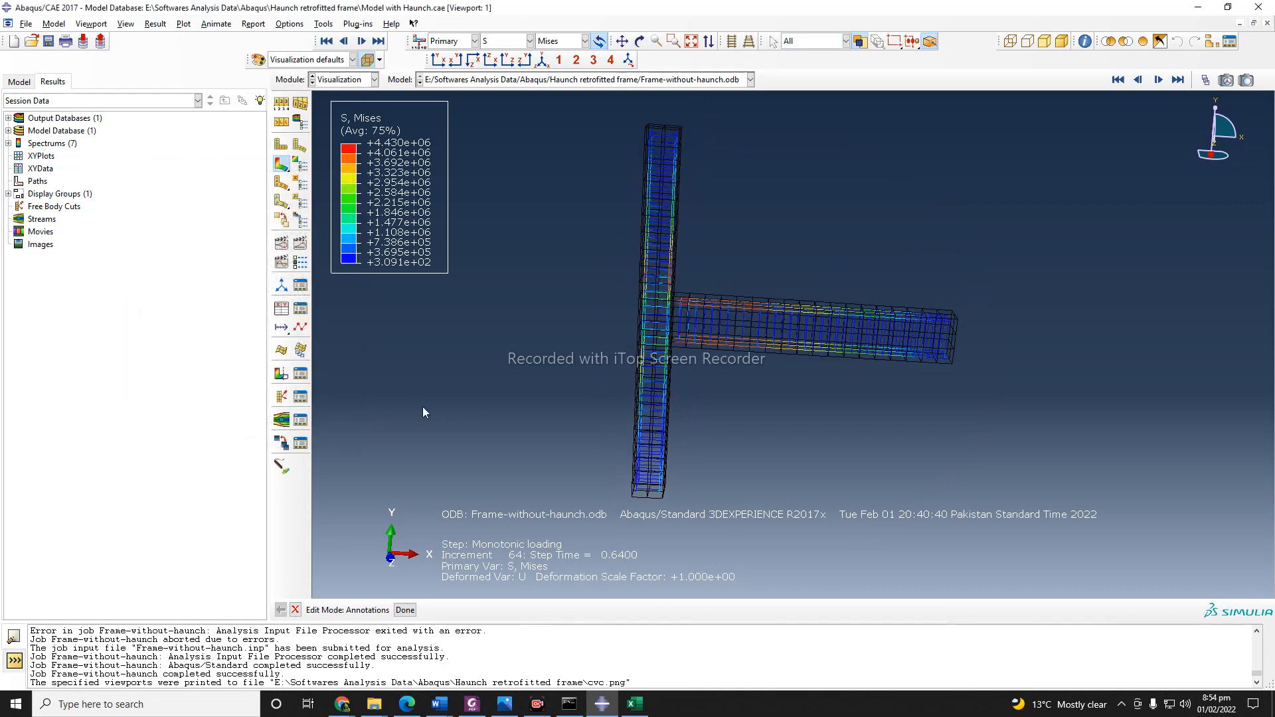
# Examine the Mises stresses in the embedded reinforcement of the translucent frame from an oblique angle.
pyautogui.click(640, 42)
pyautogui.moveTo(728, 413); pyautogui.dragTo(745, 319)
pyautogui.click(296, 610)
pyautogui.scroll(-1, 667, 410)
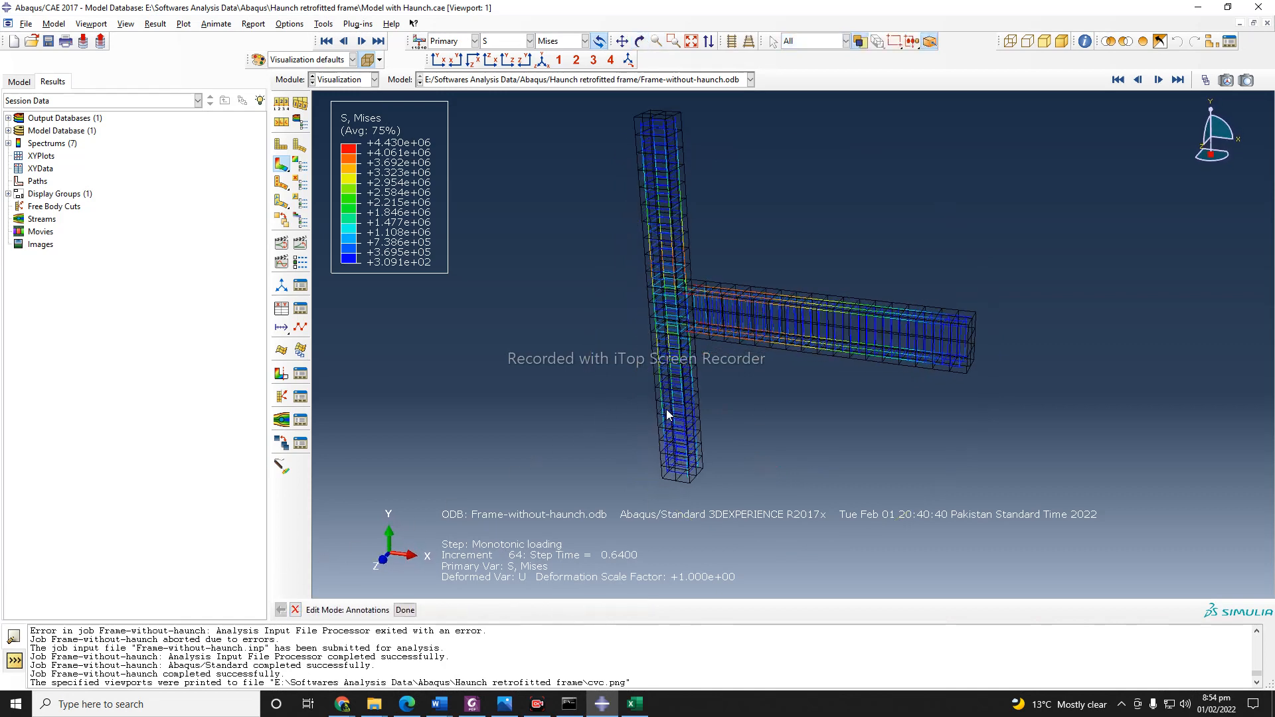
pyautogui.scroll(-1, 667, 409)
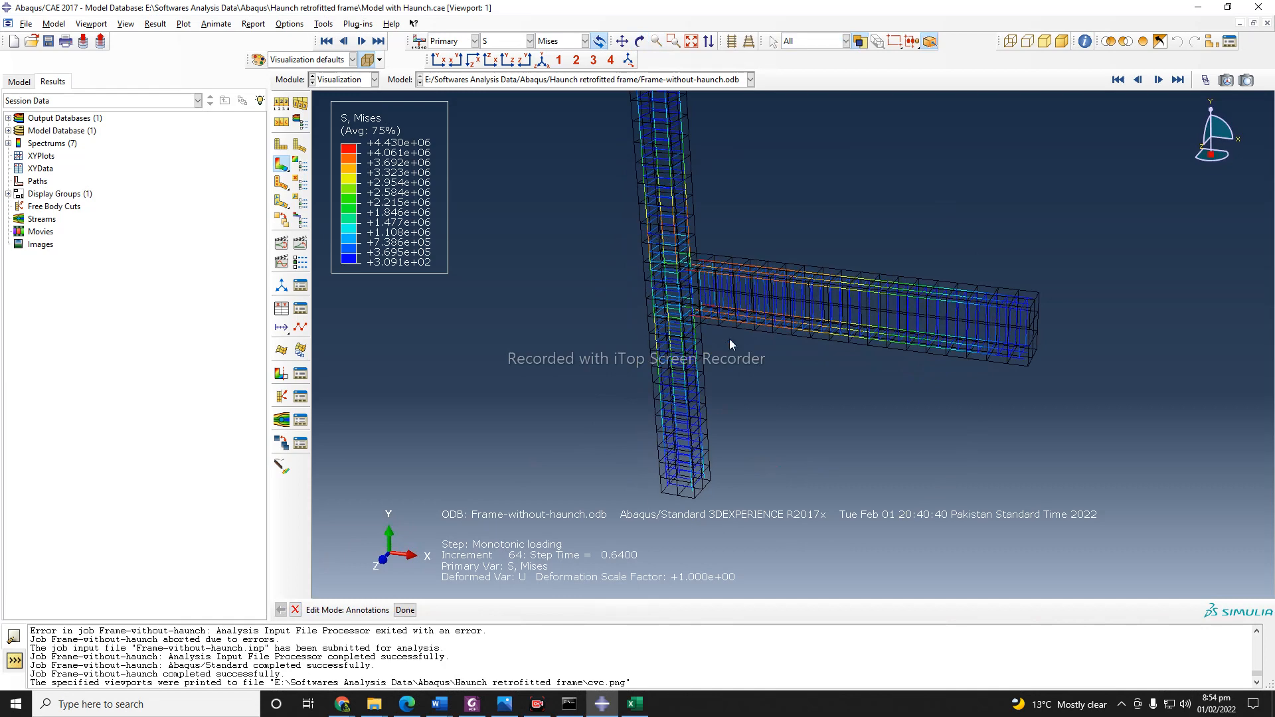
pyautogui.scroll(2, 627, 415)
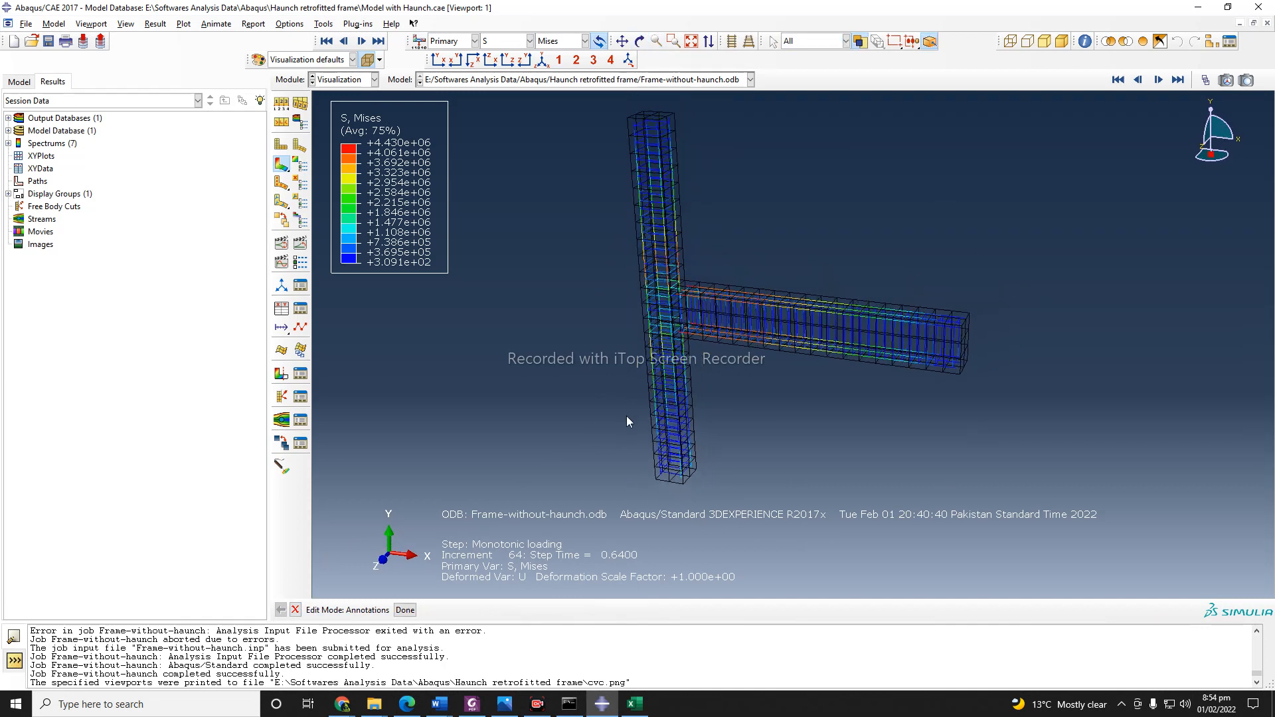
# Use a display group to replace the viewport contents with only the COL-REBARS element set.
pyautogui.click(1214, 44)
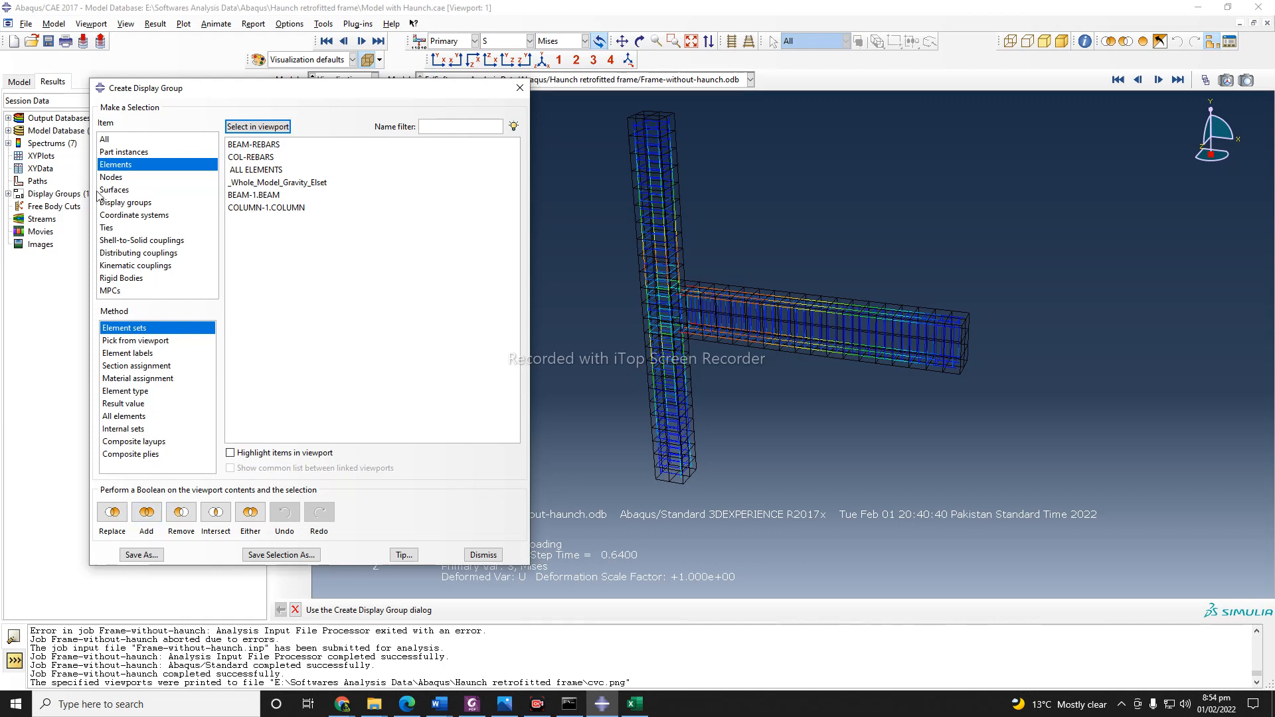
pyautogui.click(135, 153)
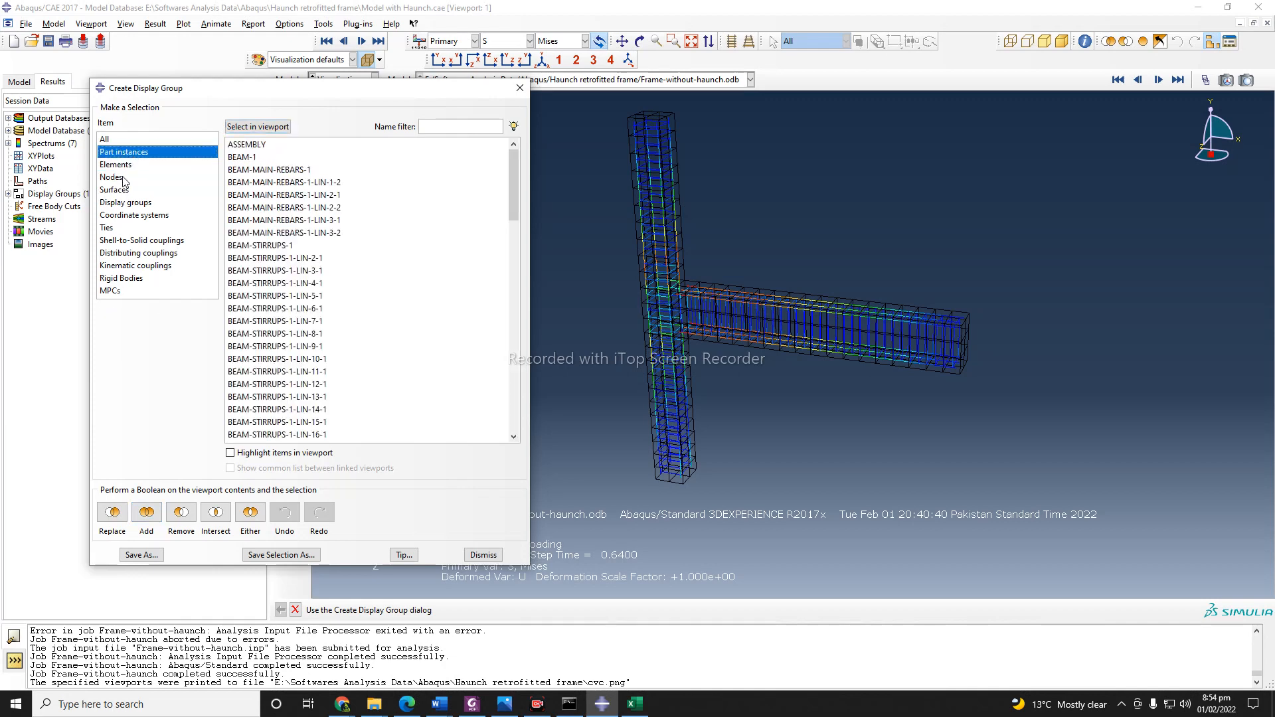
pyautogui.click(123, 178)
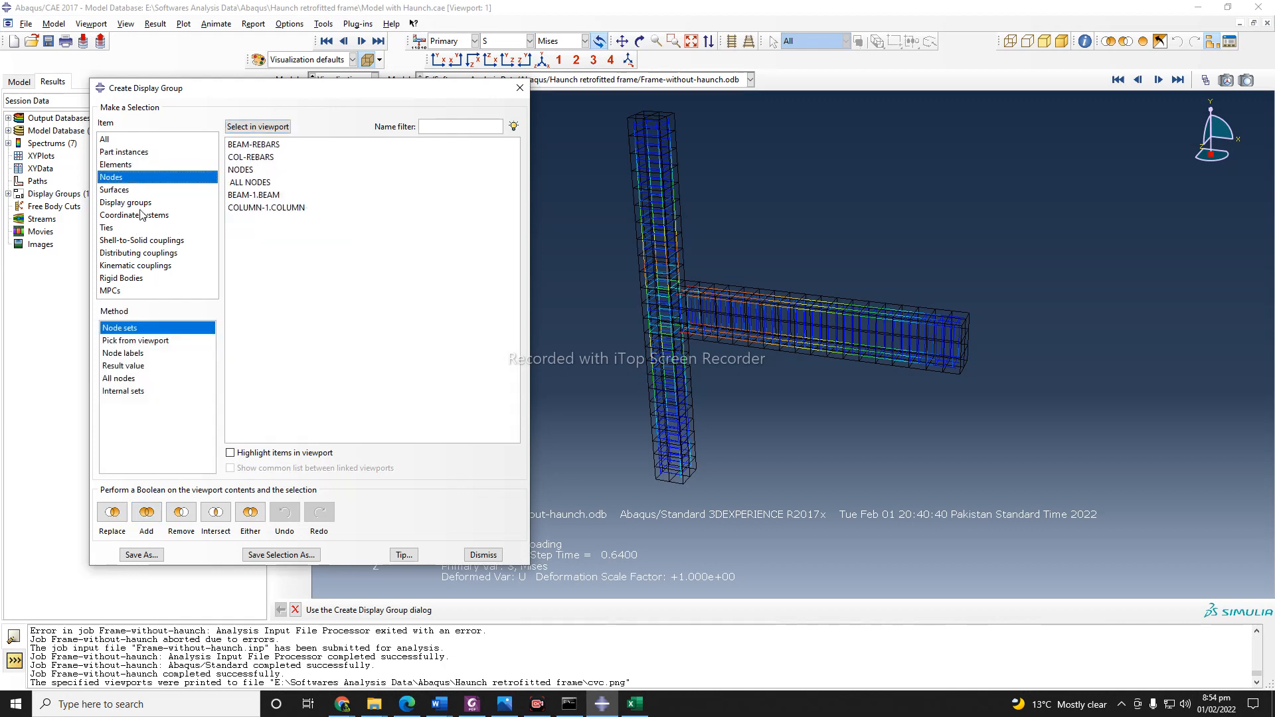
pyautogui.click(130, 191)
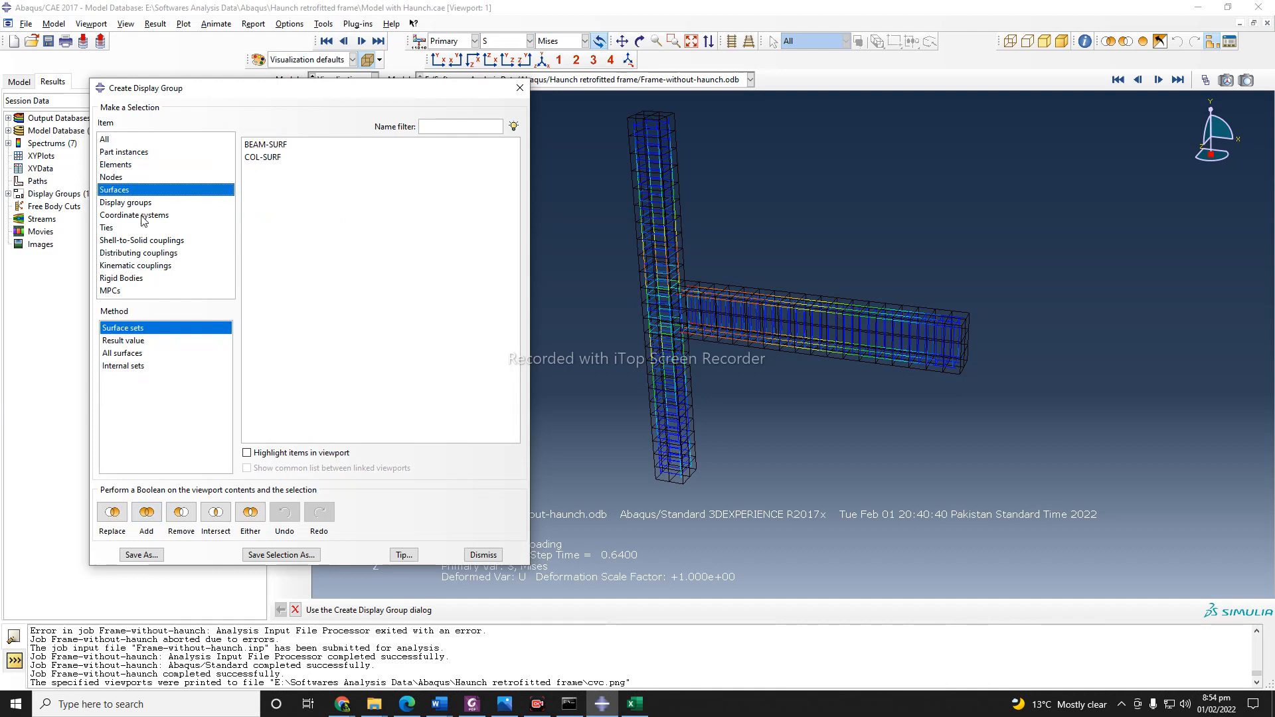
pyautogui.click(131, 165)
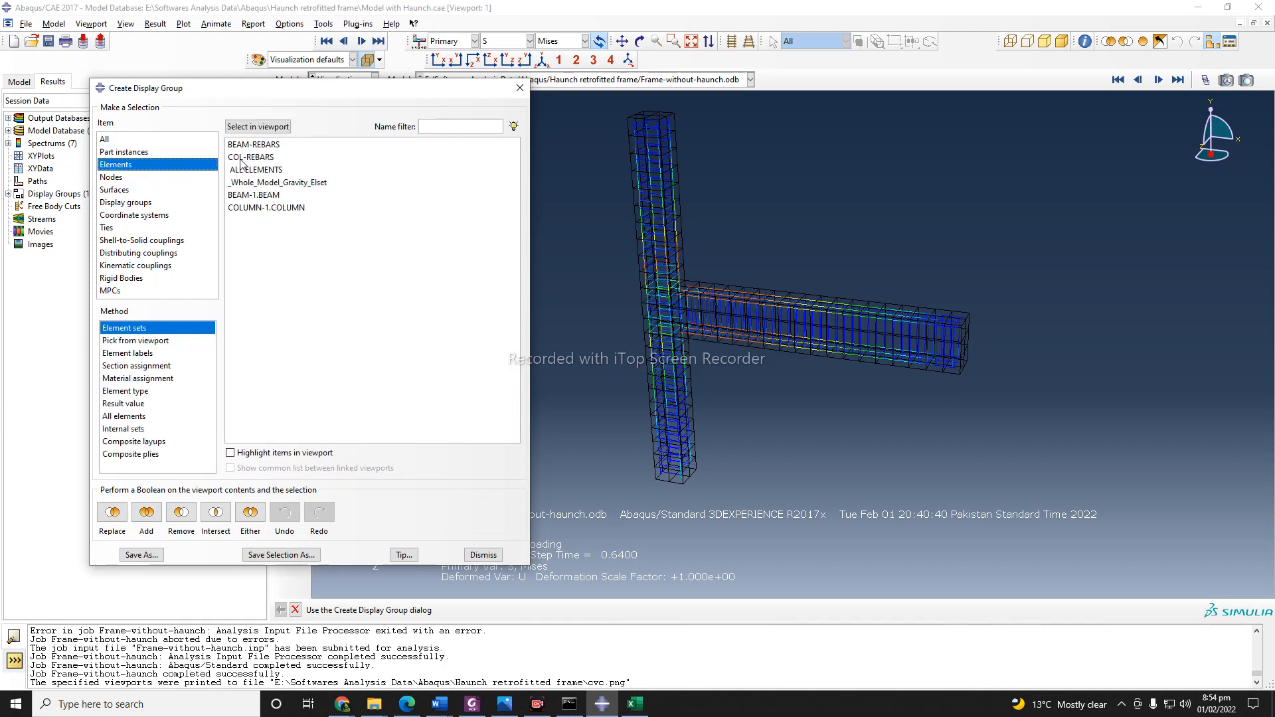
pyautogui.click(263, 146)
pyautogui.click(263, 158)
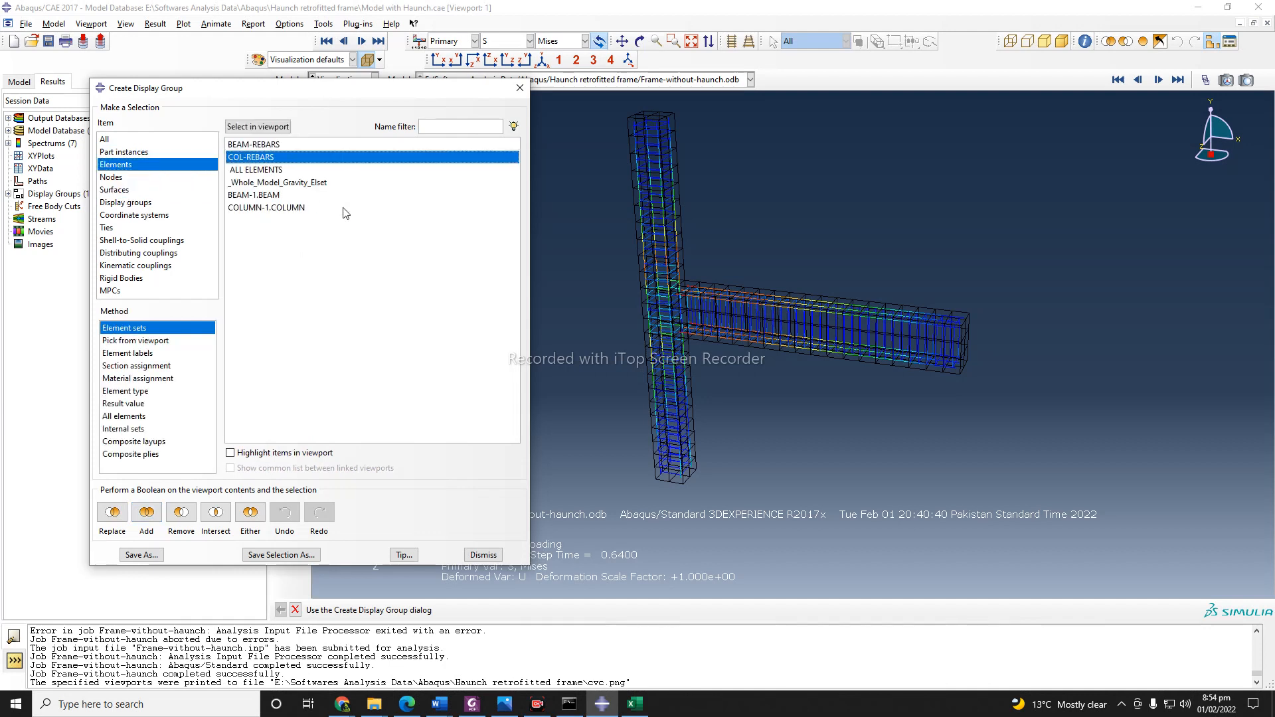
pyautogui.click(112, 513)
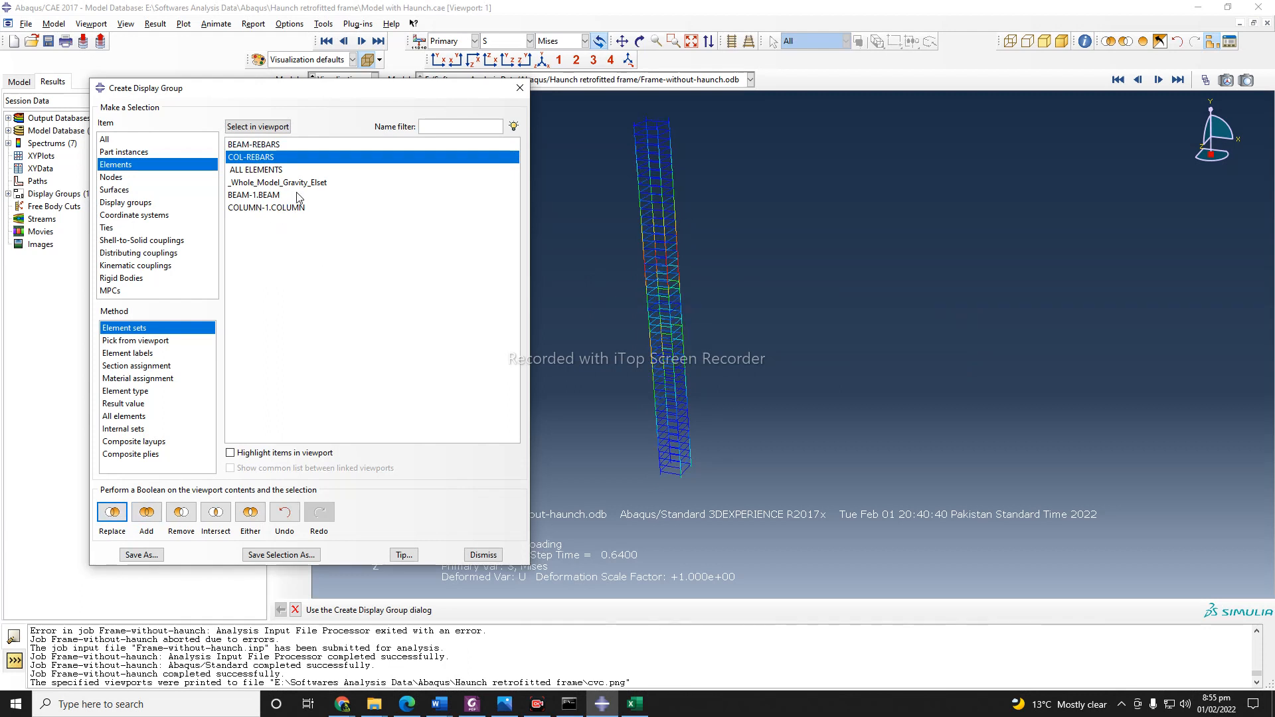
# Add the BEAM-REBARS element set to the displayed column rebars, inspect the reinforcement stresses, and close the display group settings.
pyautogui.click(271, 145)
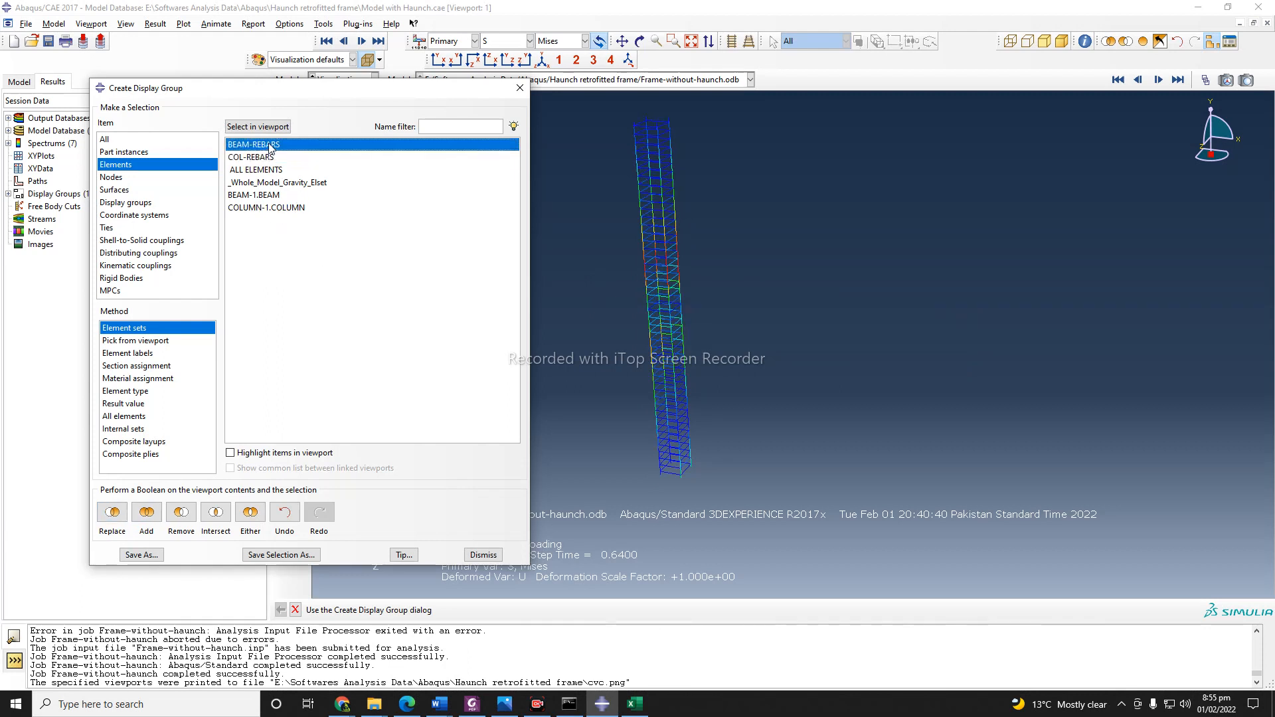
pyautogui.click(150, 518)
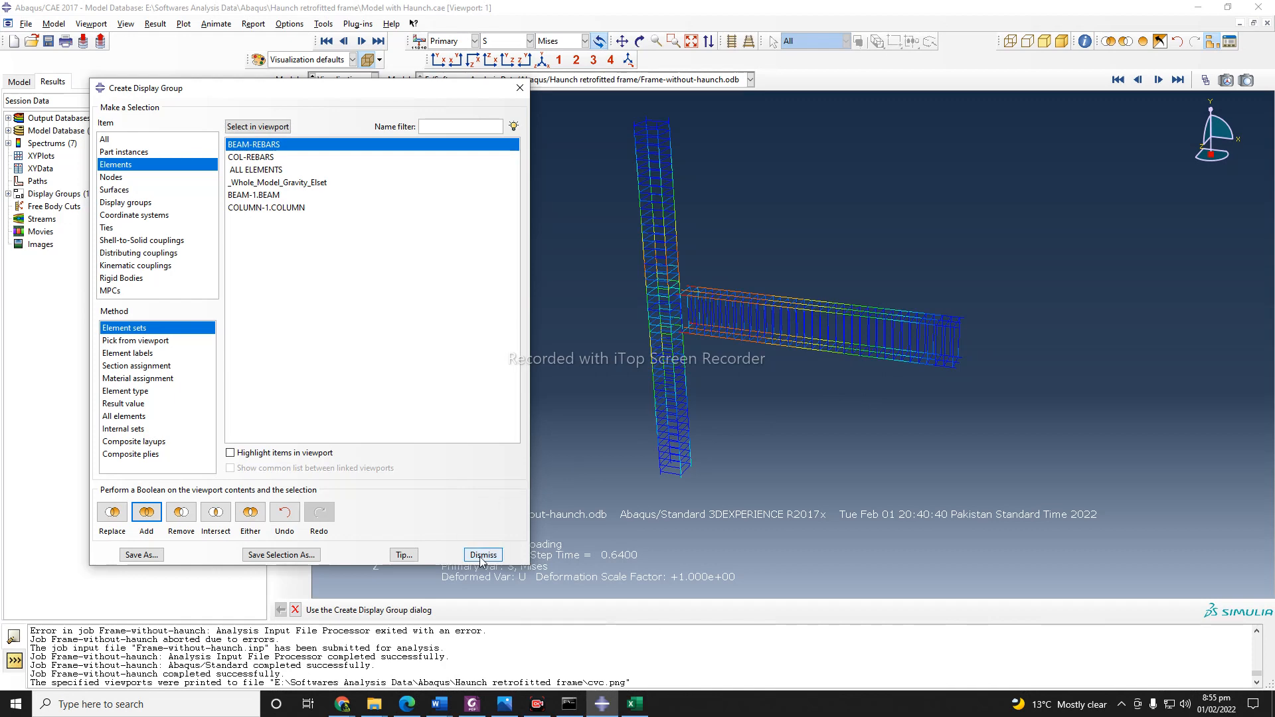
pyautogui.scroll(5, 656, 374)
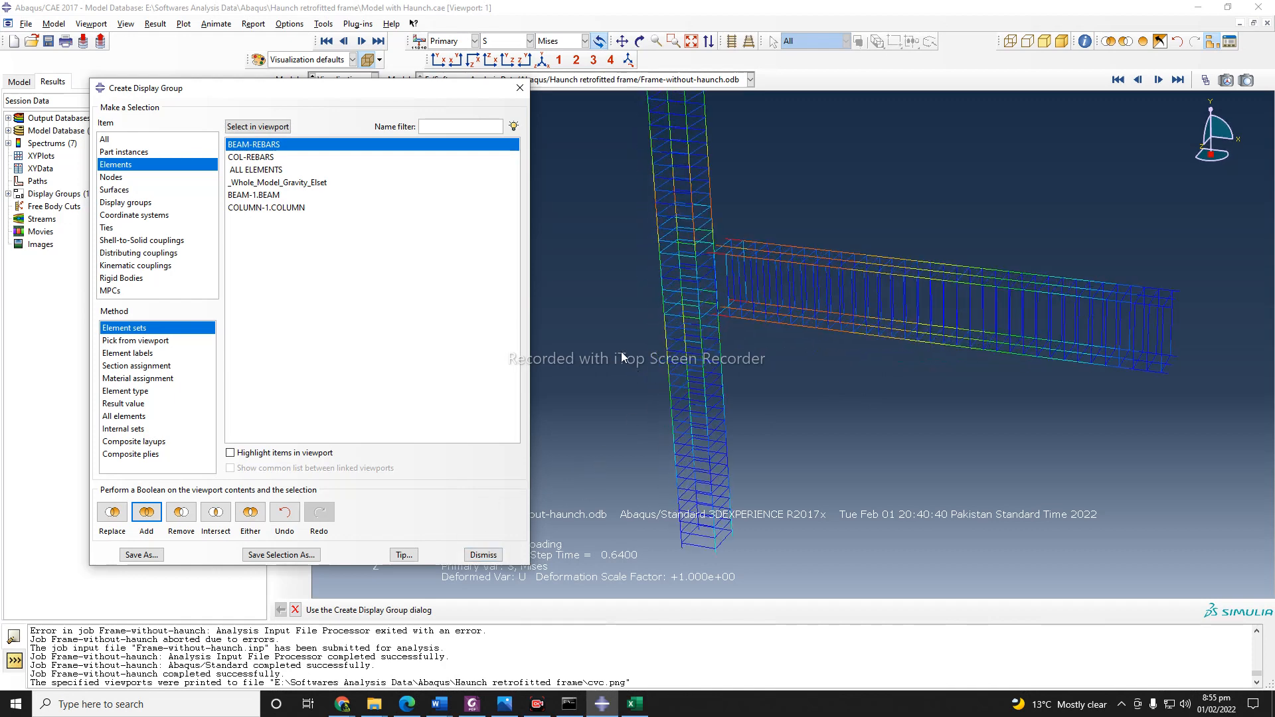
pyautogui.click(638, 43)
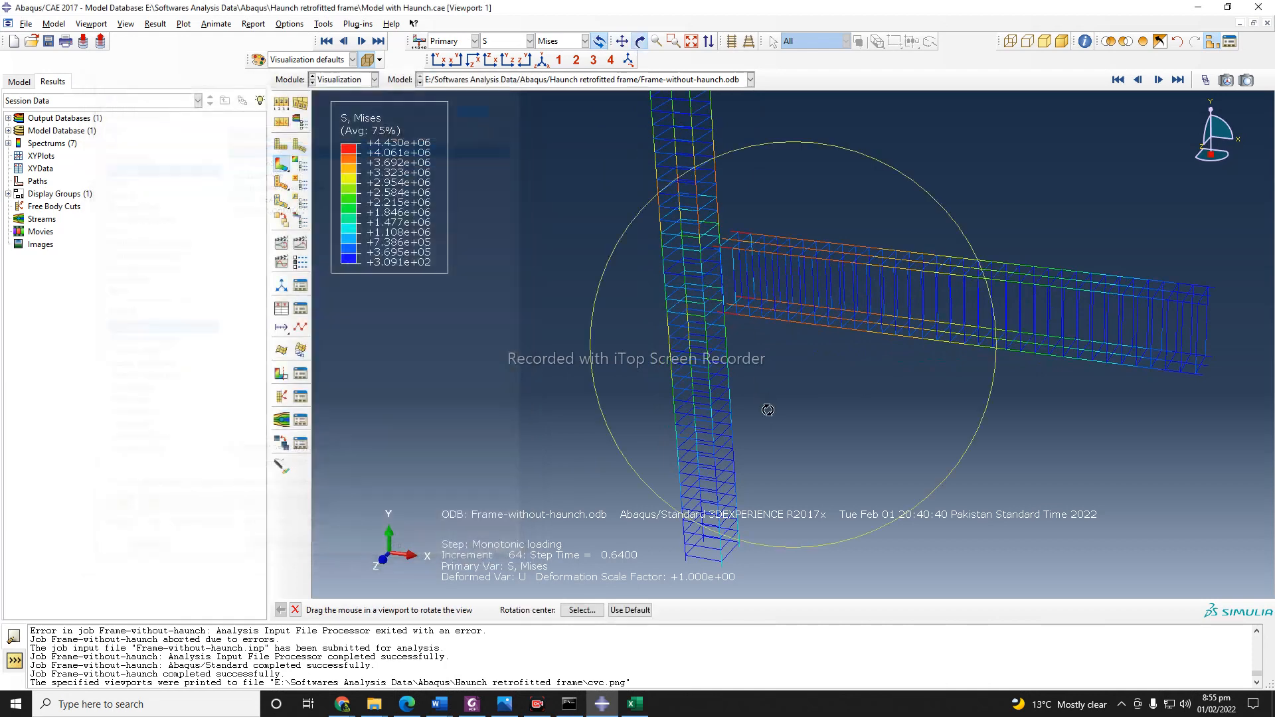
pyautogui.moveTo(821, 427); pyautogui.dragTo(895, 419)
pyautogui.moveTo(645, 353); pyautogui.dragTo(648, 329)
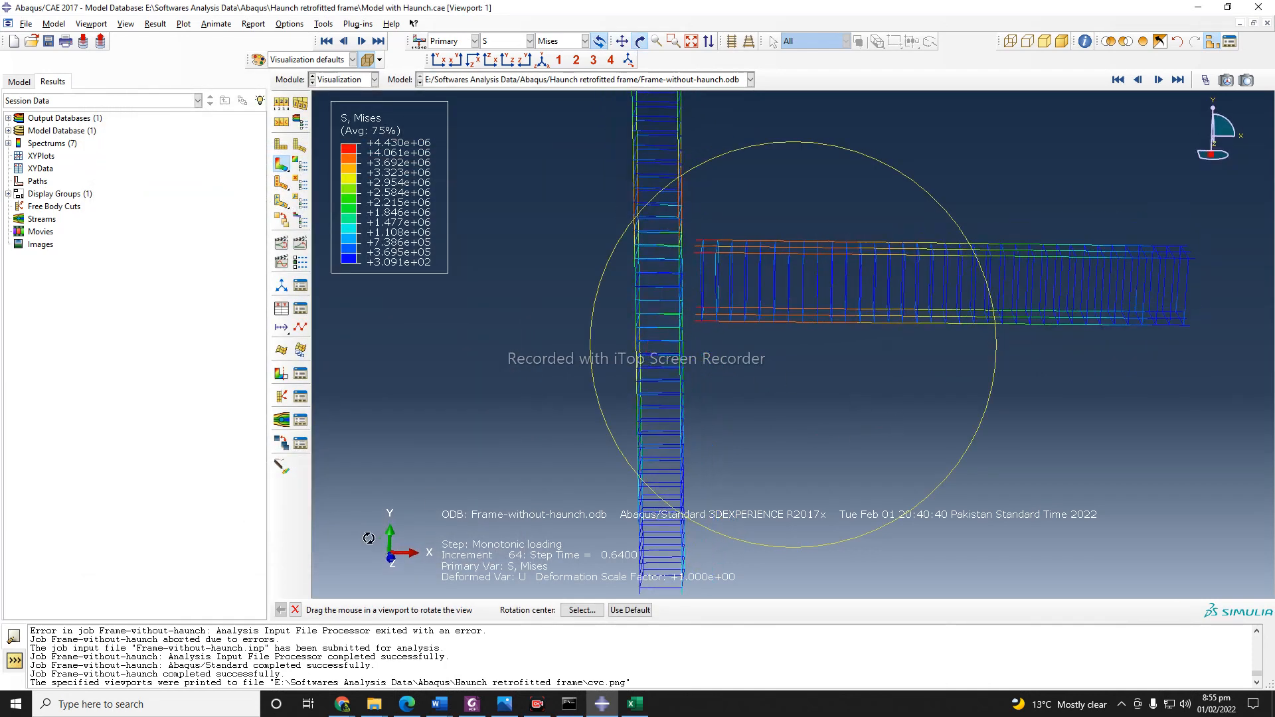
pyautogui.click(296, 610)
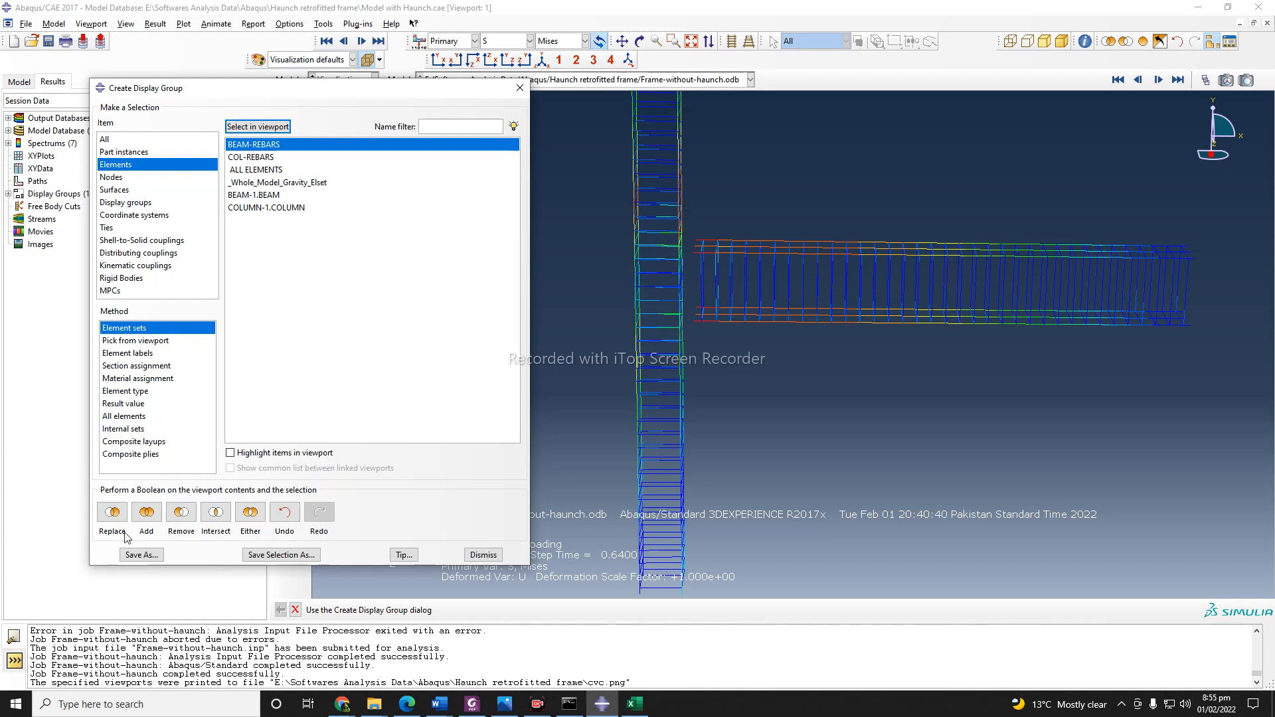
pyautogui.click(488, 556)
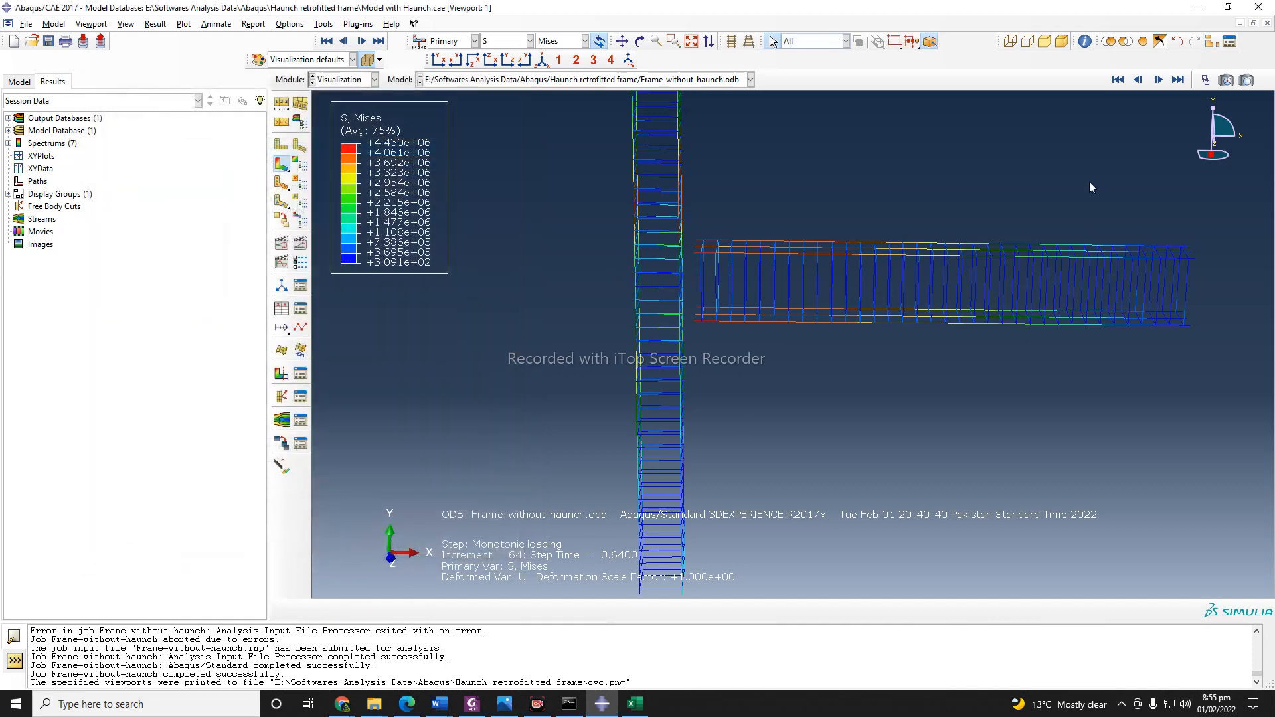
# Display the entire frame again and turn off translucency so its solid concrete surfaces can be viewed at an angle.
pyautogui.click(1144, 45)
pyautogui.scroll(-3, 829, 324)
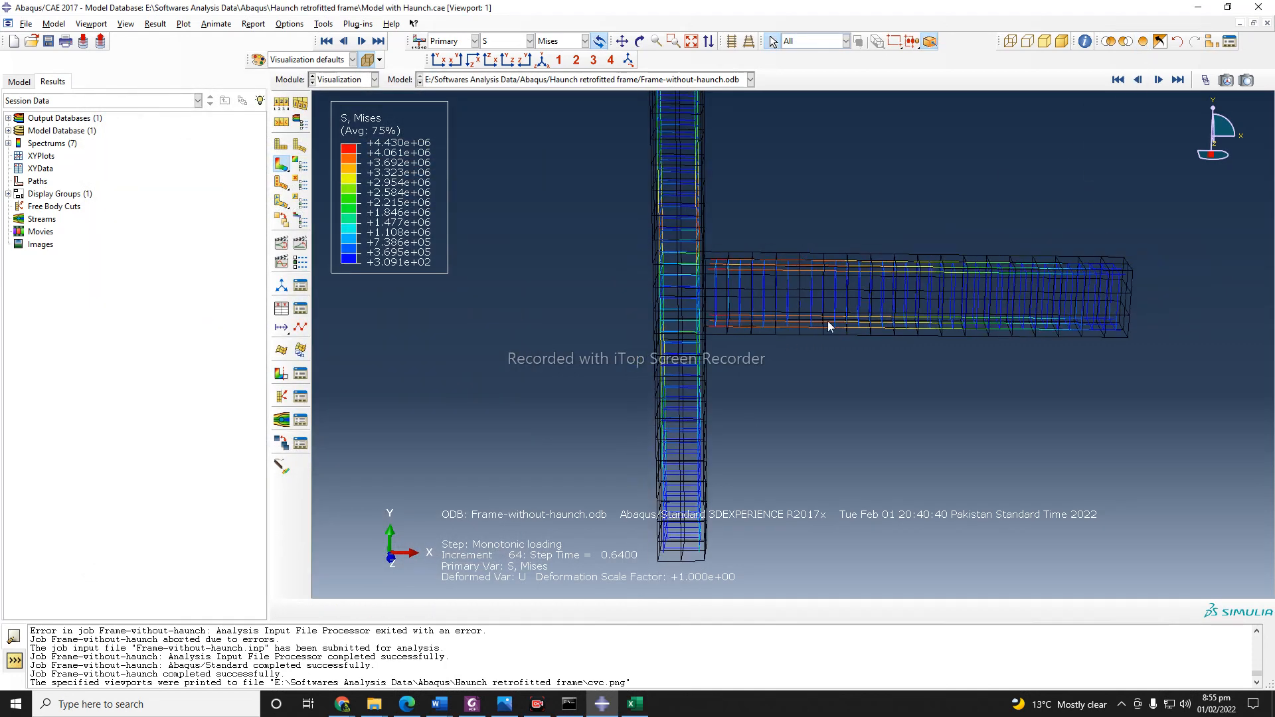
pyautogui.click(367, 60)
pyautogui.scroll(-2, 491, 399)
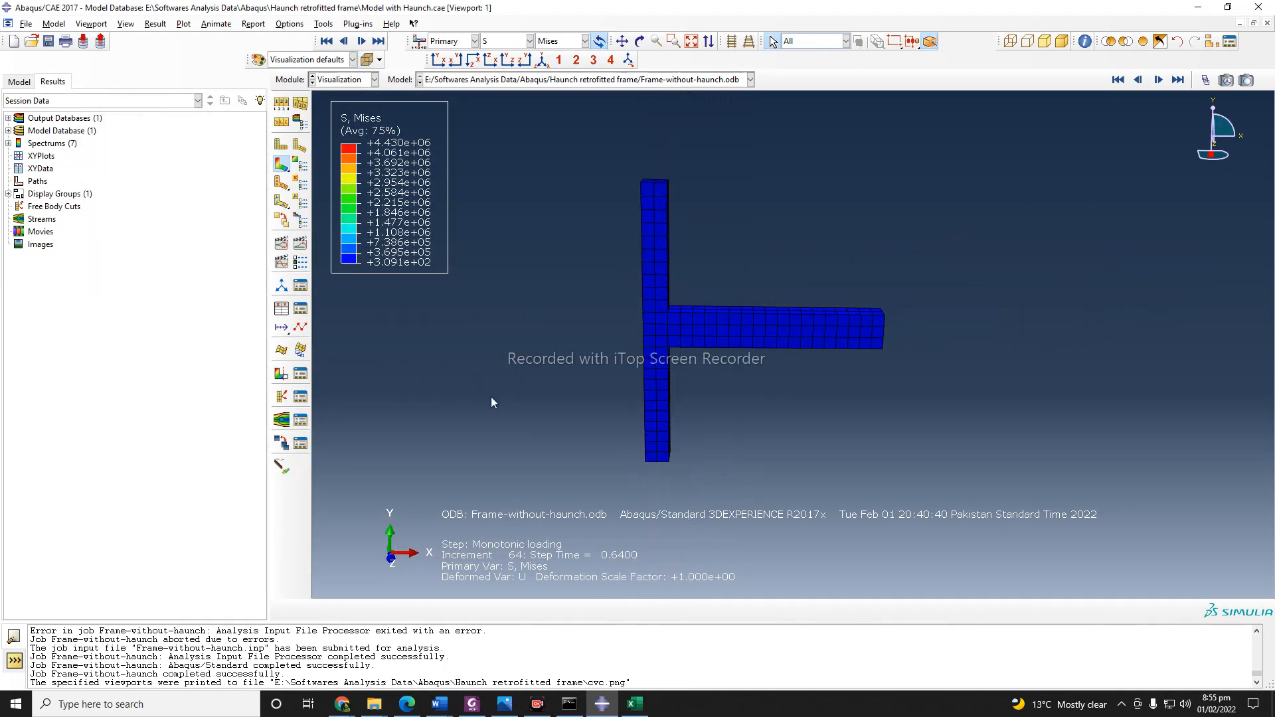
pyautogui.click(639, 41)
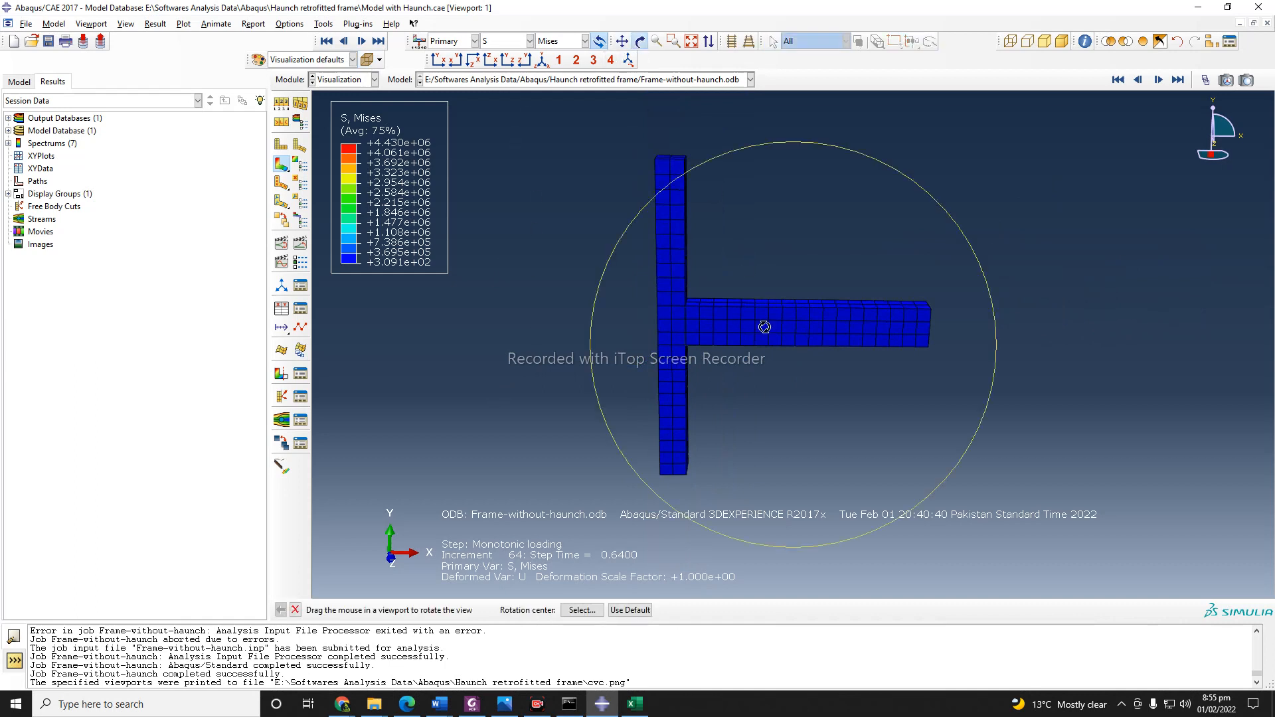
pyautogui.moveTo(770, 364); pyautogui.dragTo(711, 371)
pyautogui.click(295, 610)
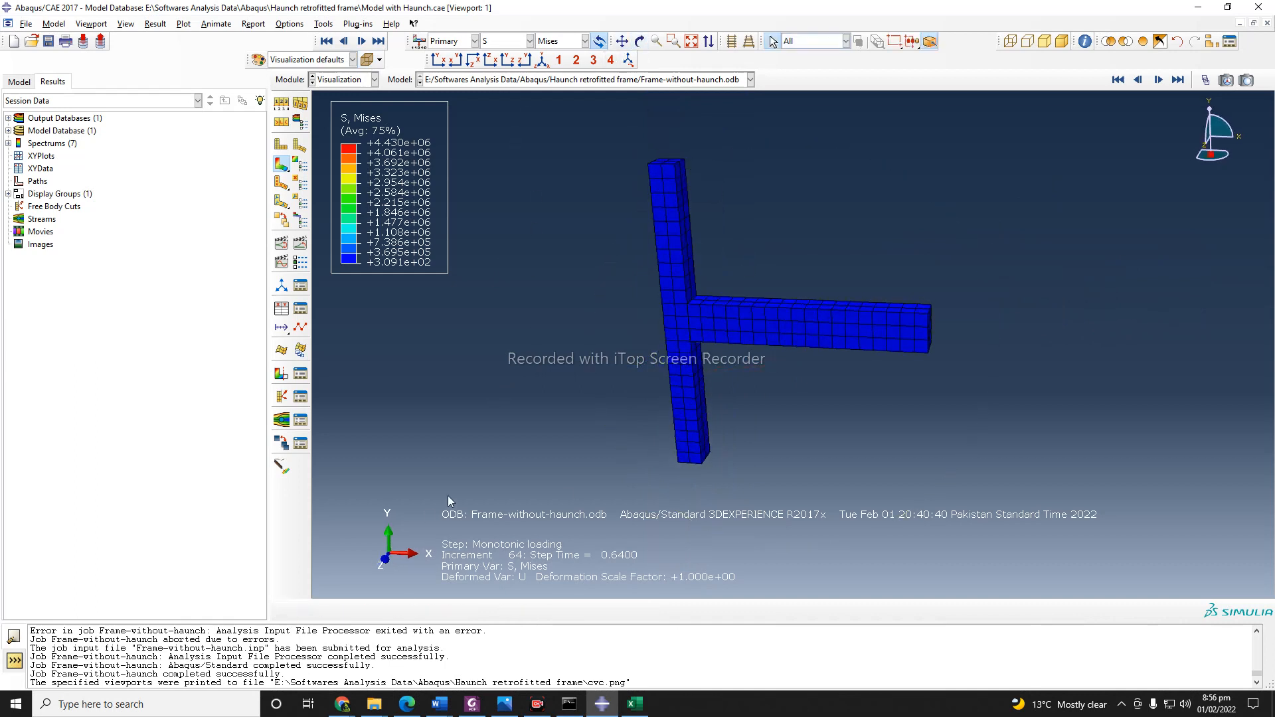